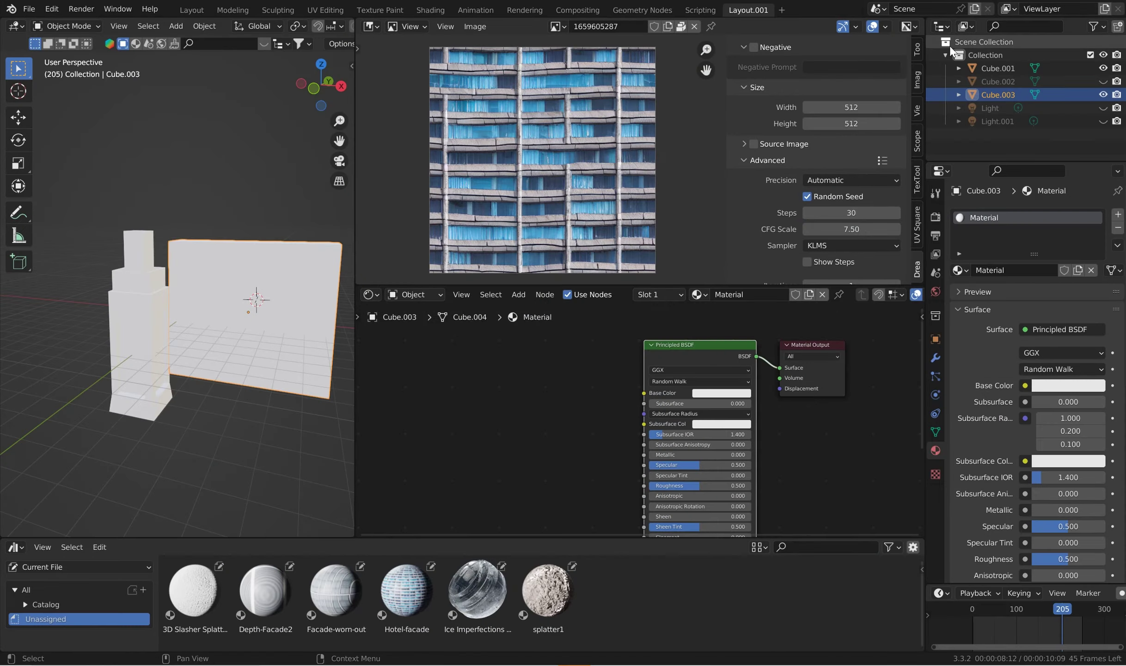
- Examine the generated building facade image, its Dream Texture settings and the white block it is meant for
scroll(229, 266, "up", 3)
middle_click_drag(261, 248, 205, 267)
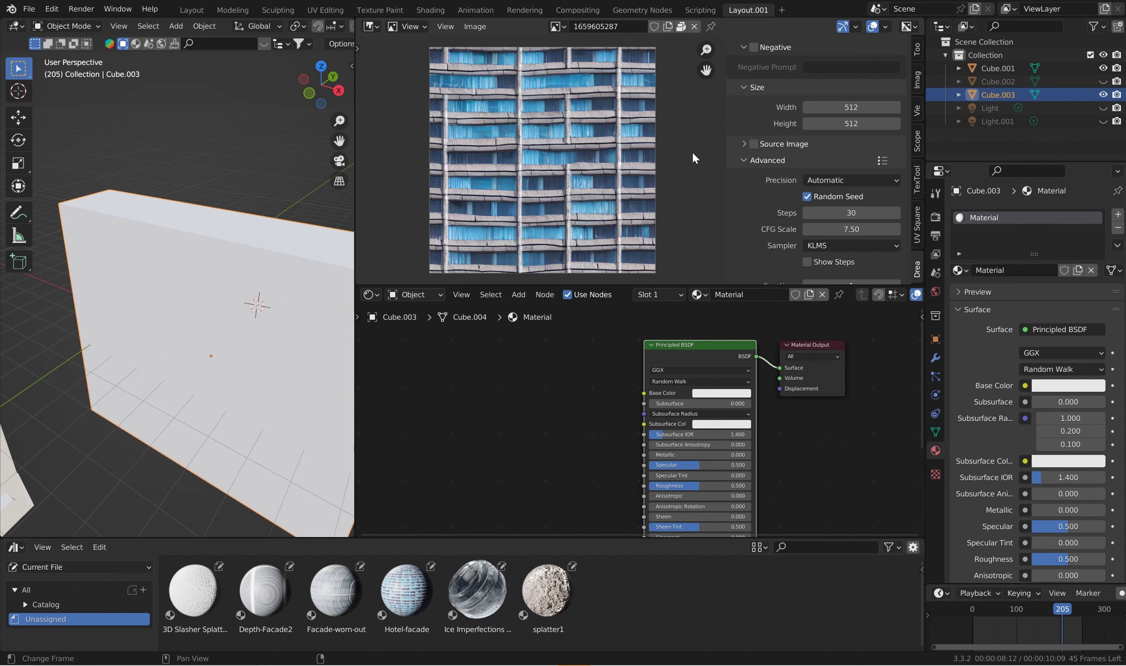
middle_click_drag(693, 147, 673, 145)
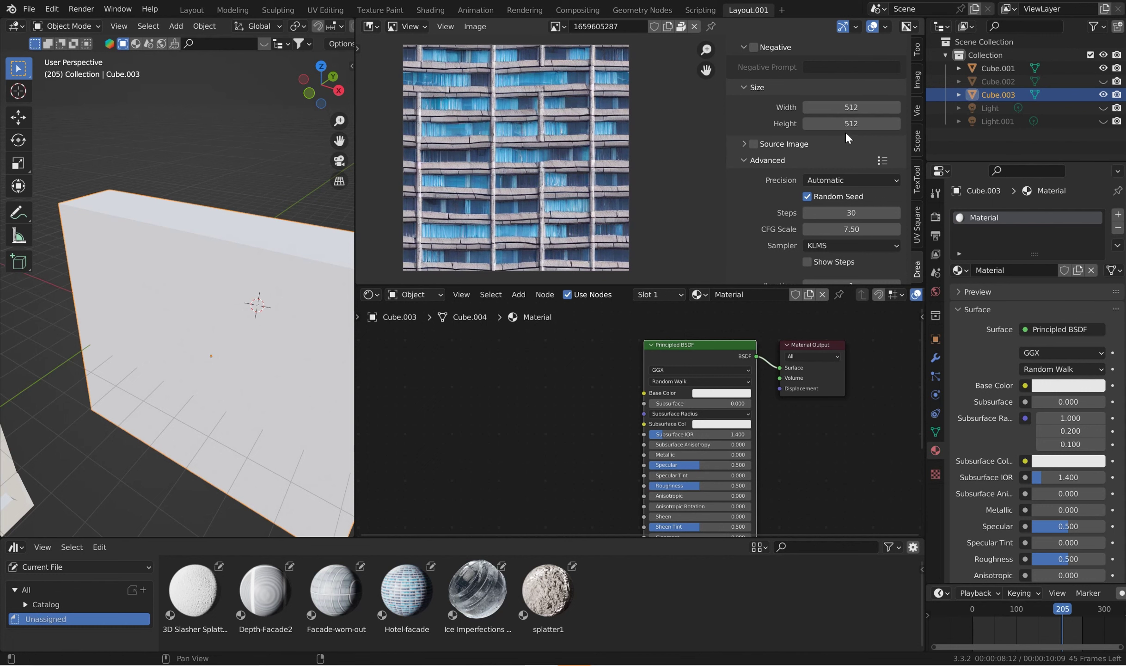
scroll(850, 180, "down", 3)
scroll(850, 175, "up", 10)
left_click_drag(728, 153, 743, 152)
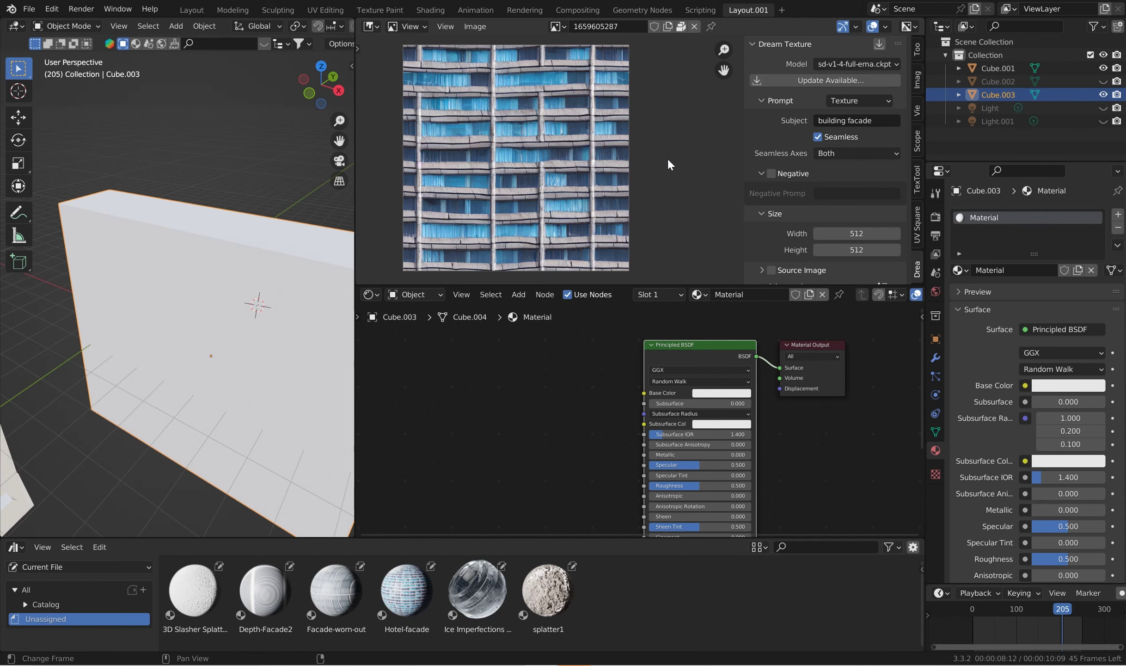
middle_click_drag(556, 148, 576, 151)
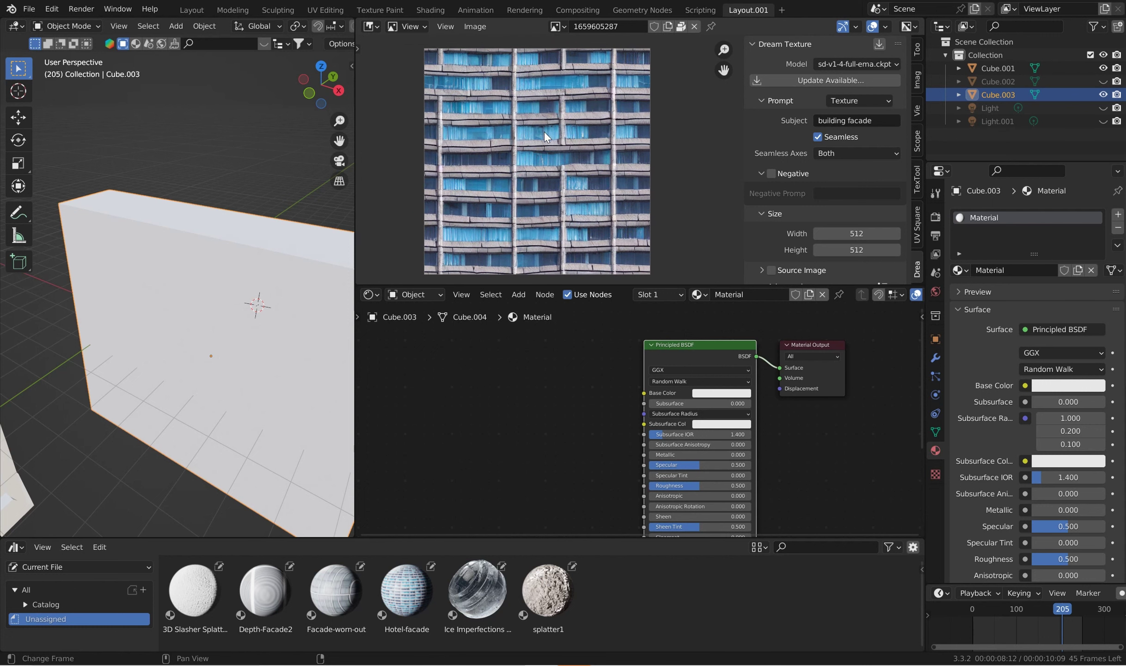
mouse_move(199, 296)
middle_mouse_down()
mouse_move(217, 277)
mouse_move(190, 275)
middle_mouse_up()
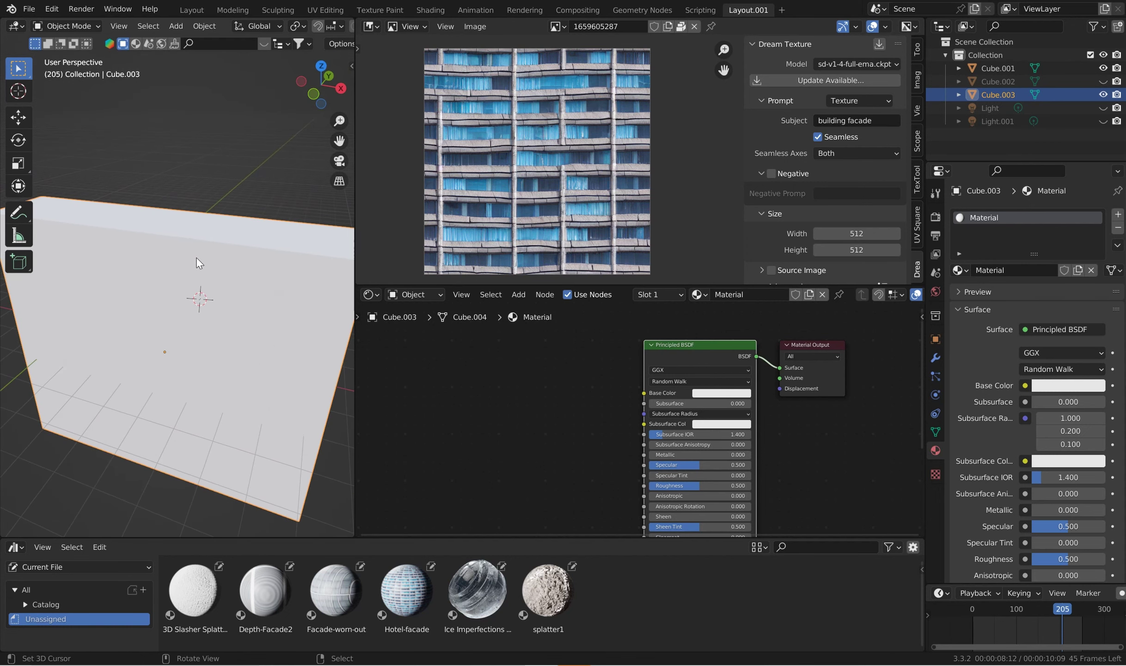
- Add an Image Texture node to the Principled BSDF's Base Color and create a new blank 512 px image in it
mouse_move(640, 393)
left_mouse_down()
mouse_move(545, 374)
mouse_move(642, 393)
mouse_move(554, 361)
mouse_move(583, 375)
left_mouse_up()
type("im")
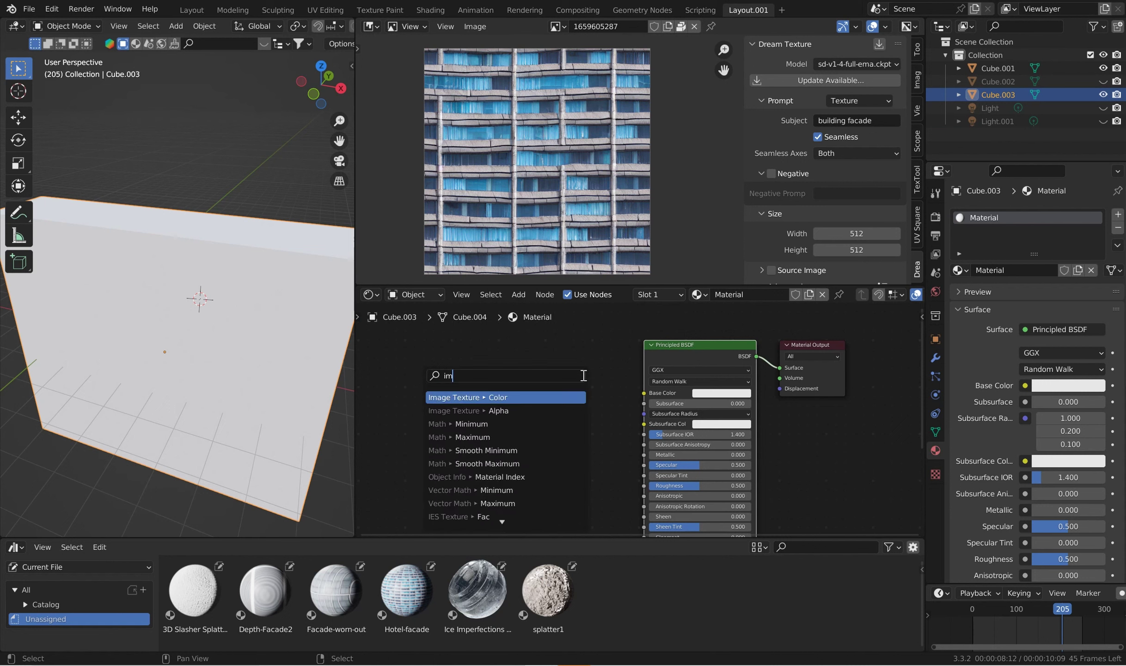
key("Return")
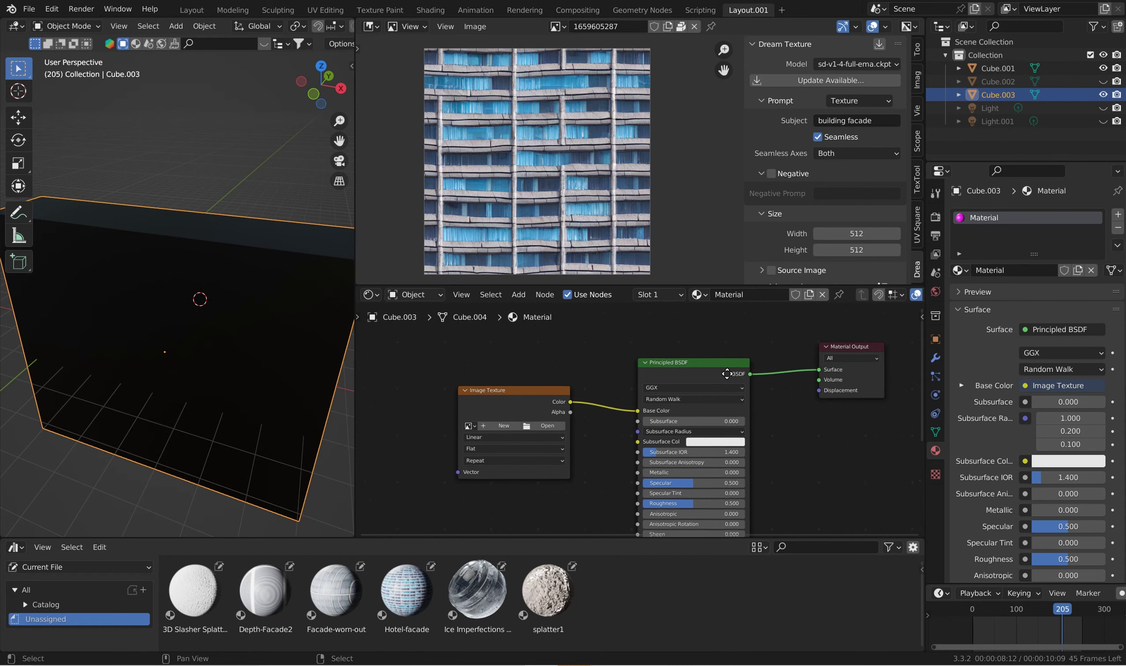
left_click(779, 358)
left_click(742, 389)
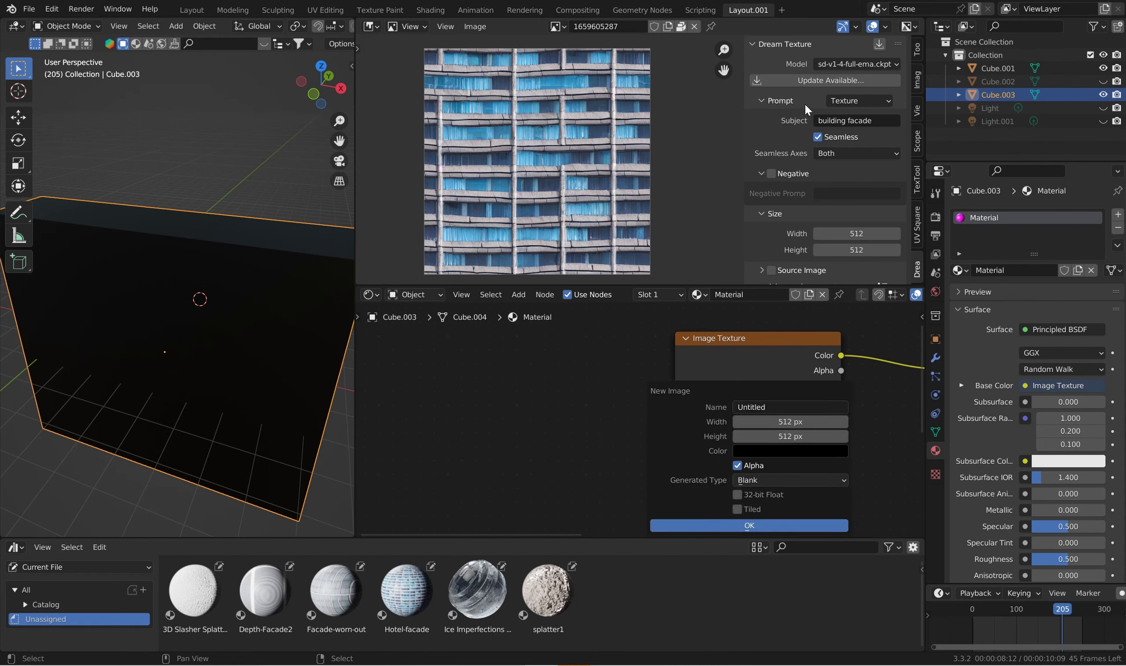
key("Return")
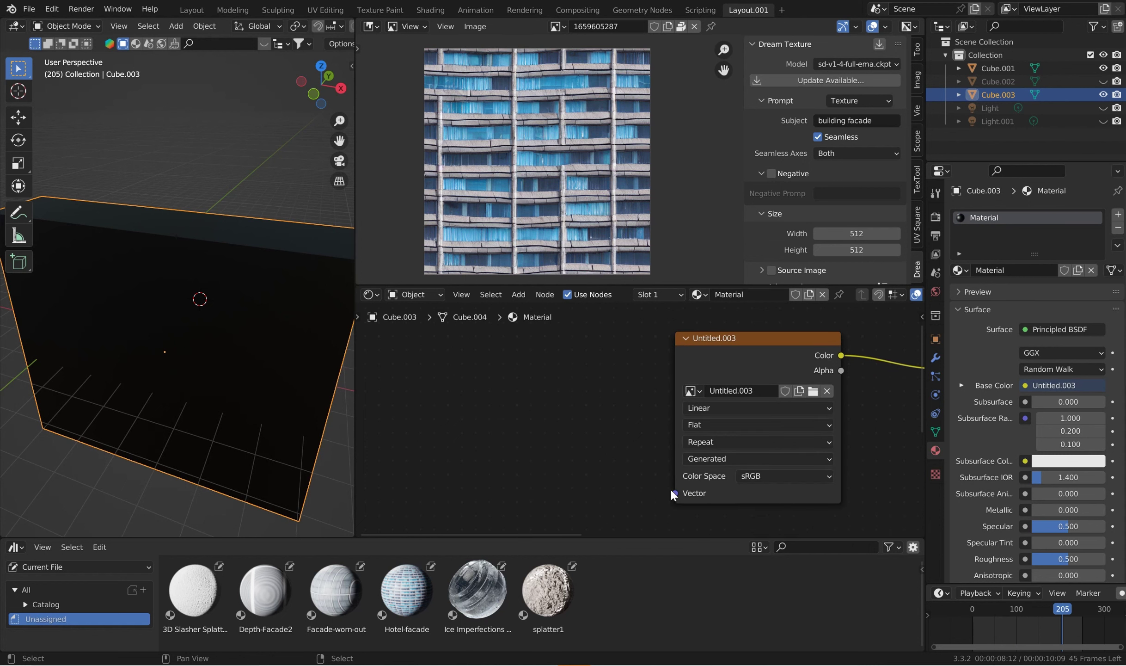
- Add a Mapping node to the image texture's Vector input and feed it from a Texture Coordinate node
left_click_drag(675, 493, 589, 448)
type("mapp")
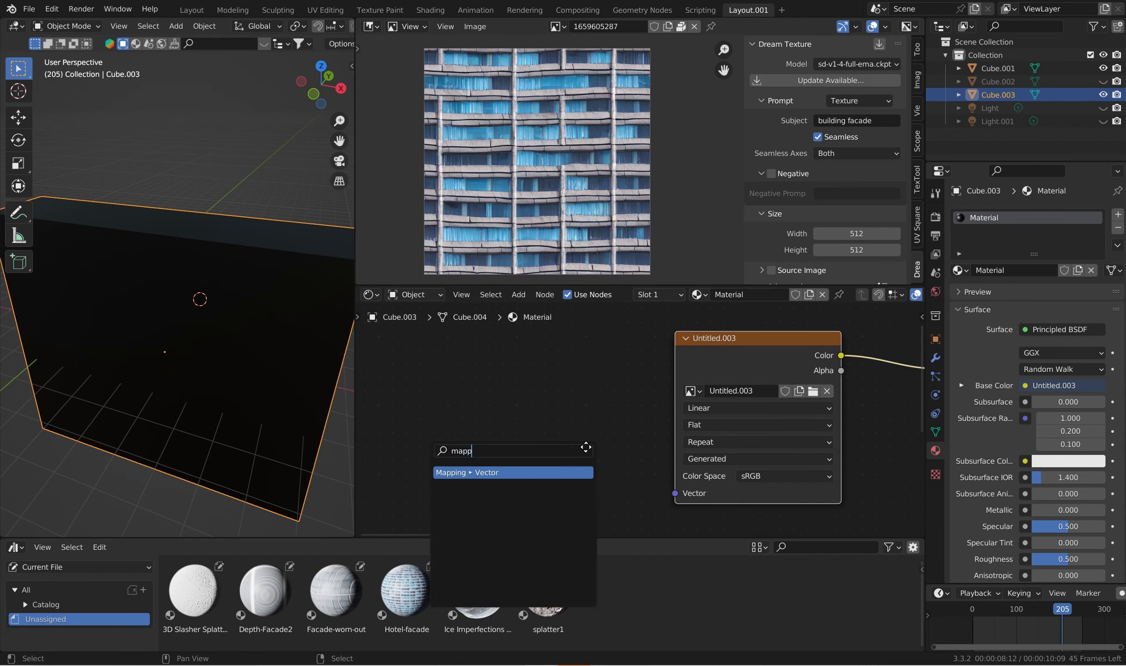
key("Return")
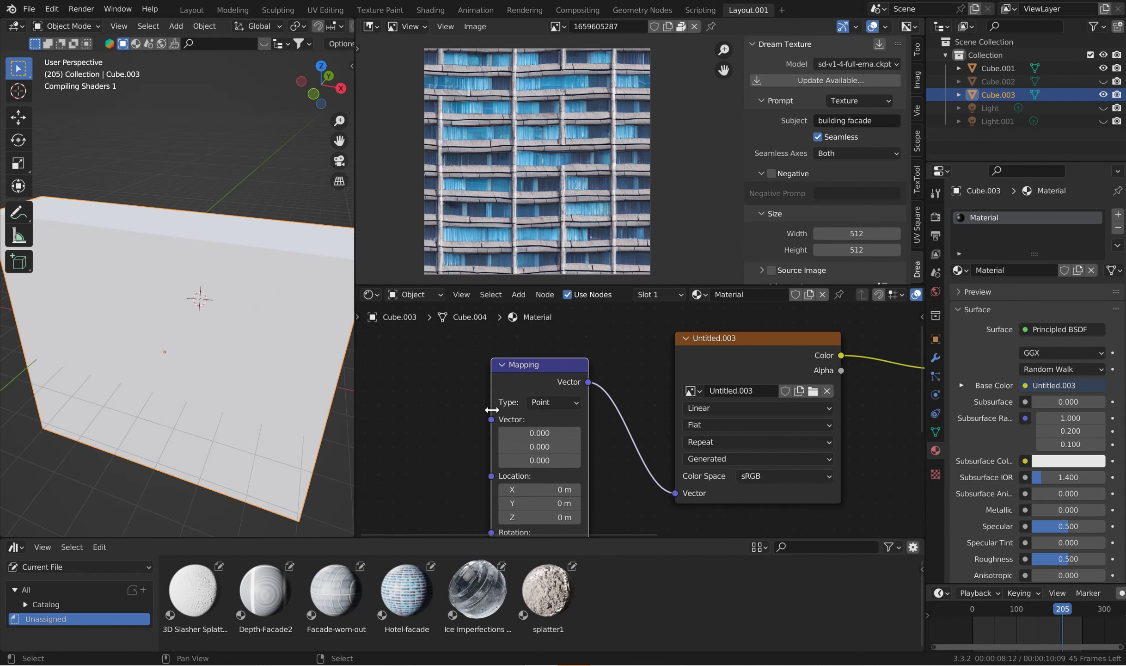
left_click(489, 410)
left_click_drag(492, 419, 438, 391)
type("coor")
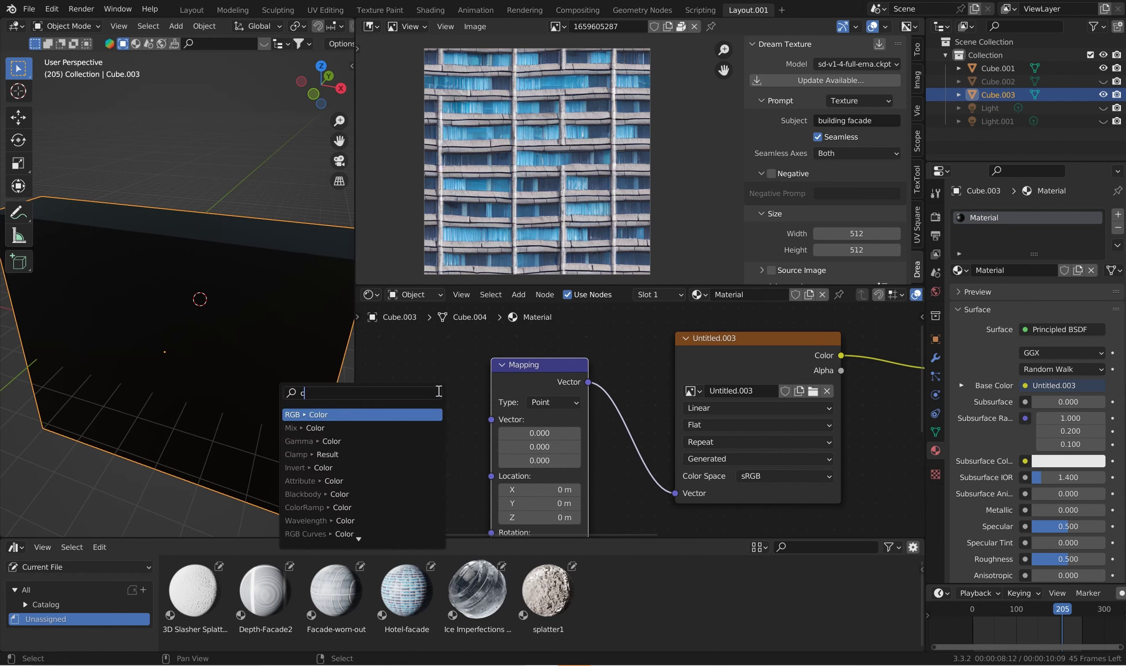
key("Return")
left_click(416, 397)
left_click_drag(355, 323, 366, 324)
middle_click_drag(194, 333, 220, 319)
scroll(721, 374, "up", 2)
left_click(595, 395)
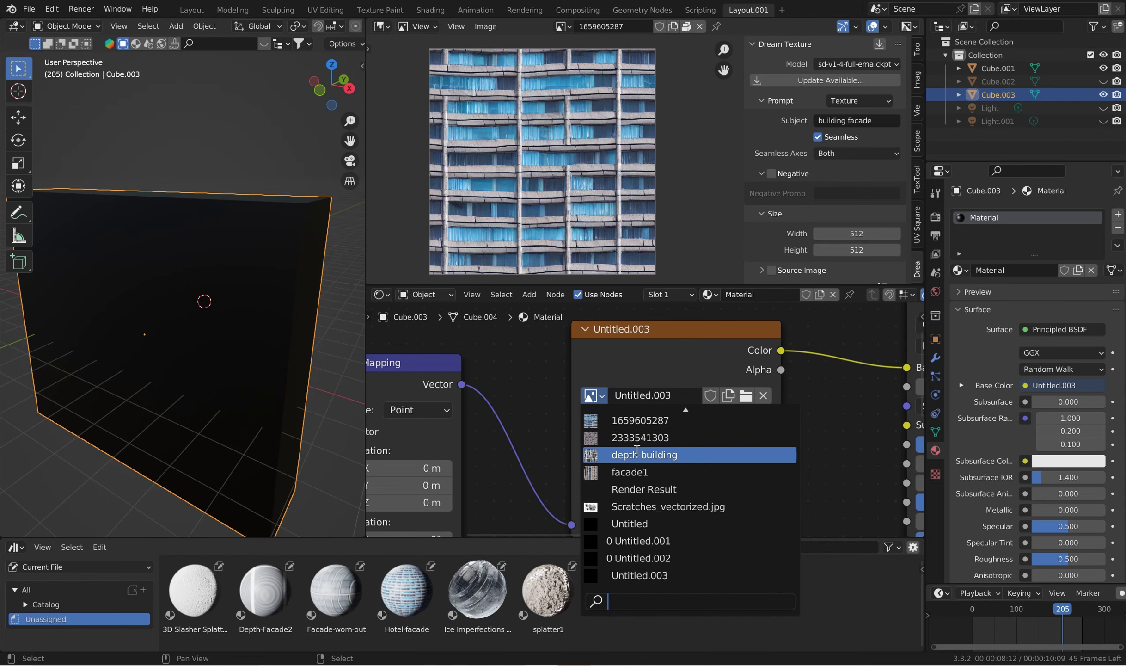
left_click(636, 455)
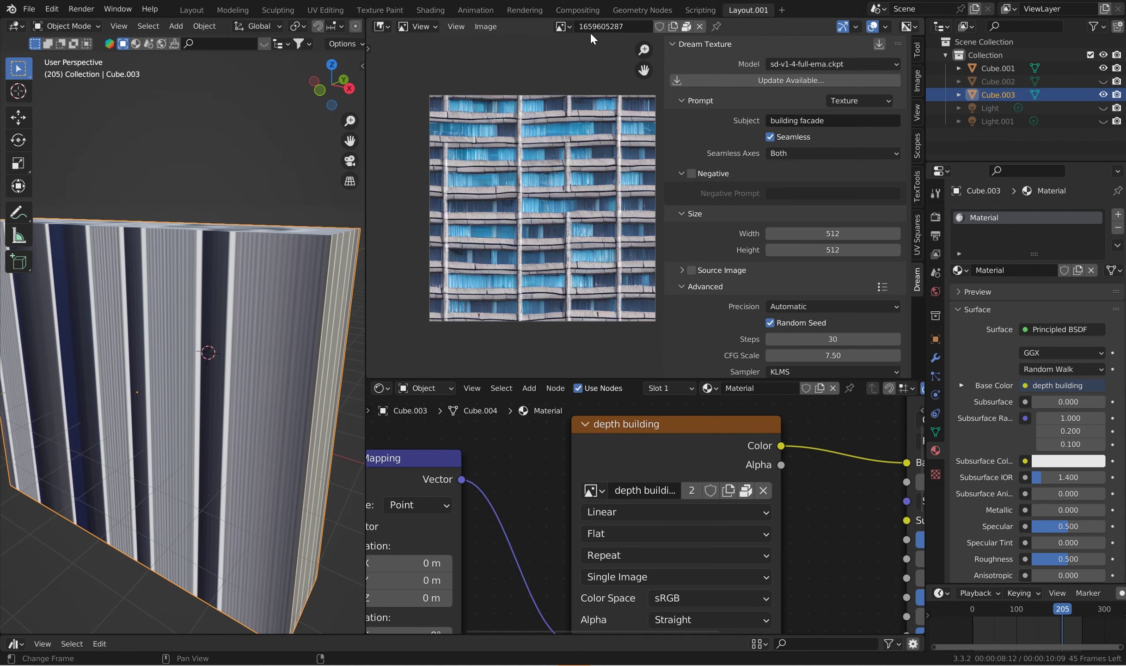
left_click(594, 490)
left_click(639, 518)
- Connect the Texture Coordinate node's UV output to the Mapping node's Vector input
scroll(532, 518, "down", 1)
middle_click_drag(518, 532, 684, 490)
left_click_drag(490, 469, 543, 480)
mouse_move(277, 314)
middle_mouse_down()
mouse_move(323, 330)
mouse_move(282, 331)
middle_mouse_up()
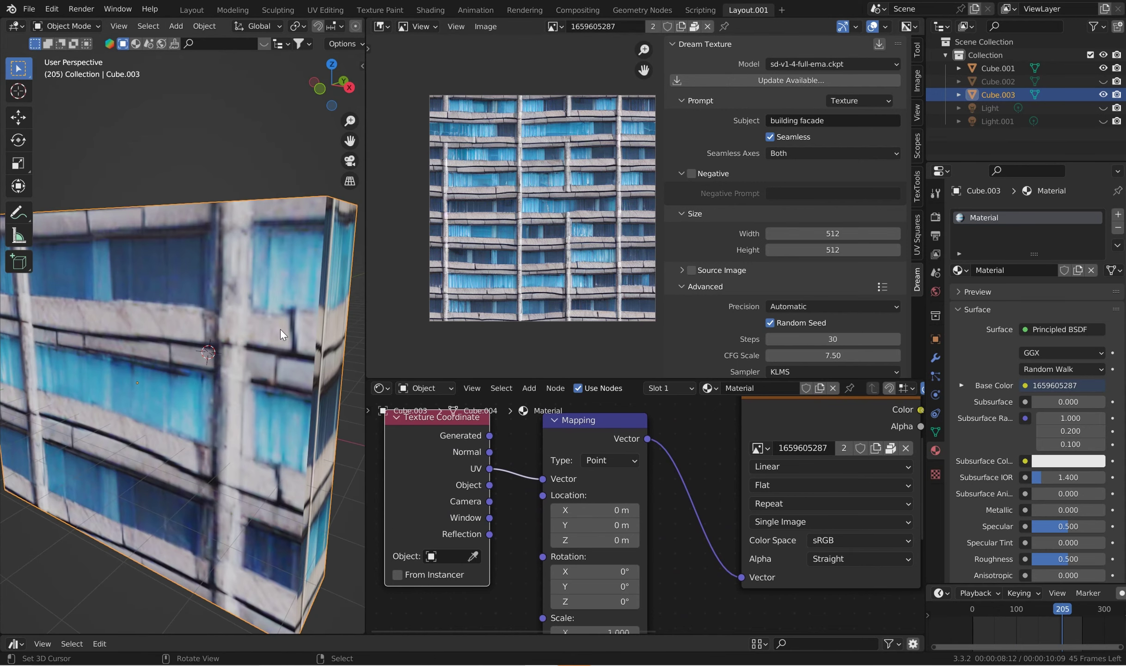
- Rename the material to Hotel-facade-3 and mark it as an asset
double_click(999, 217)
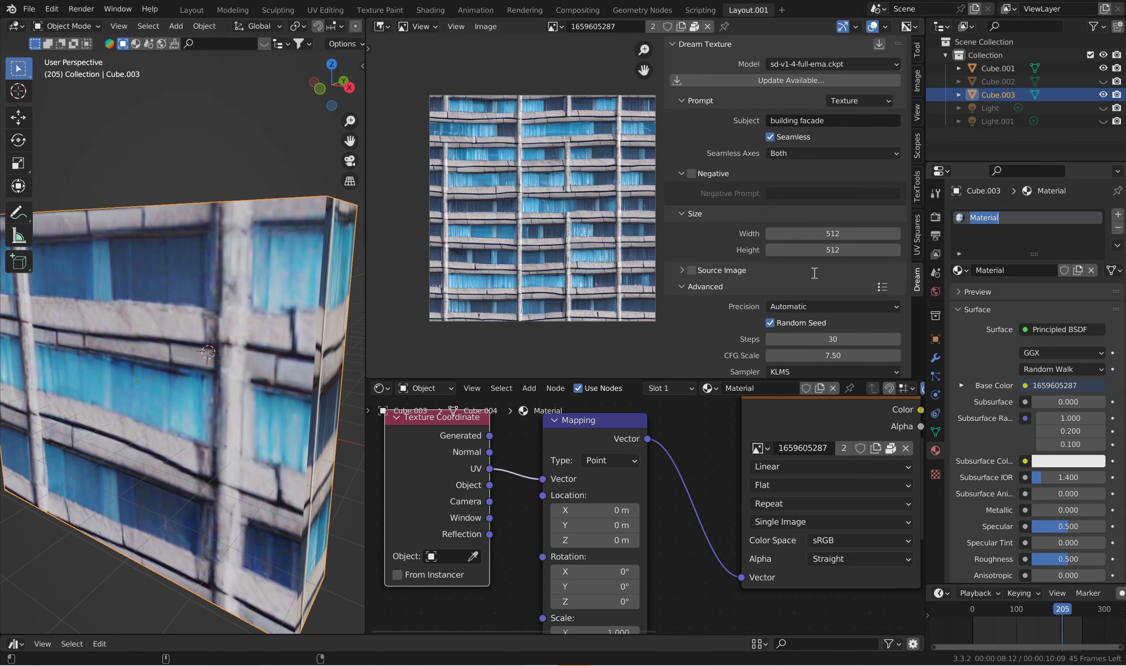
type("H")
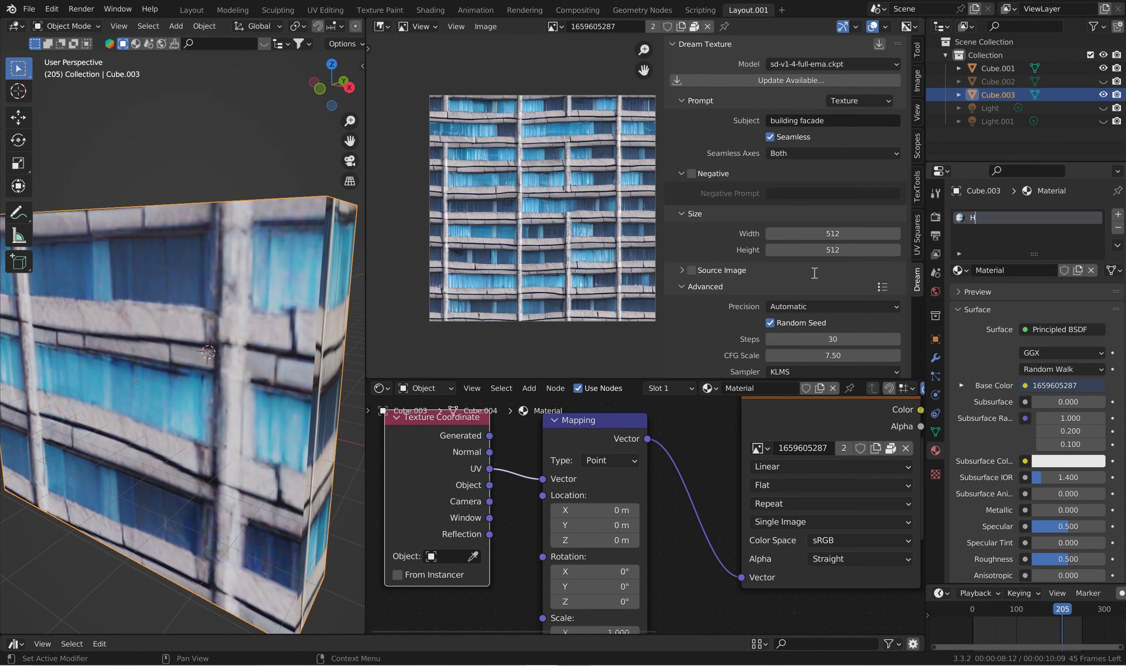
type("otel-facade-3")
key("Return")
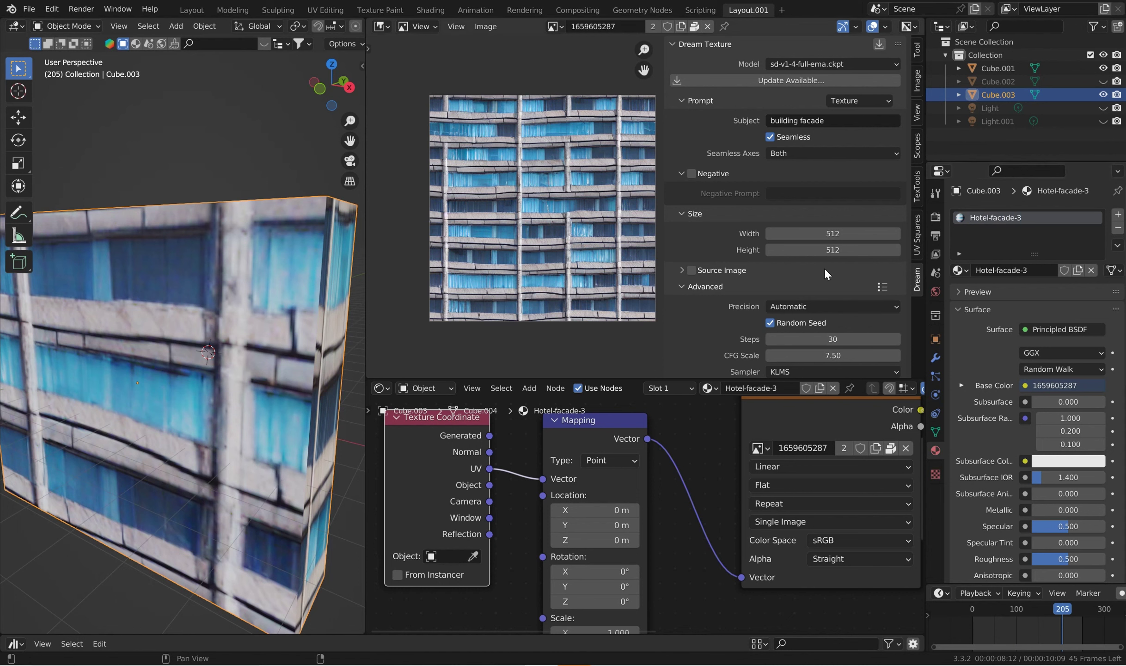
right_click(990, 217)
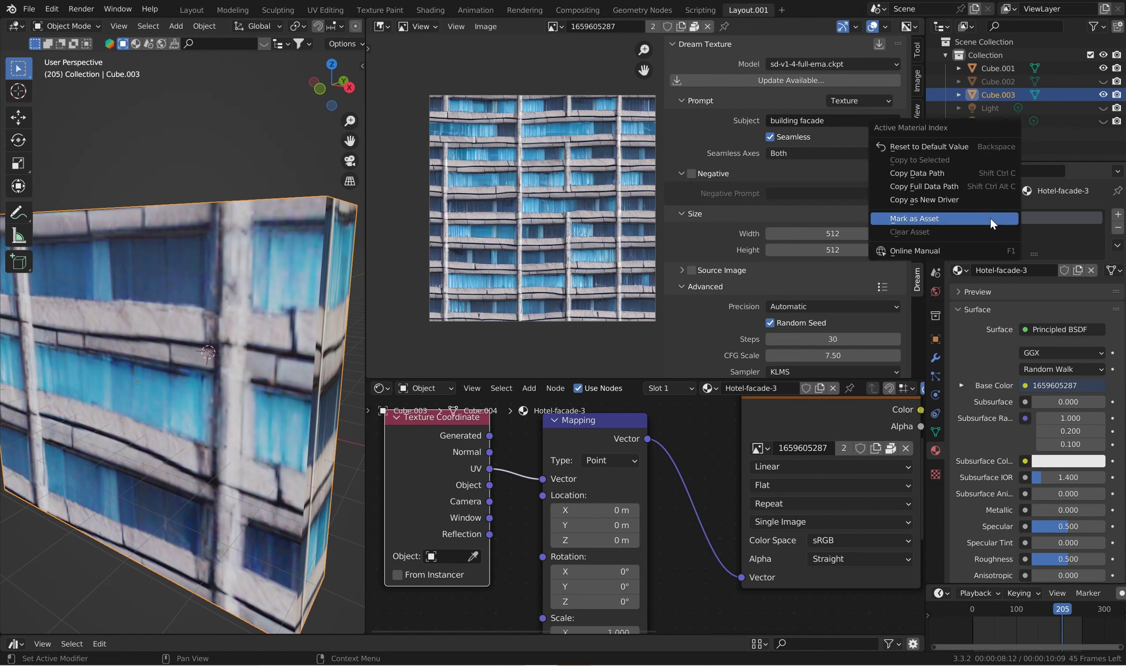
left_click(946, 217)
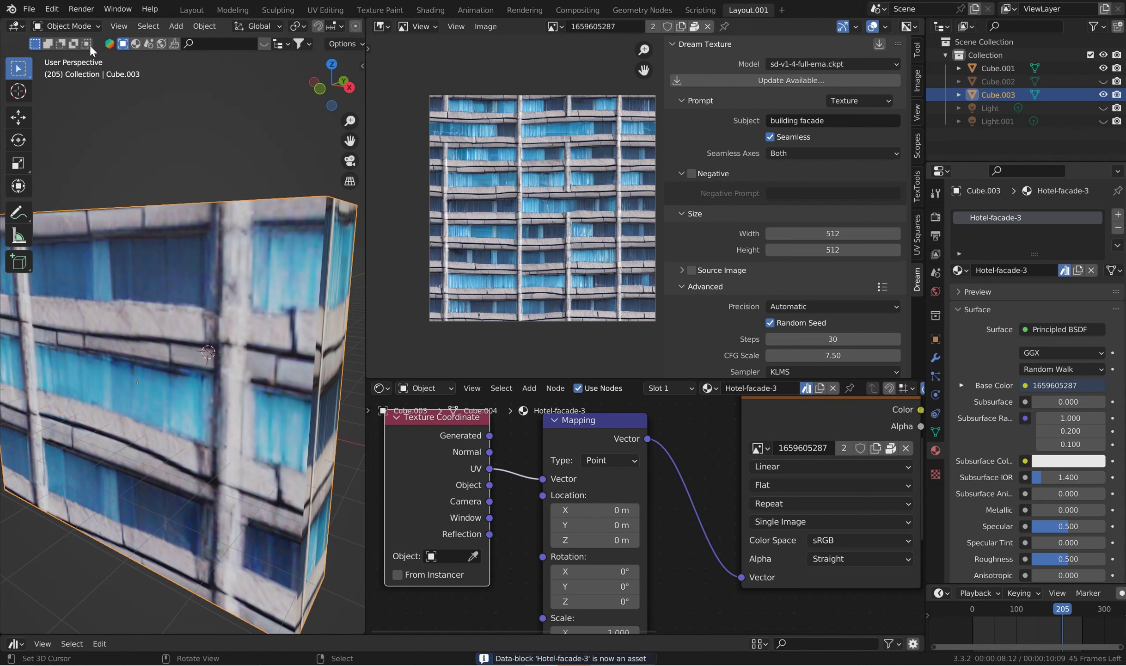
- Save the file and check the asset library paths in the preferences
left_click(31, 11)
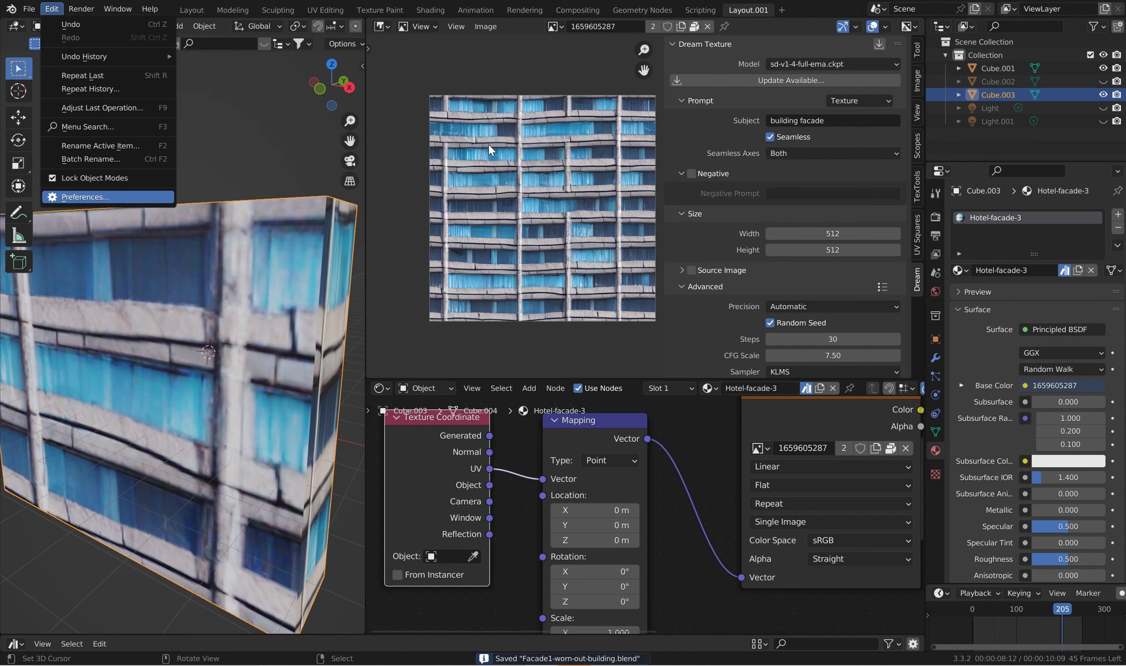
left_click(74, 181)
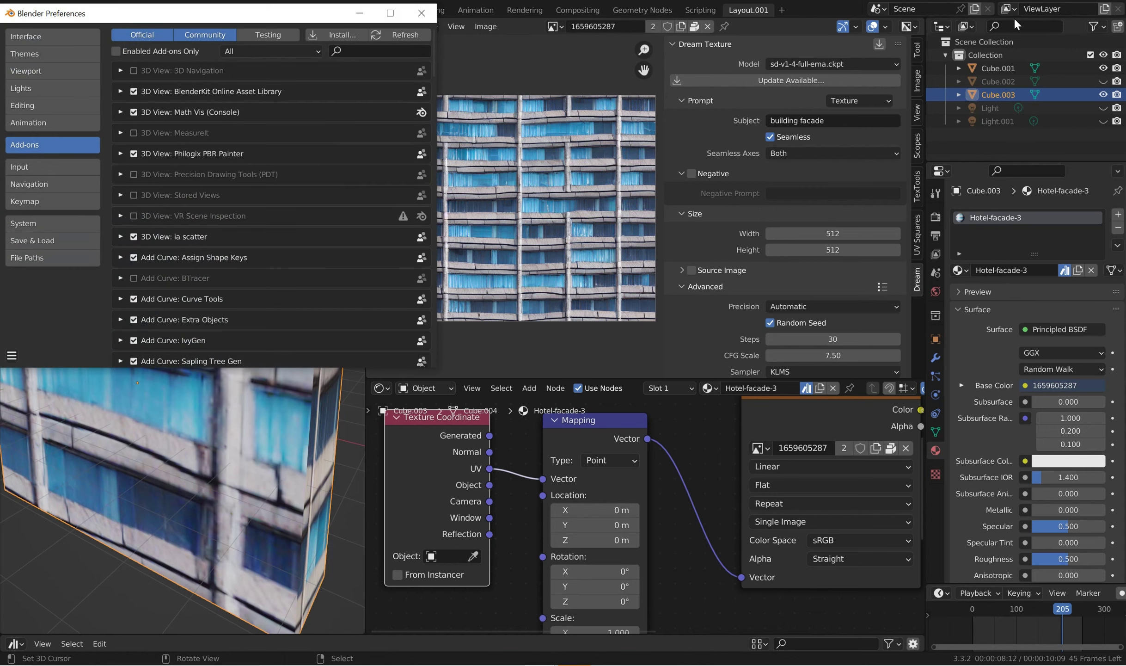
left_click(26, 259)
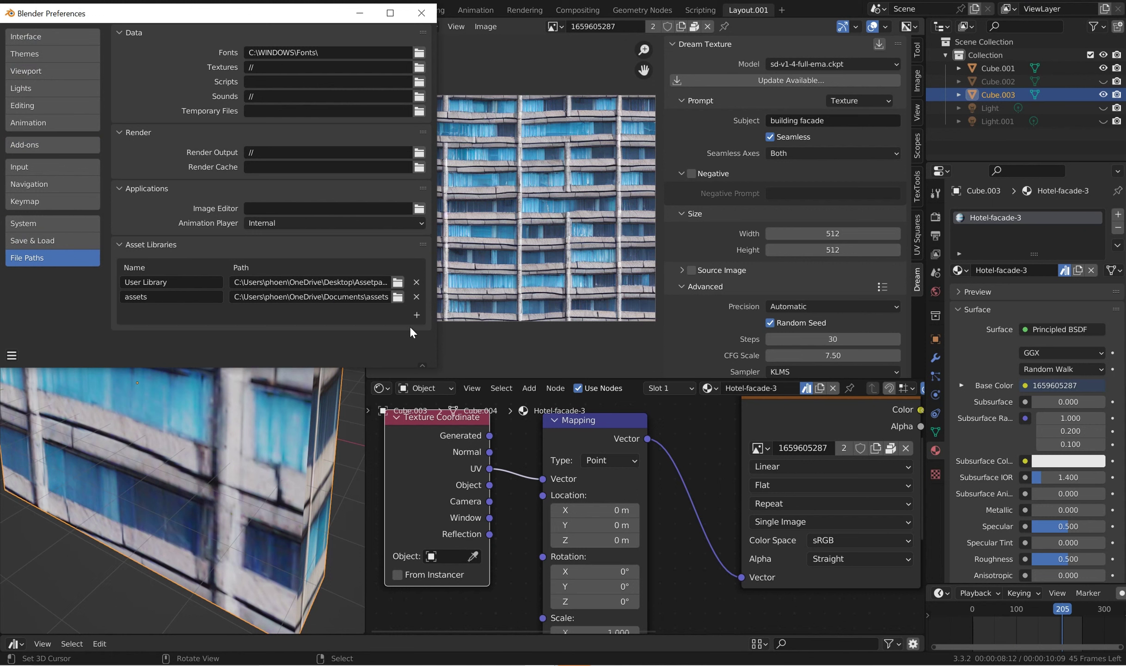
left_click(421, 13)
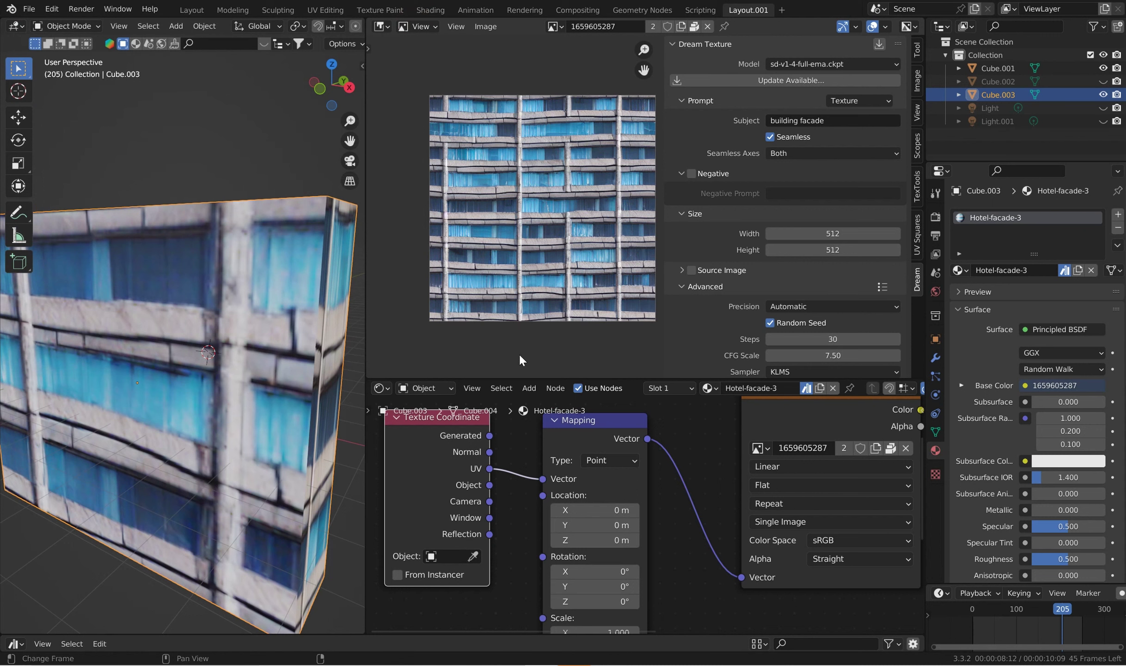
- Widen the 3D viewport and set the Mapping node's scale to 3.3 on X, Y and Z
middle_click_drag(360, 333, 337, 329)
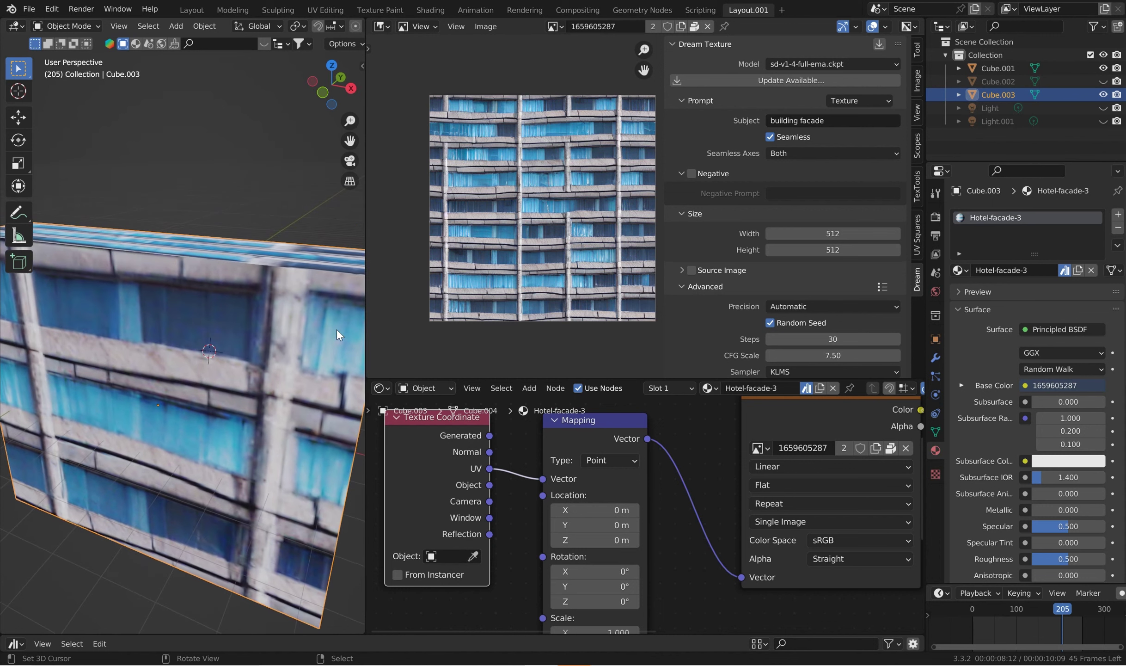
left_click_drag(362, 302, 557, 303)
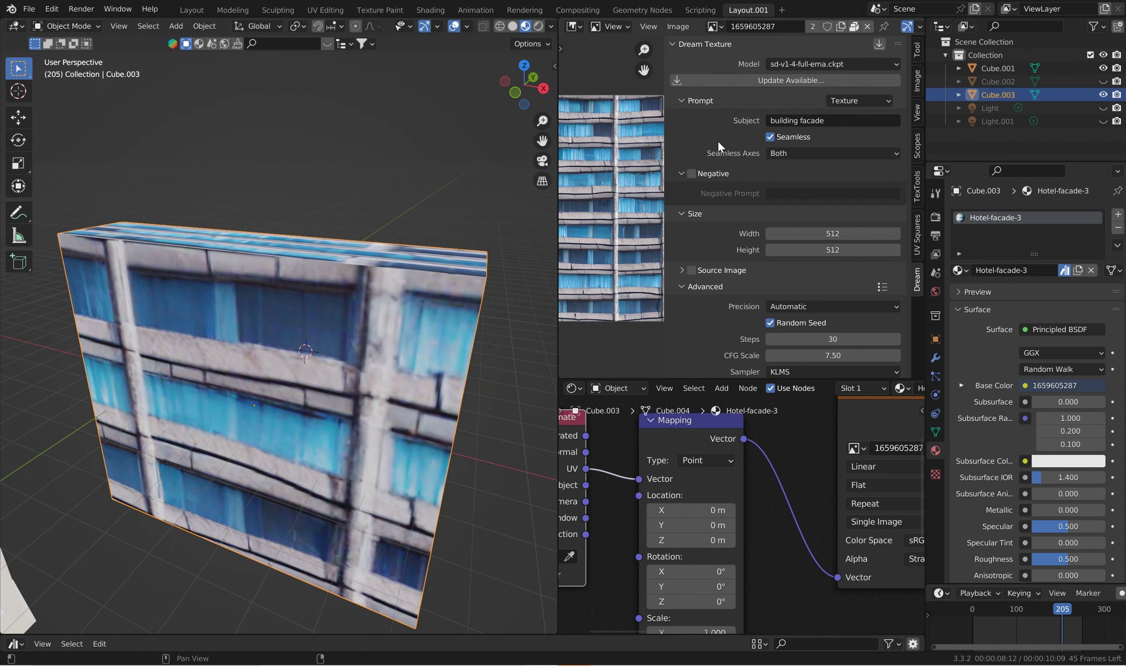
scroll(643, 203, "down", 1)
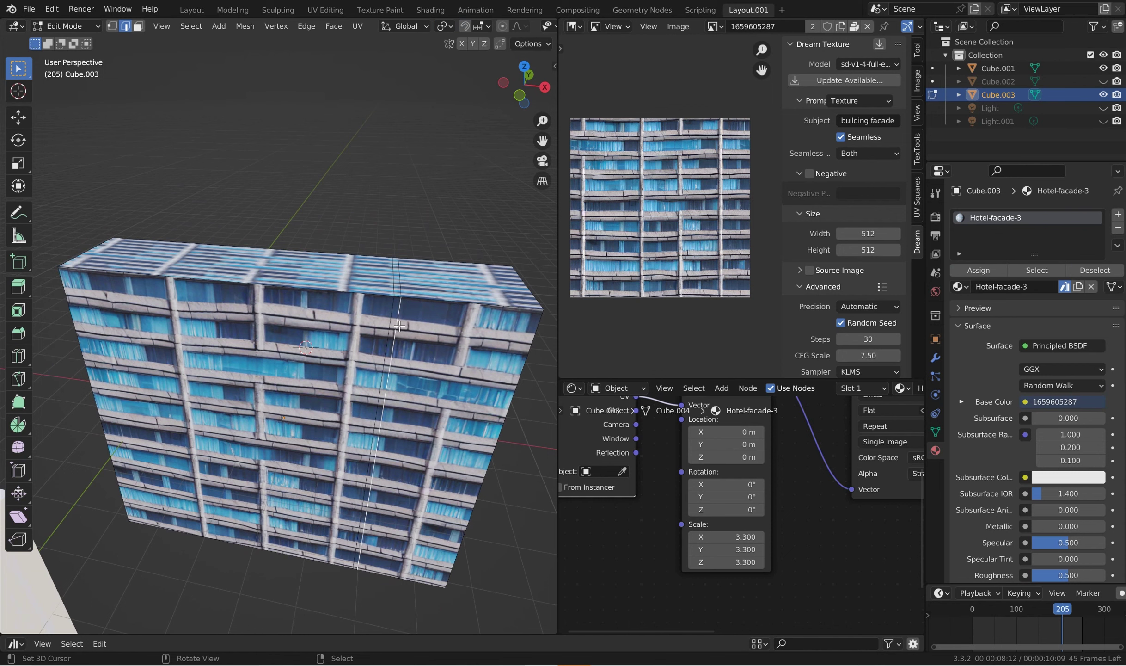
- Slide a vertical edge loop on the block's front toward the pillar near the middle of the facade
scroll(418, 328, "up", 6)
scroll(420, 326, "down", 4)
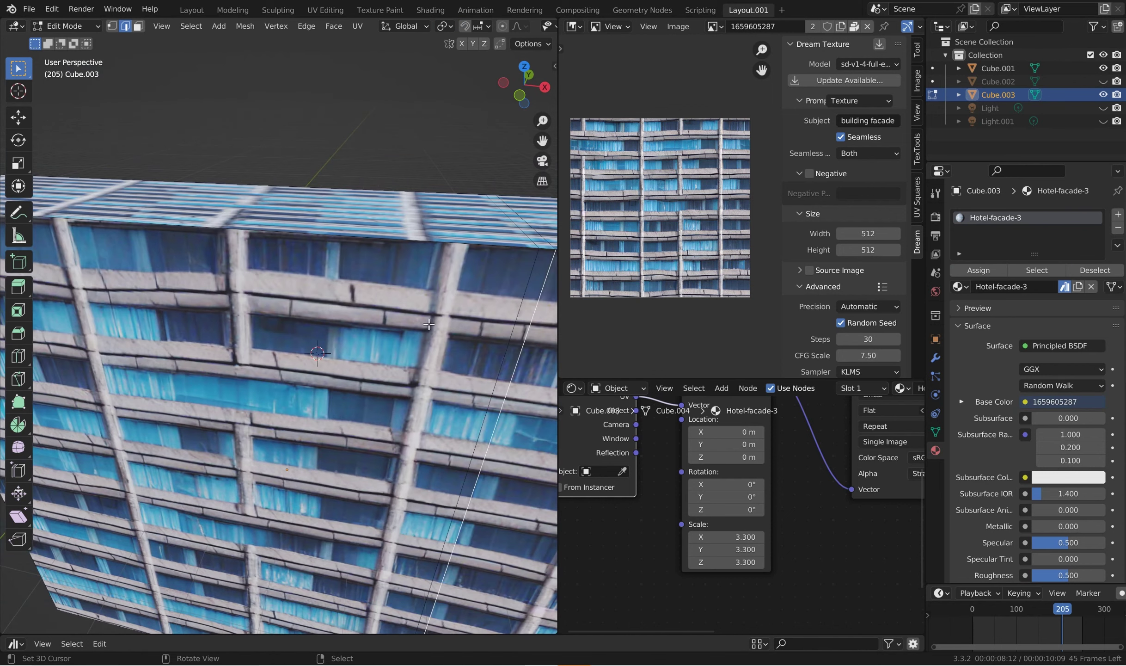
middle_click_drag(488, 278, 373, 333, "shift")
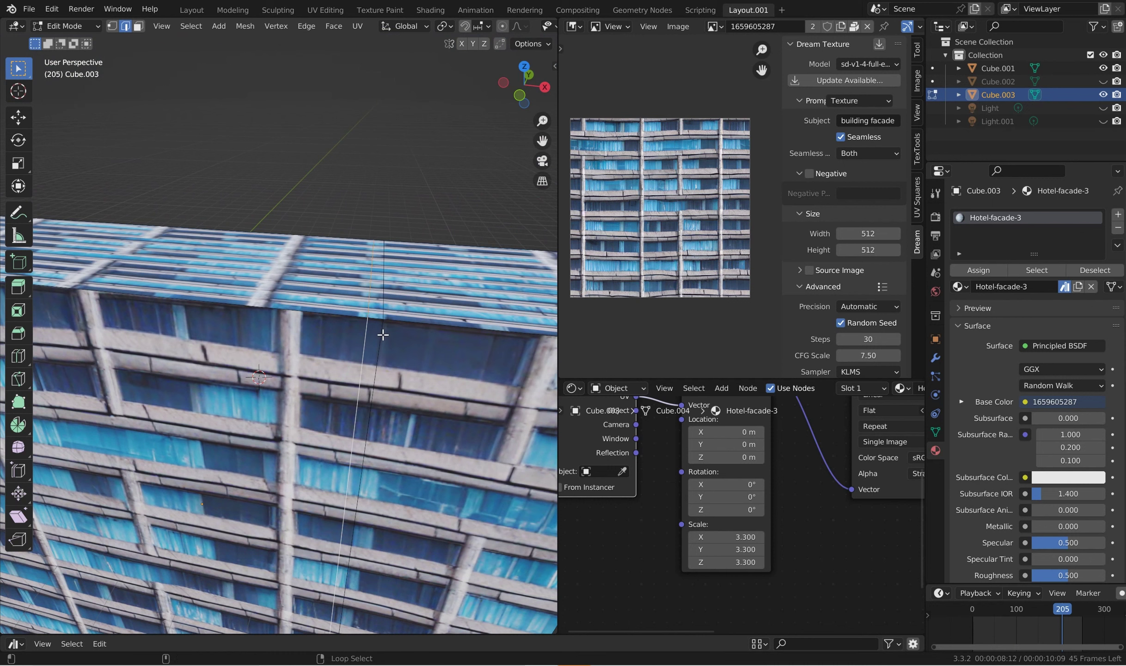
left_click(382, 334, "alt+shift")
key("g")
key("g")
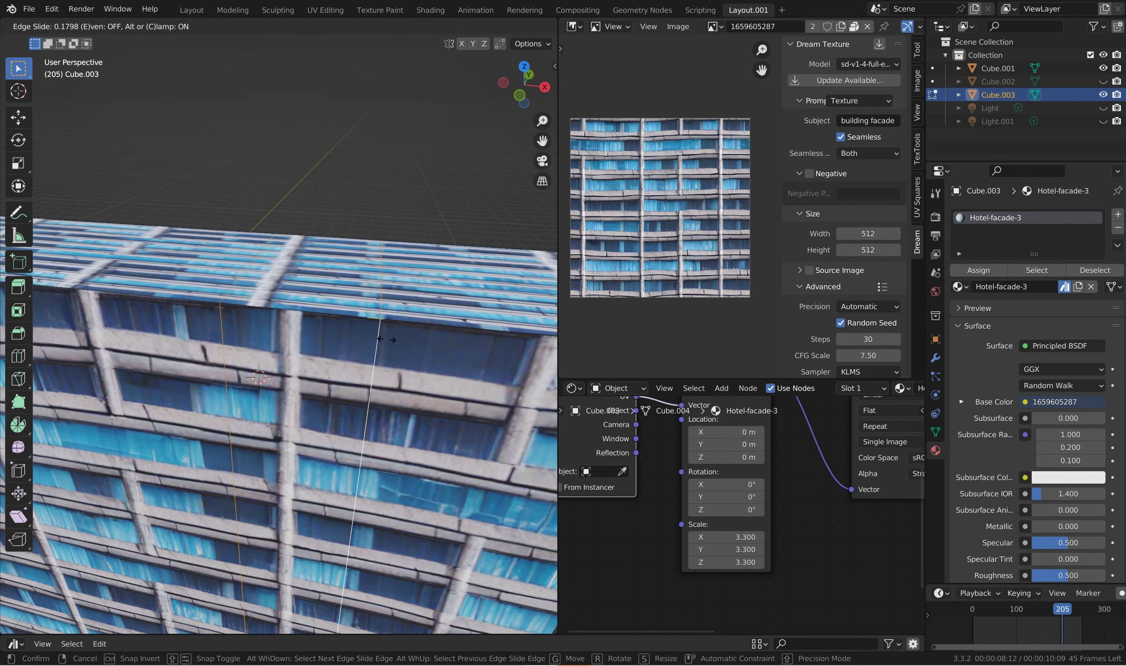
left_click(389, 339)
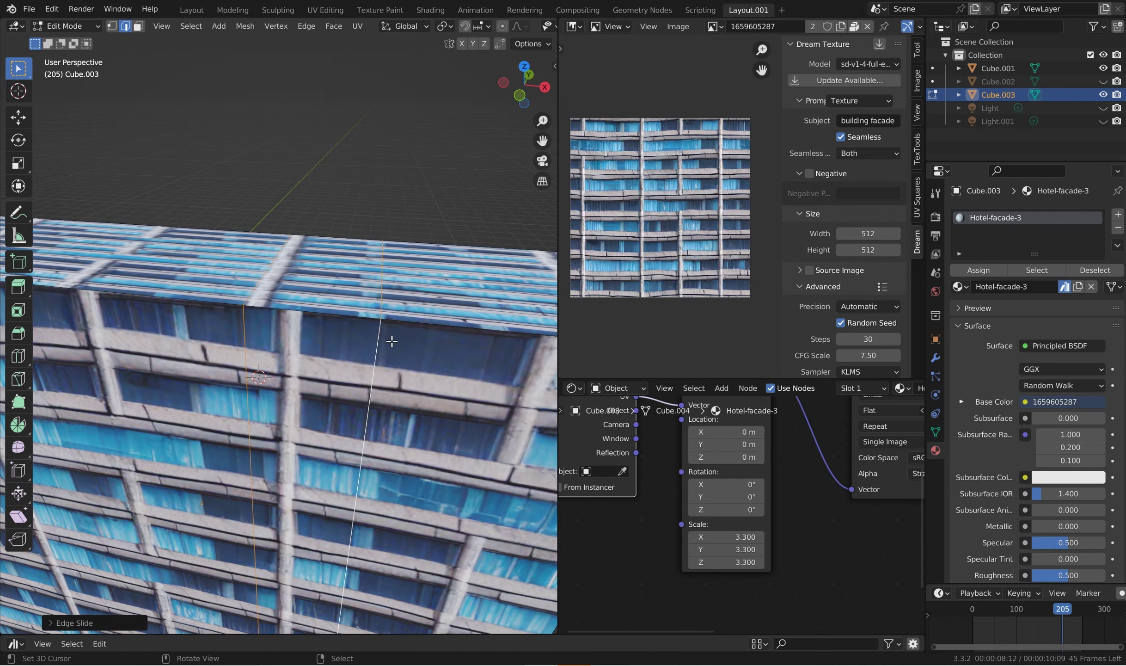
- Edge-slide the two vertical loops in turn so they line up with both sides of the facade's pillar
left_click(384, 338)
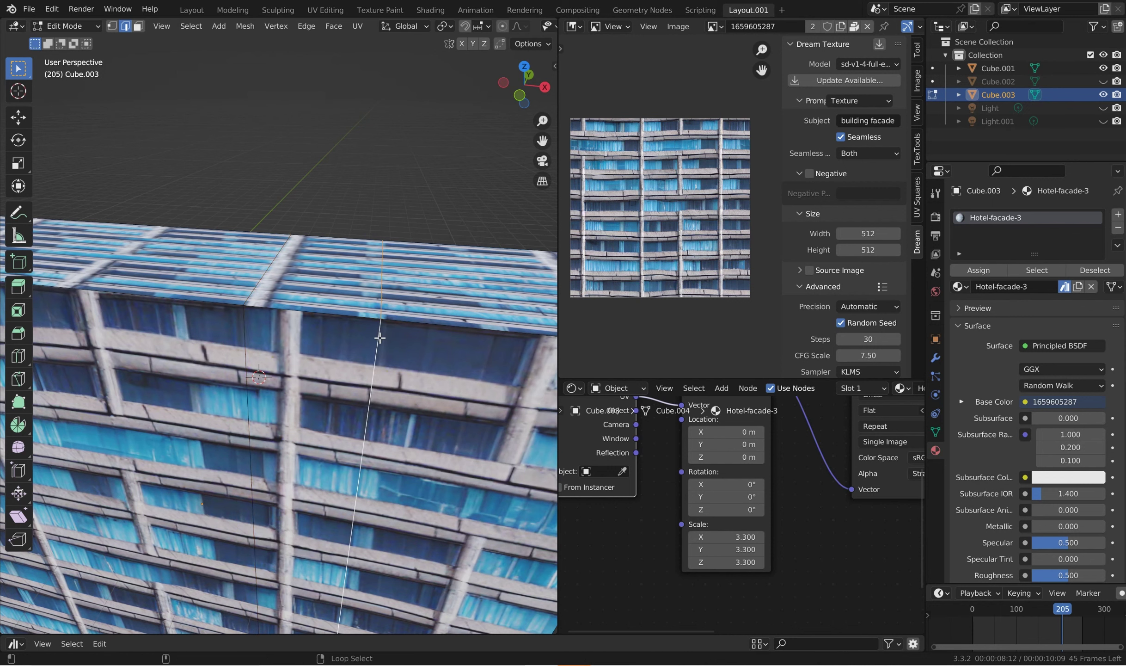
key("g")
key("g")
left_click(259, 331)
right_click(246, 346)
key("g")
key("g")
left_click(280, 347)
- Select the narrow face strip over the pillar and extrude it outward about 0.055 m in top view
key("3")
right_click(290, 361)
scroll(296, 360, "down", 5)
middle_click_drag(340, 340, 343, 365)
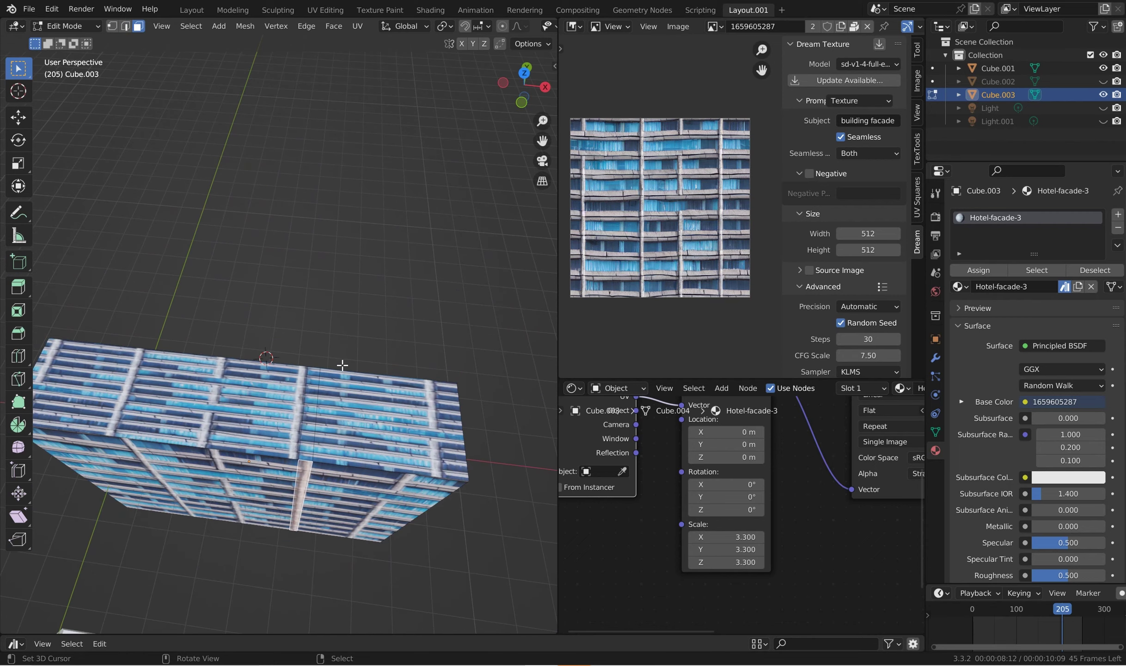
key("KP_7")
middle_click_drag(399, 482, 376, 339, "shift")
scroll(383, 305, "up", 5)
key("e")
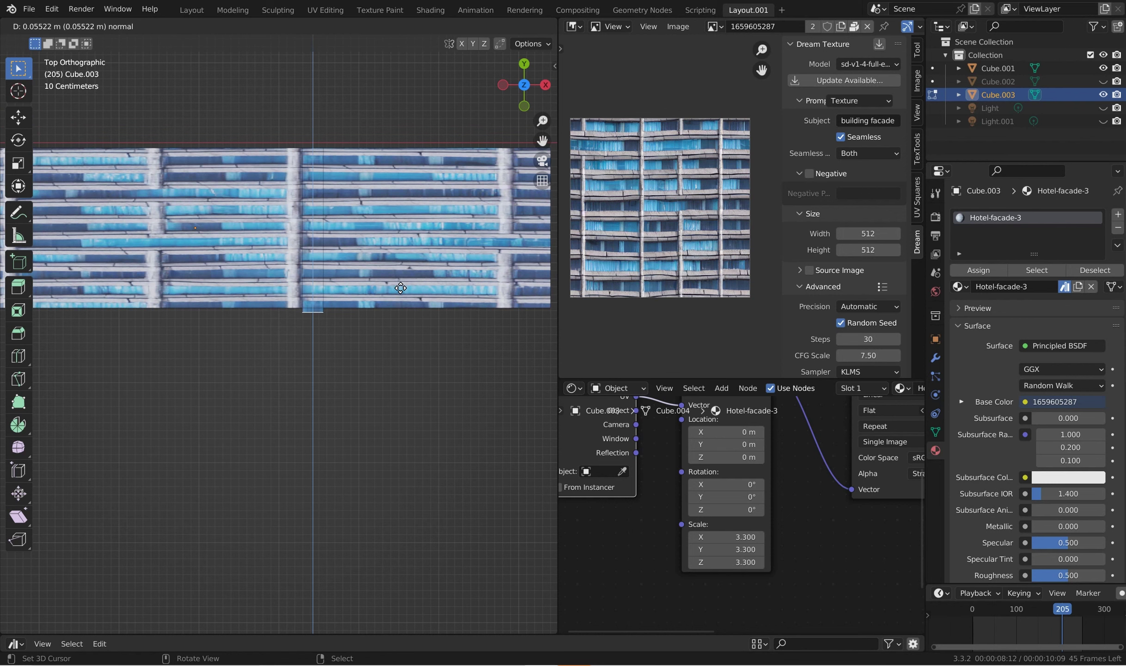
left_click(400, 288)
scroll(377, 317, "up", 5)
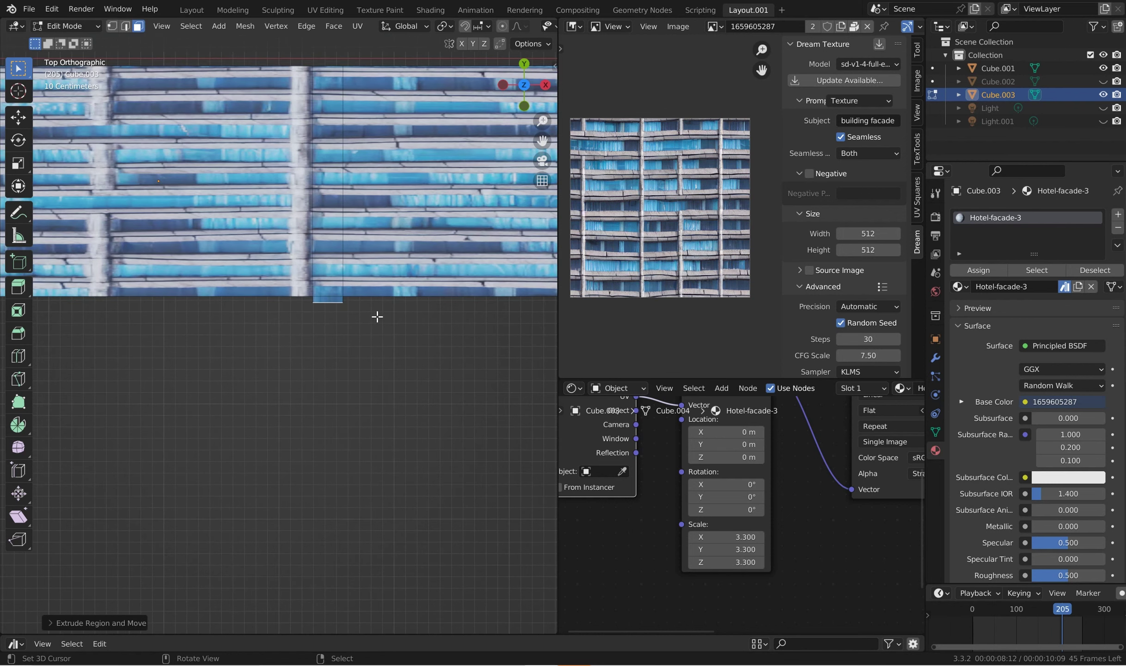
- Bevel the extruded pillar's front with 6 segments and a width of about 0.025 m, then inspect its rounded shape
scroll(343, 364, "up", 2)
key("ctrl+b")
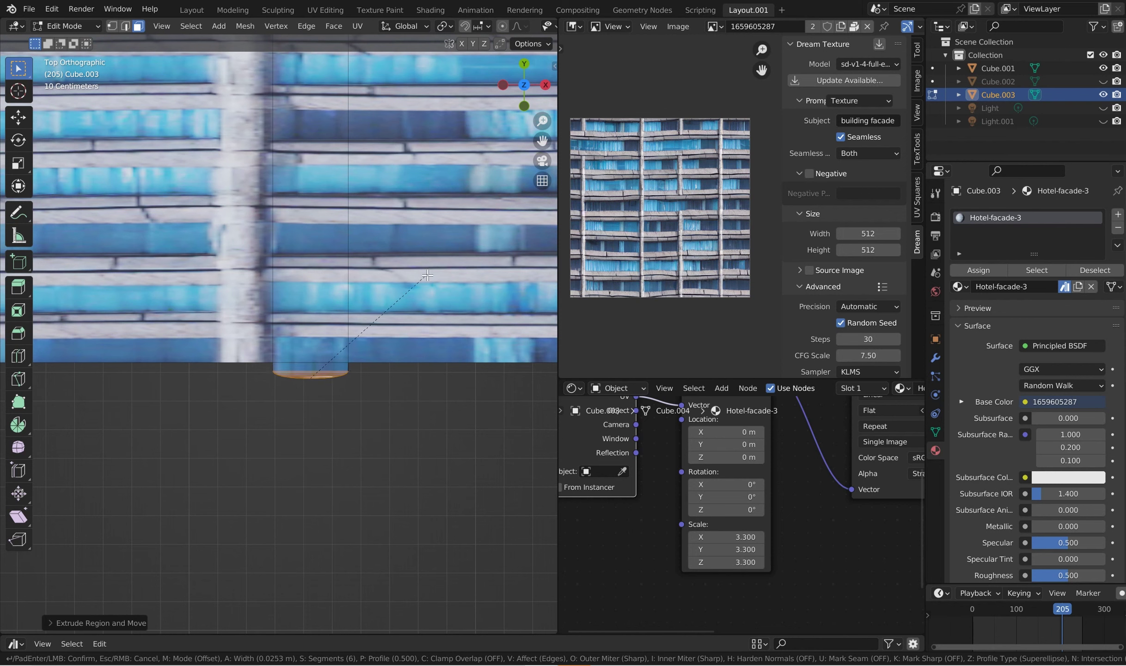
scroll(436, 275, "up", 3)
left_click(435, 276)
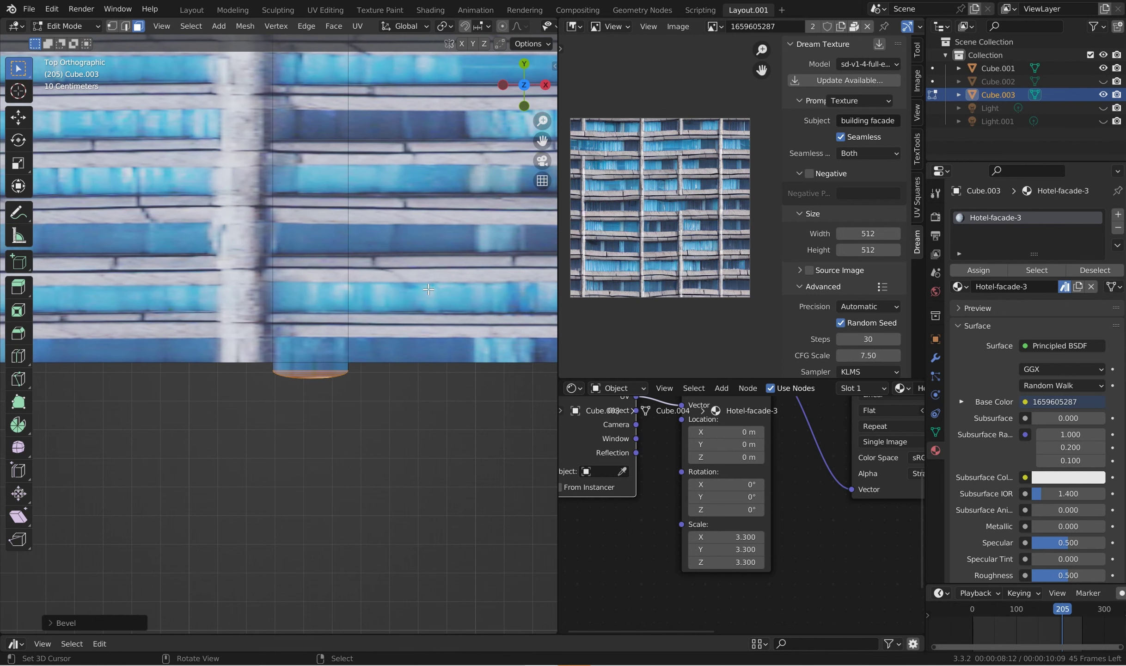
key("Tab")
middle_click_drag(435, 276, 357, 230)
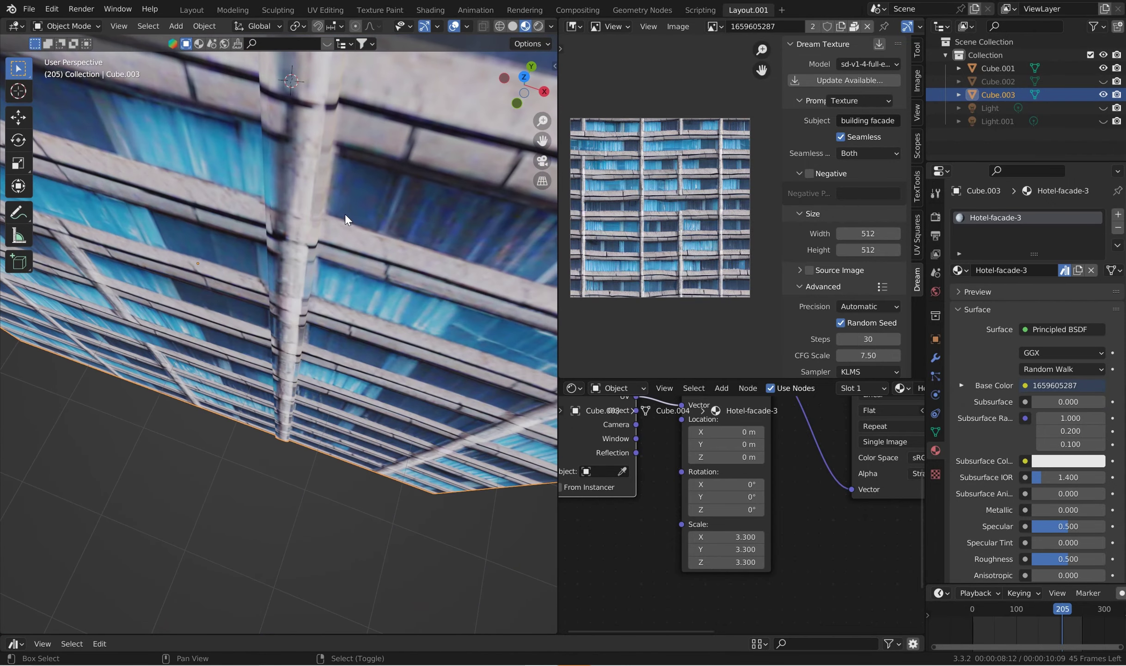
scroll(344, 213, "up", 4)
middle_click_drag(208, 238, 337, 202)
- Return to Edit Mode and select the faces that make up the block's roof
key("Tab")
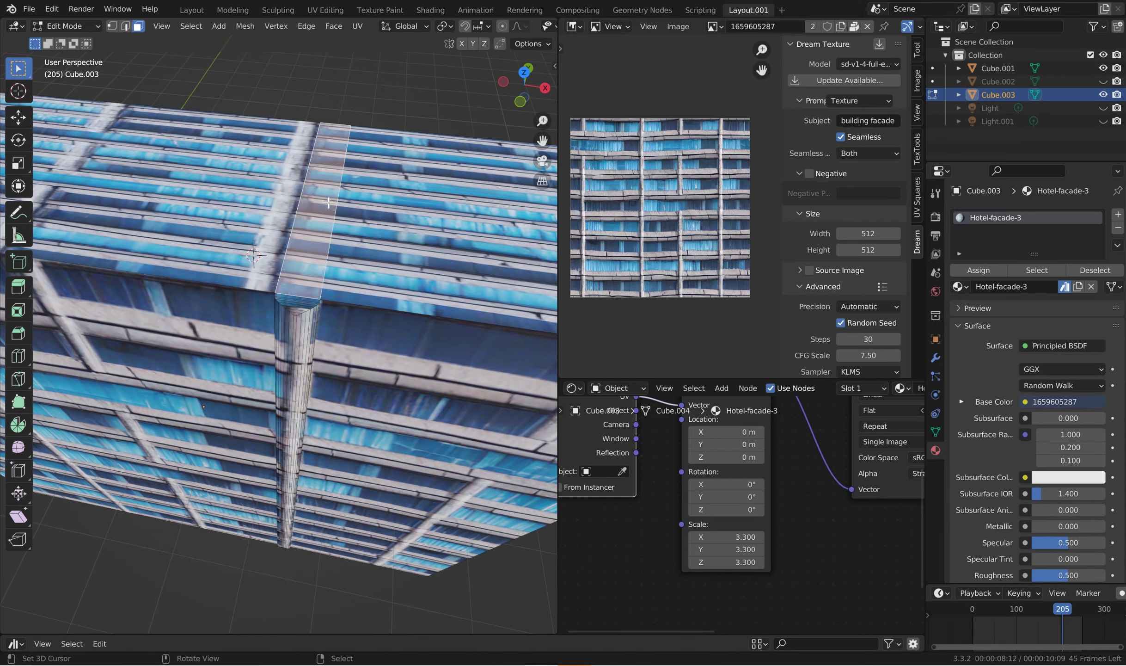
left_click(381, 202)
left_click(222, 180, "shift")
scroll(222, 180, "down", 2)
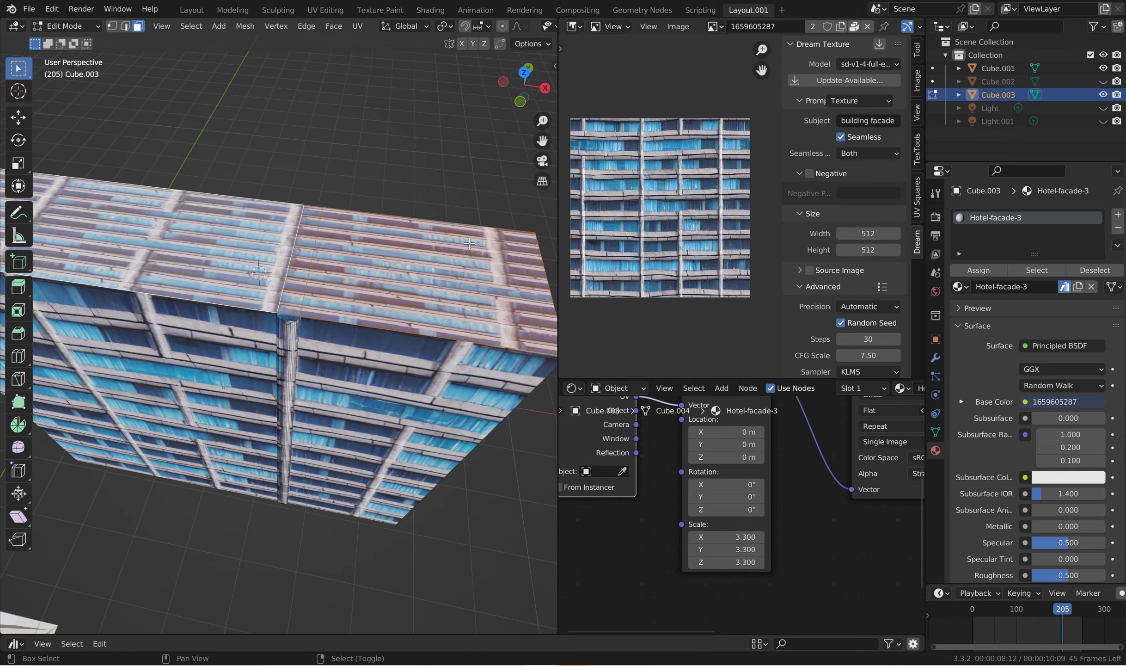
middle_click_drag(114, 214, 516, 256)
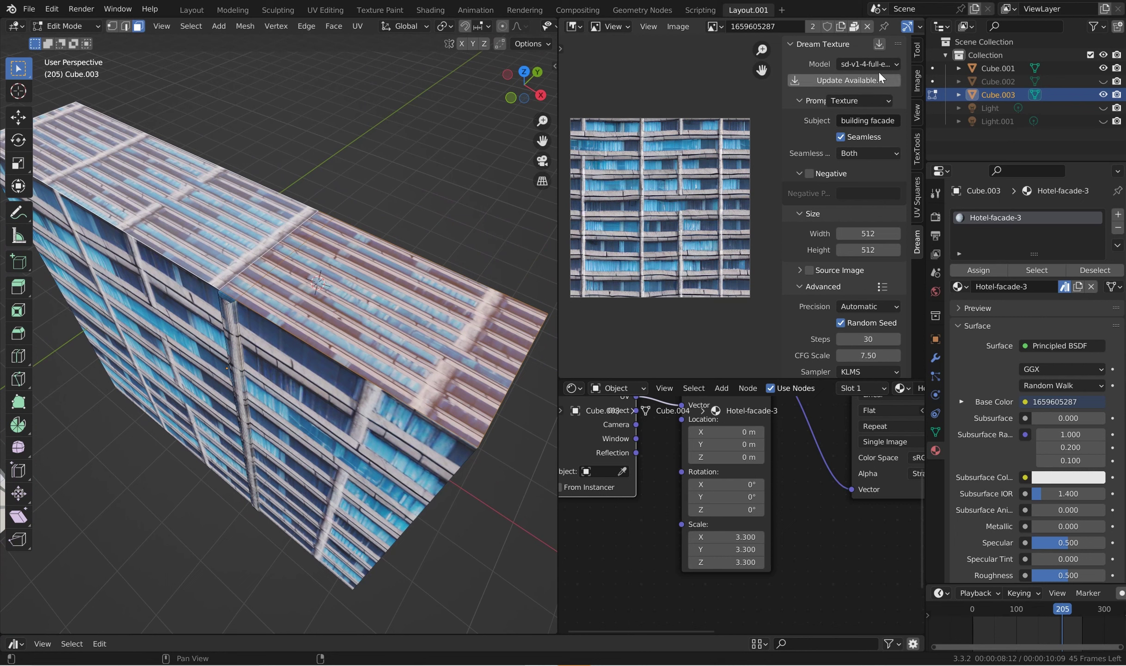
- Generate a seamless Dream Textures image with the subject "gravel" and enlarge the node editor below it
left_click(869, 120)
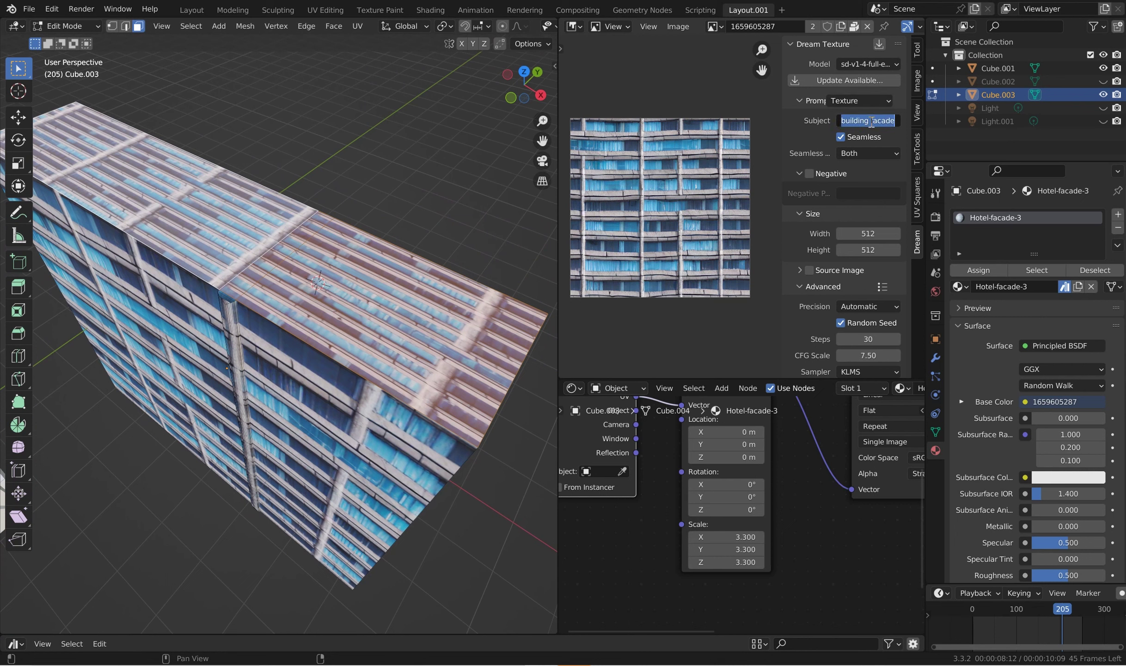
key("BackSpace")
type("gravel")
scroll(868, 259, "down", 10)
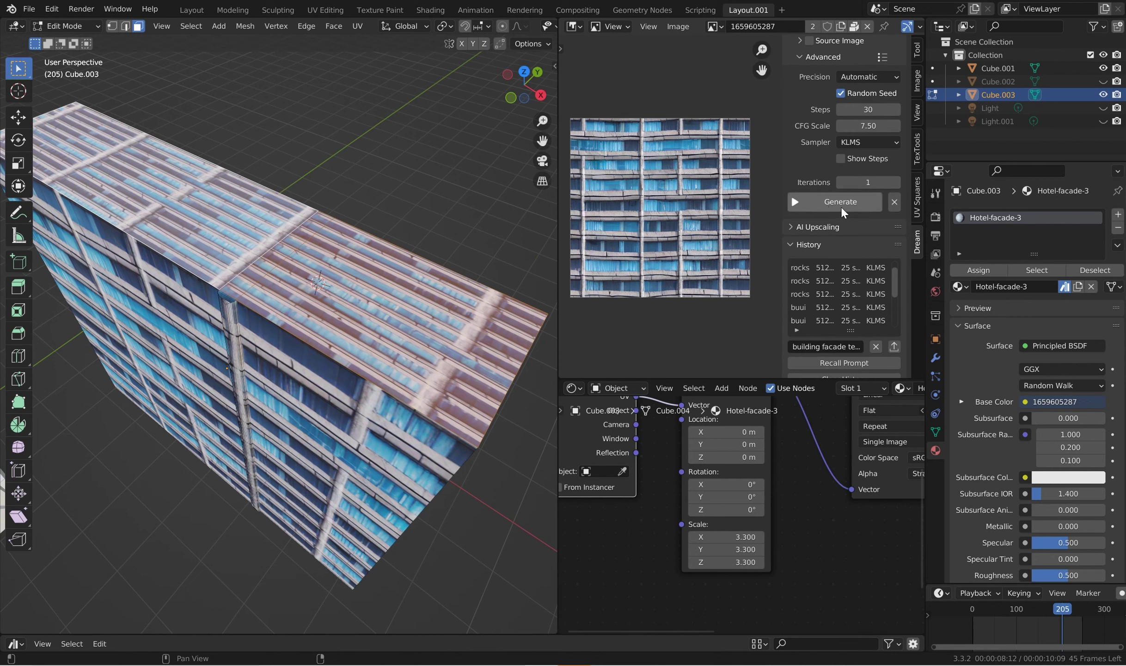
left_click(842, 207)
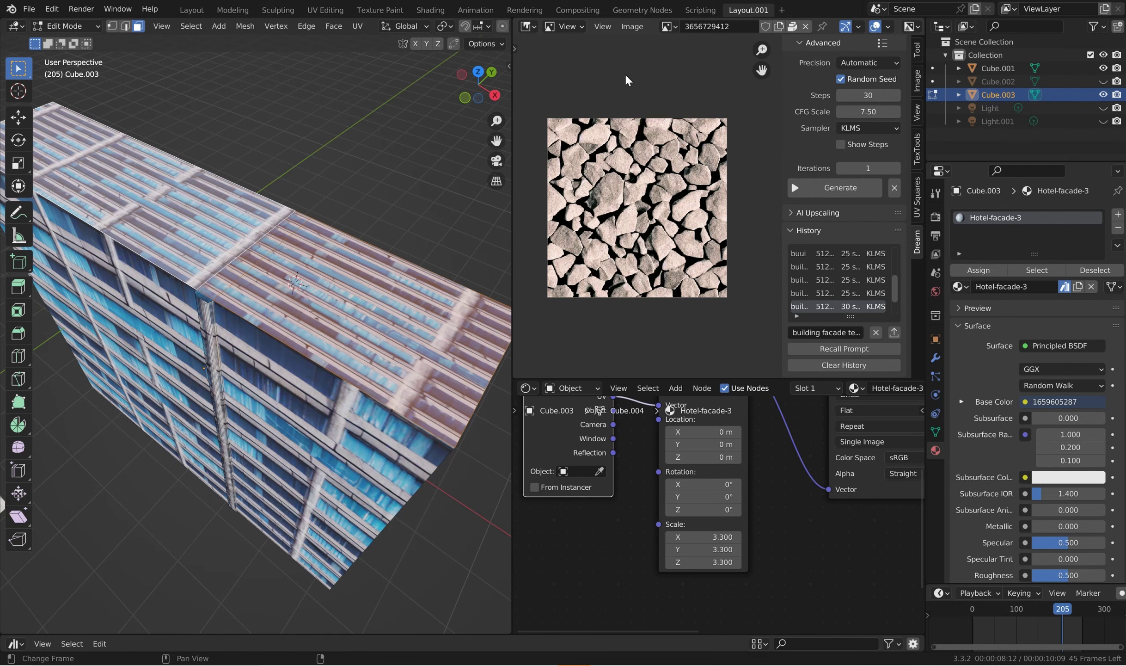
scroll(672, 173, "up", 2)
scroll(664, 171, "down", 2)
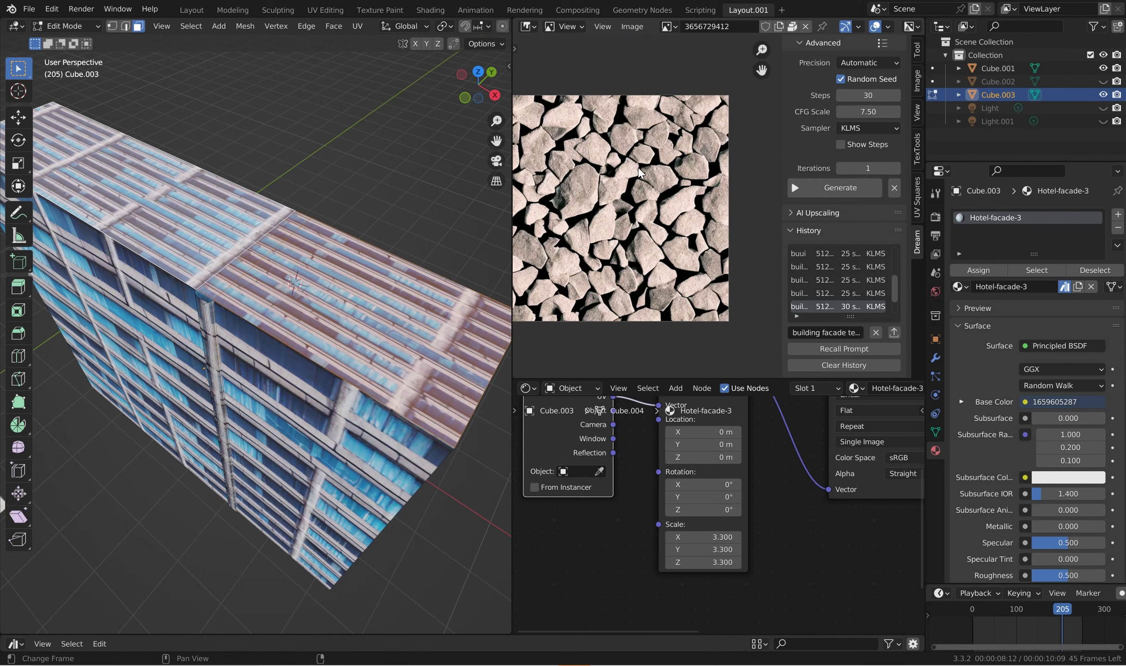
mouse_move(636, 202)
middle_mouse_down()
mouse_move(674, 204)
mouse_move(659, 201)
middle_mouse_up()
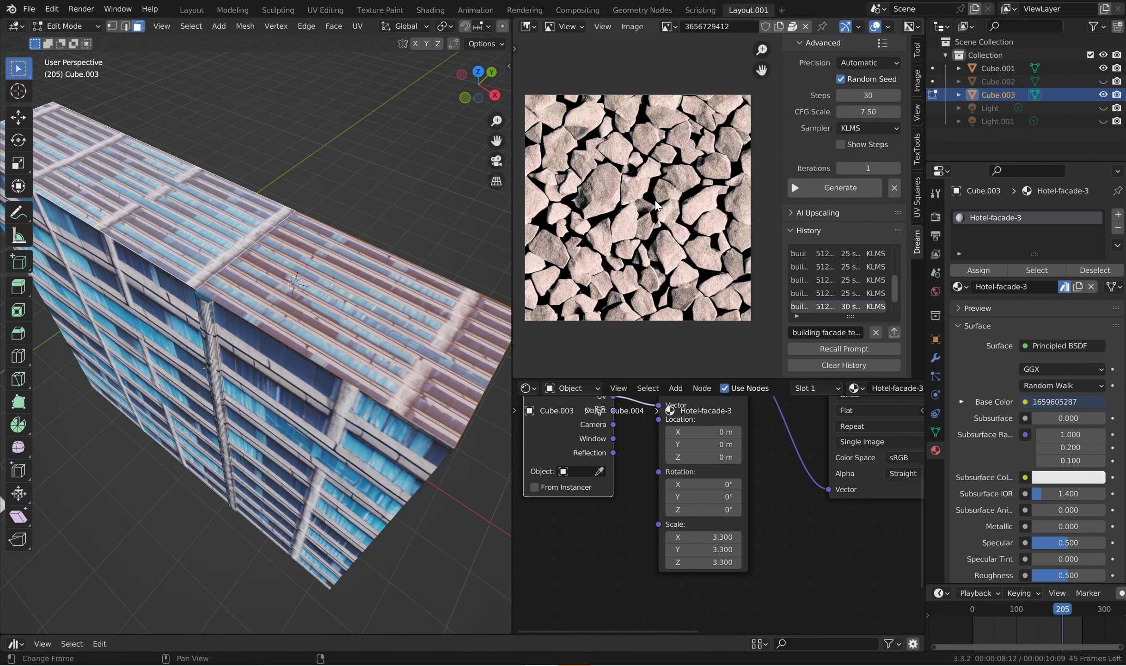
left_click_drag(685, 378, 684, 287)
- Test the Hotel-facade-3 asset on a duplicate of the building block and delete the duplicate
key("shift+d")
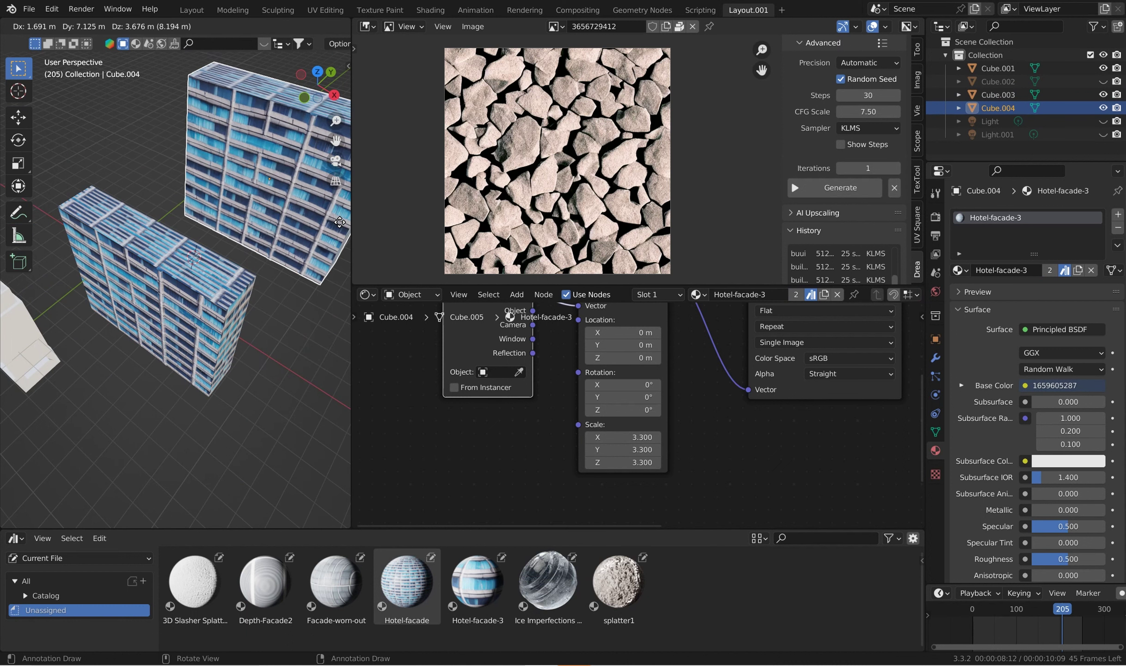
left_click(309, 207)
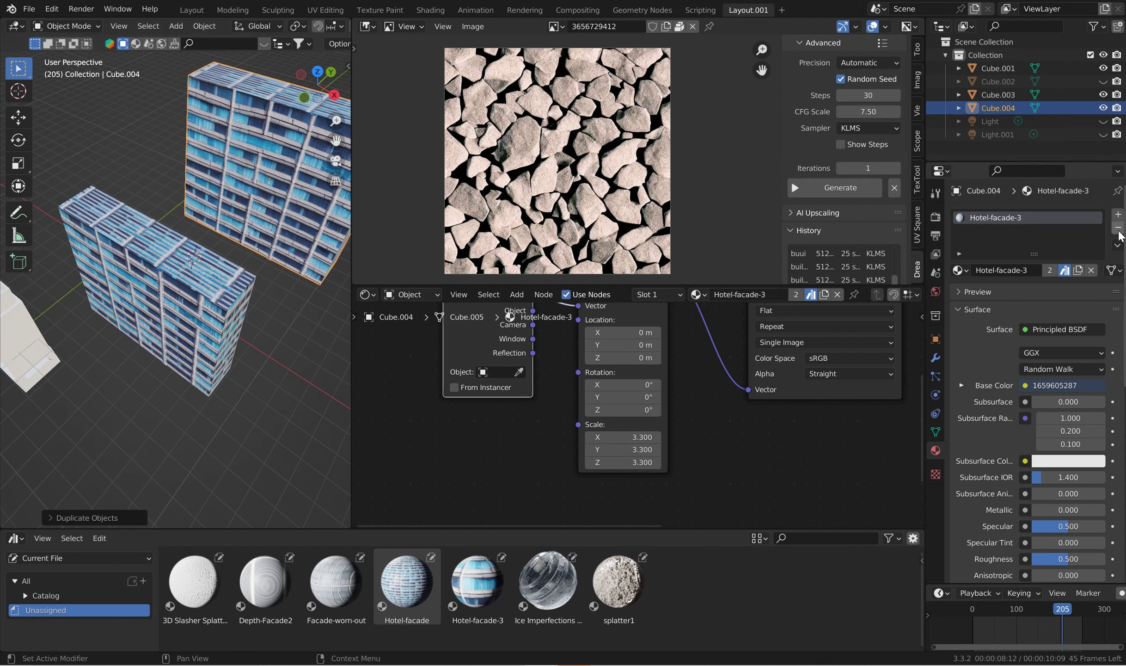
left_click(1118, 227)
left_click_drag(479, 583, 277, 139)
key("Delete")
- Add a second material slot with a new material to the original building block in Edit Mode
right_click(199, 287)
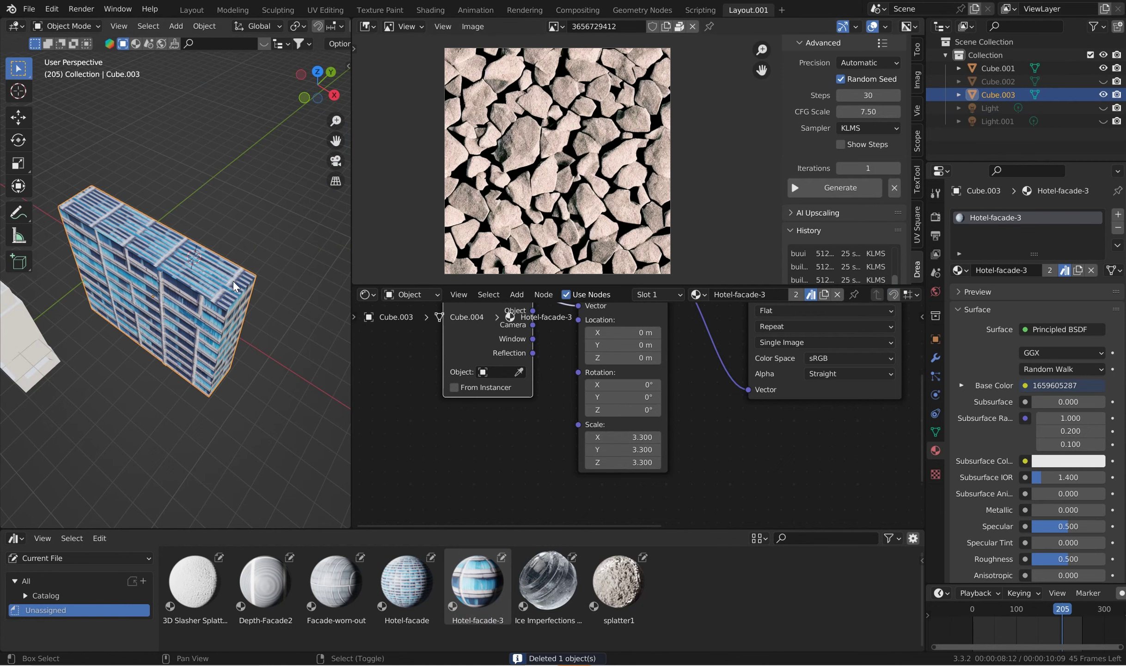
middle_click_drag(231, 278, 288, 302, "shift")
scroll(266, 302, "up", 4)
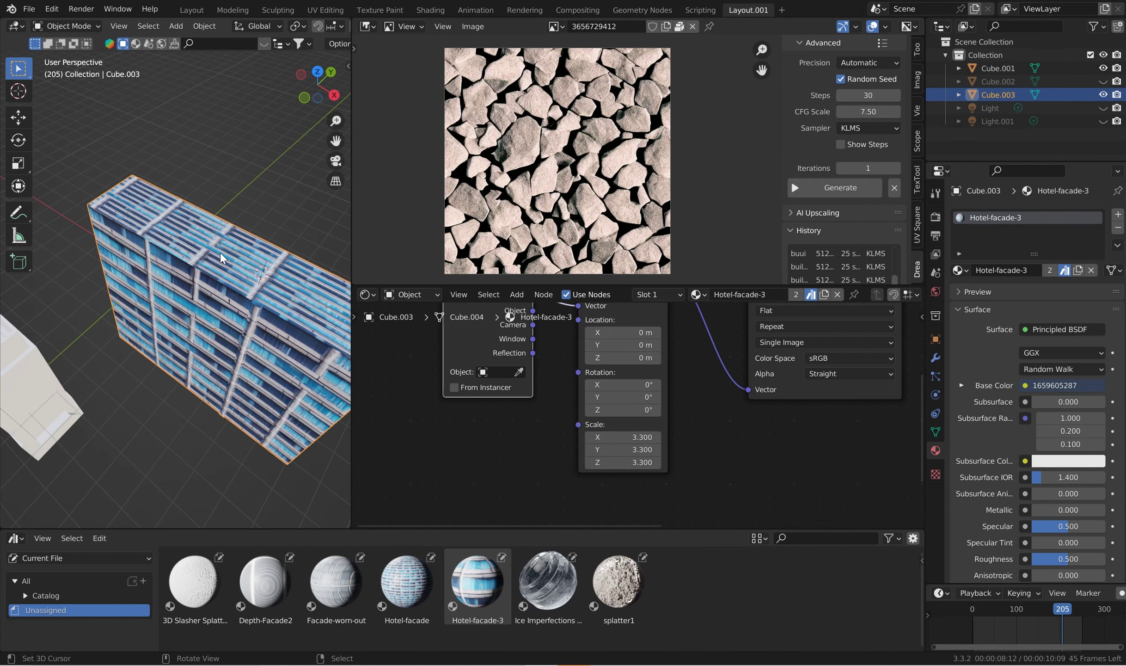
key("Tab")
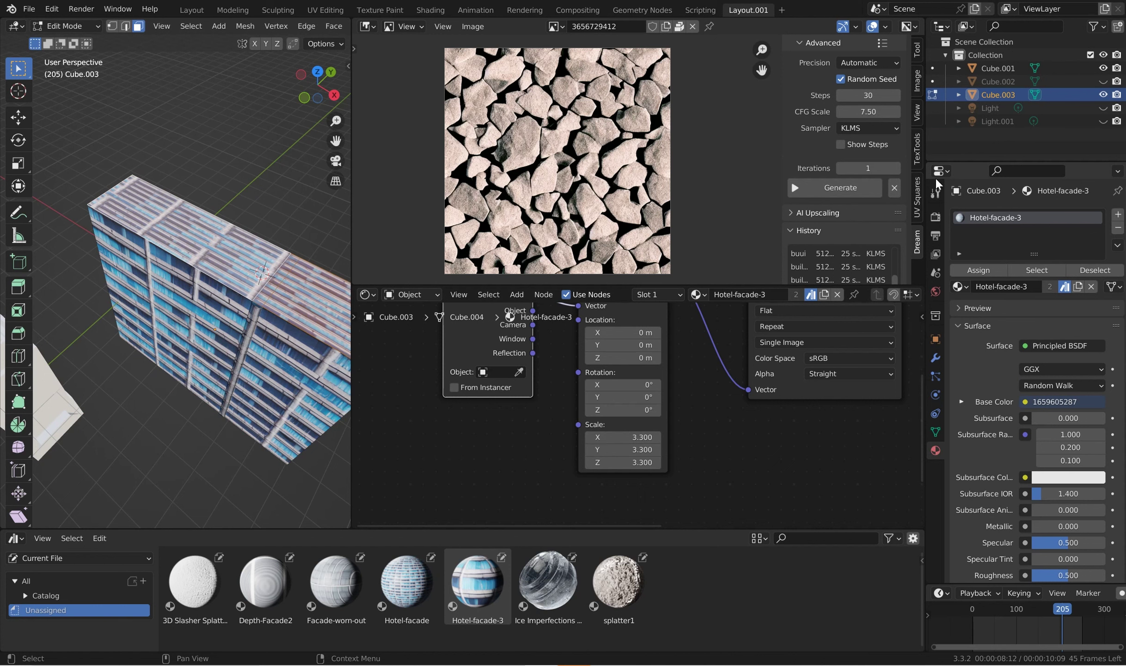
left_click(1118, 214)
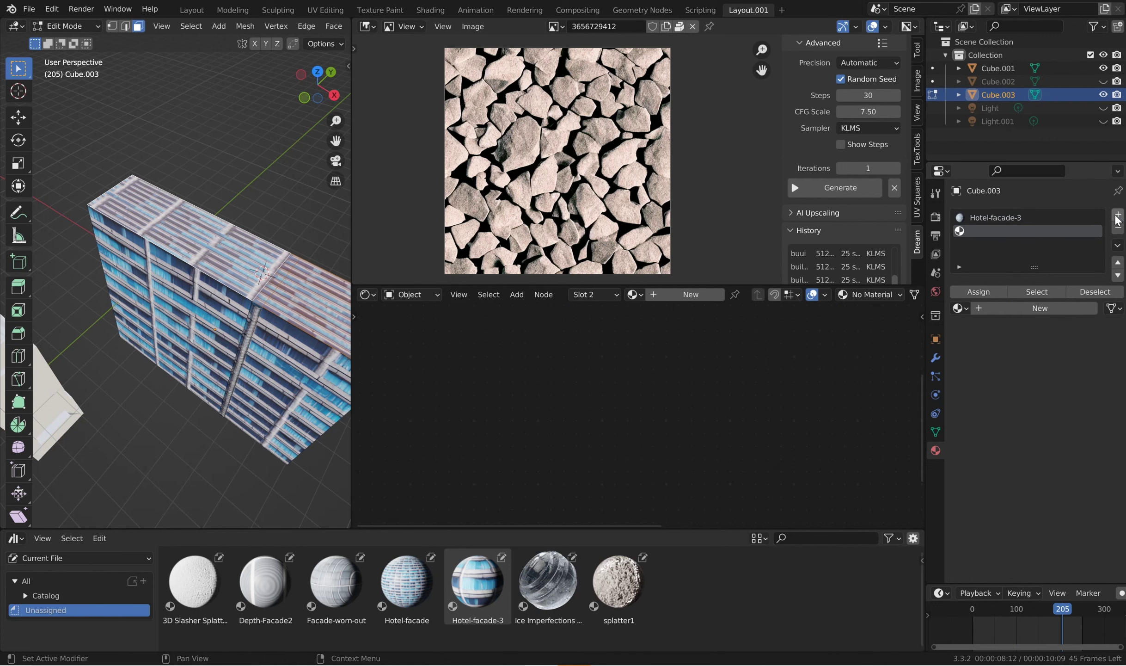
left_click(1029, 309)
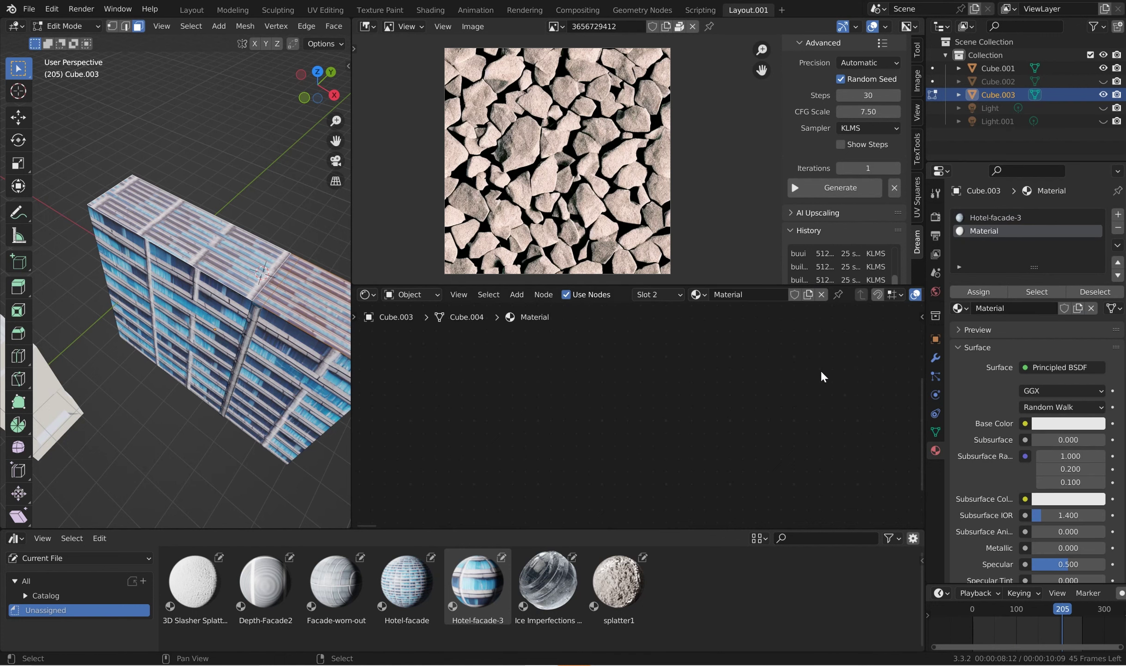
- Add an Image Texture node to the new material and feed it into the Principled BSDF's Base Color
scroll(819, 404, "up", 3)
left_click_drag(771, 426, 645, 368)
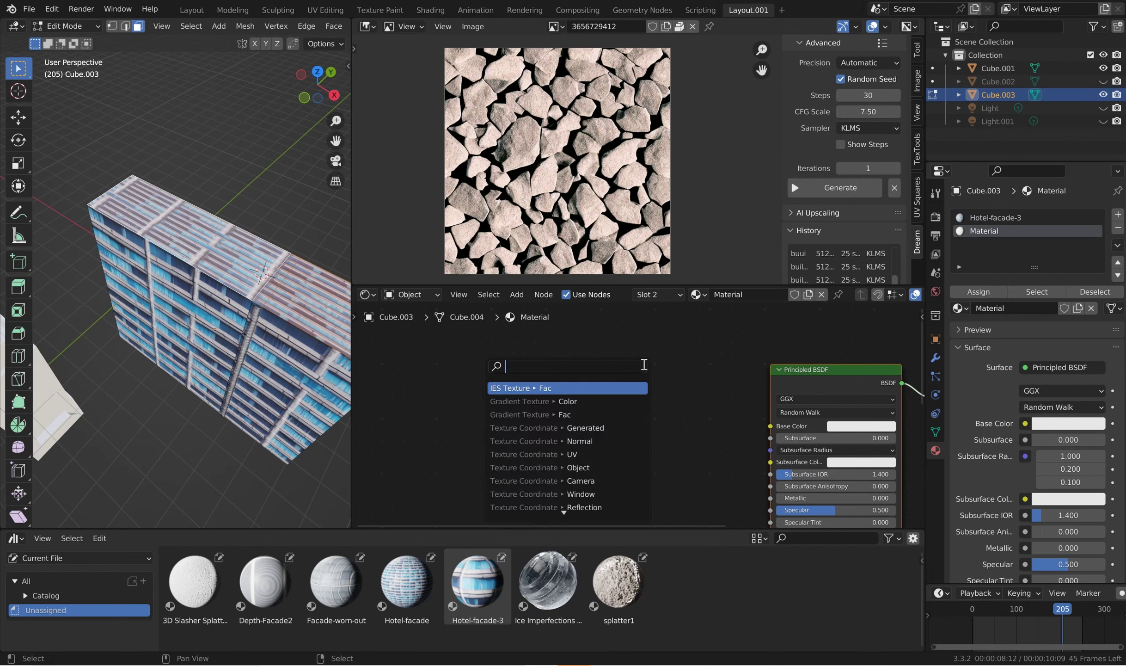
type("image")
key("Return")
left_click(620, 428)
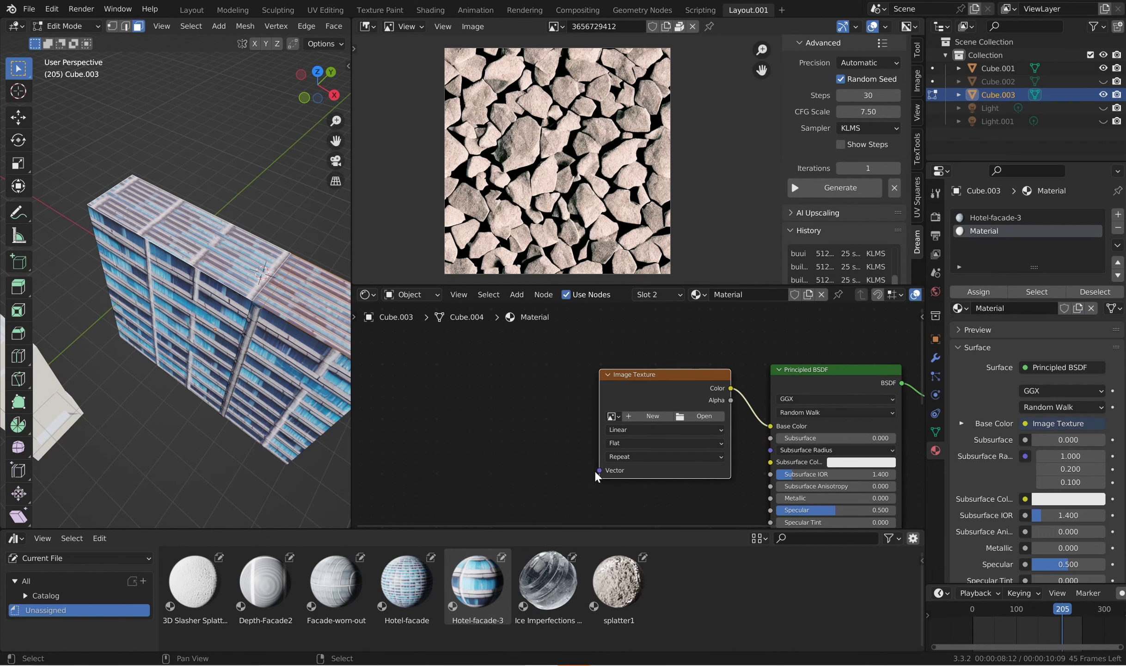
- Add a Mapping node ahead of the Image Texture and drive it with a Texture Coordinate node's Generated output
left_click_drag(600, 470, 420, 385)
type("mapp")
key("Return")
left_click(576, 377)
type("coo")
key("Return")
left_click(445, 382)
left_click(647, 416)
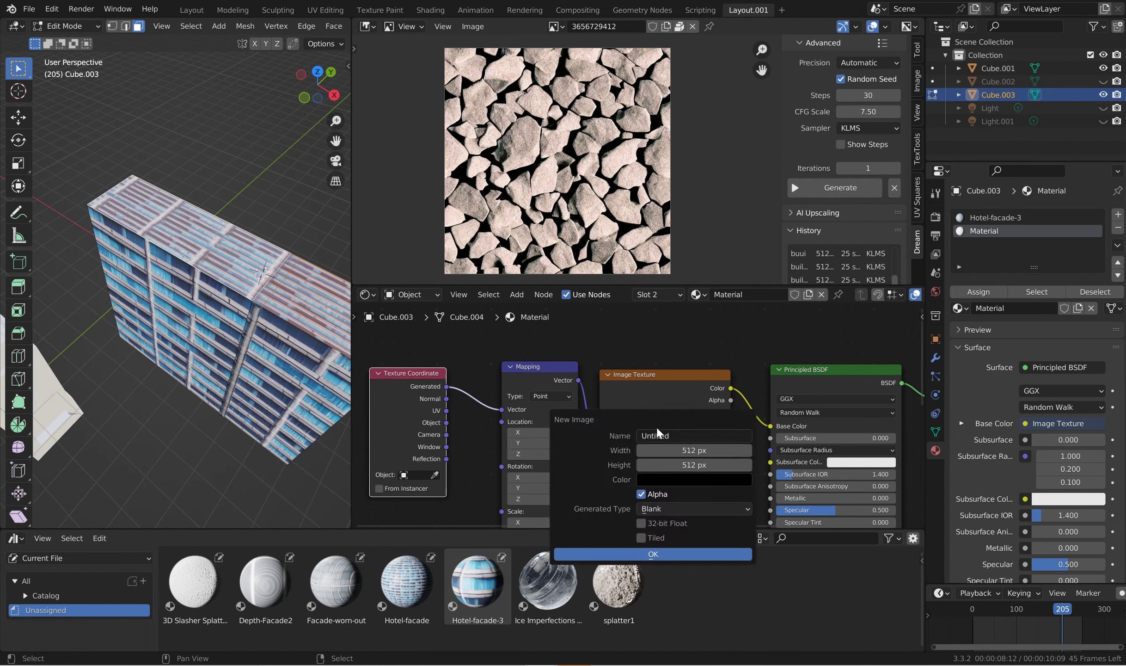
left_click(654, 555)
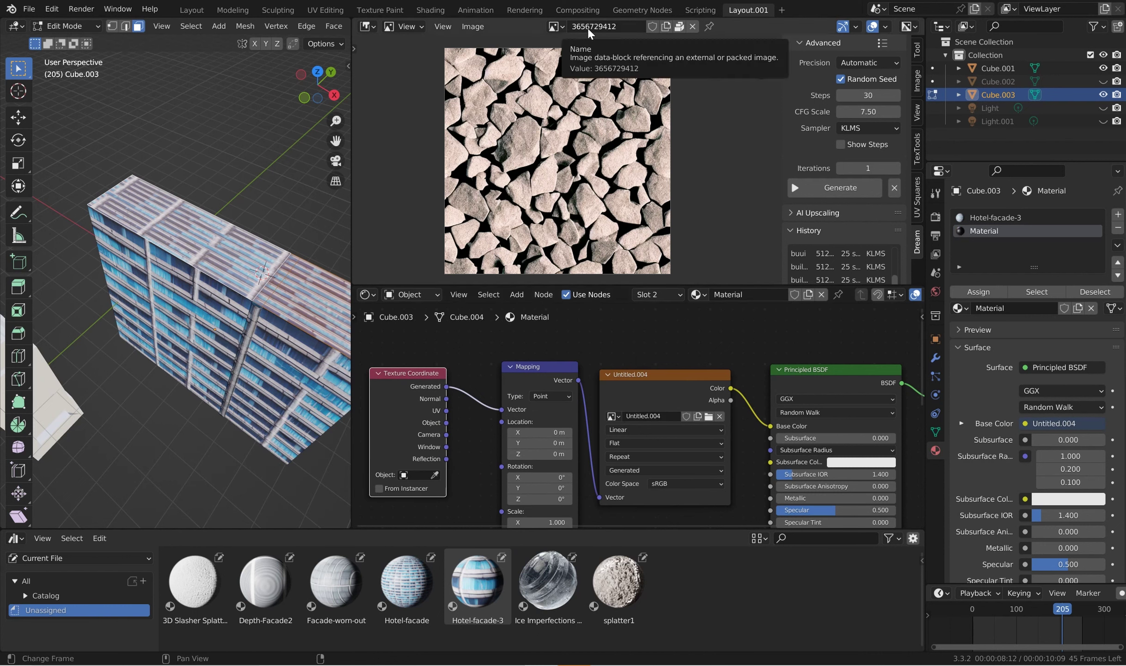
left_click(618, 417)
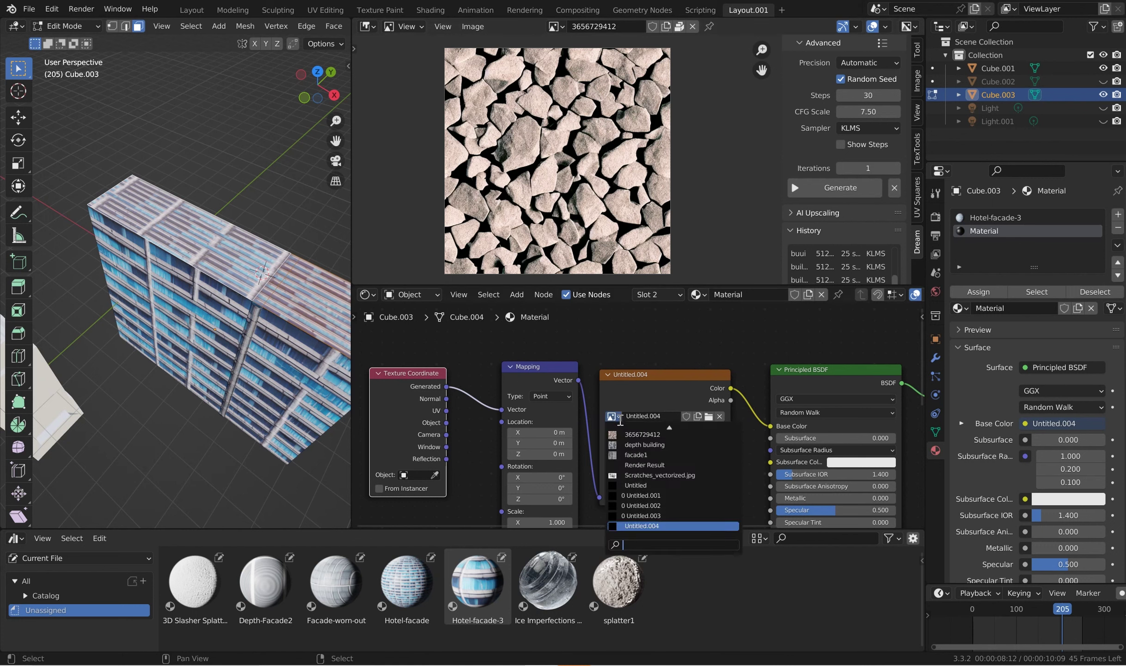
left_click(642, 434)
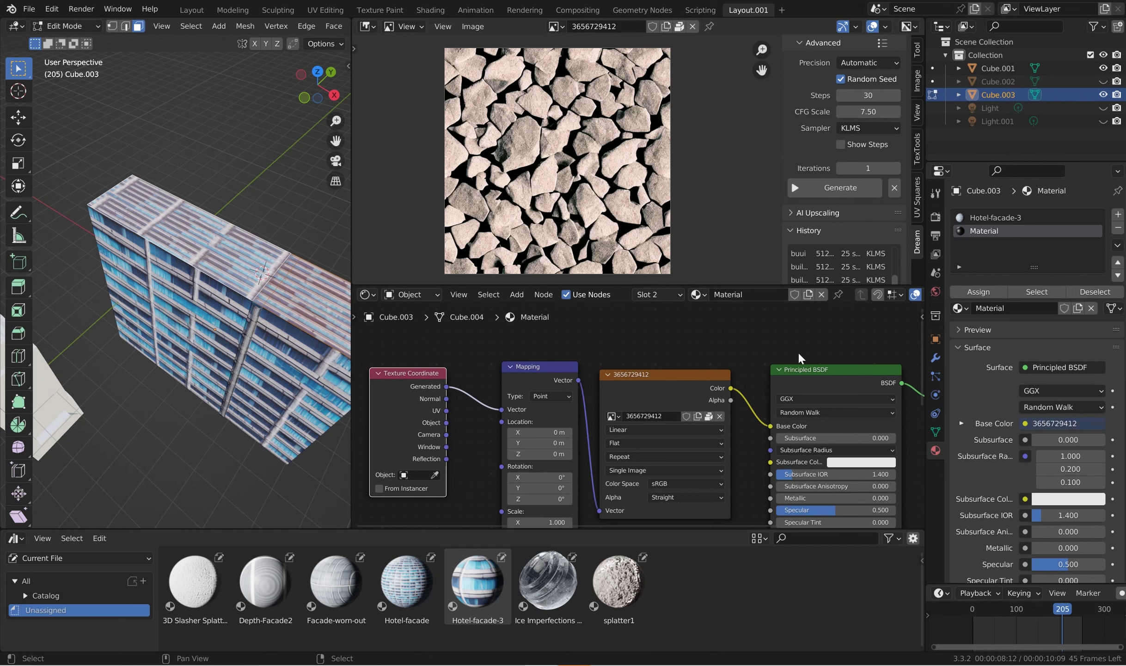
left_click(974, 292)
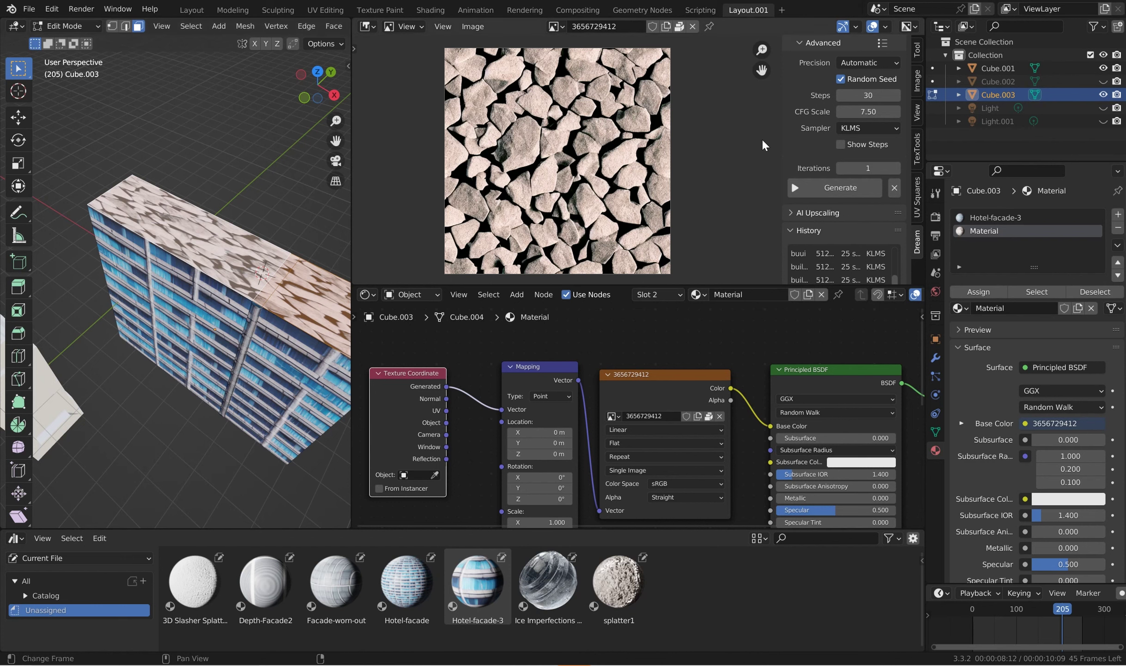
- Rename the new roof material as Roof-gravel
double_click(992, 233)
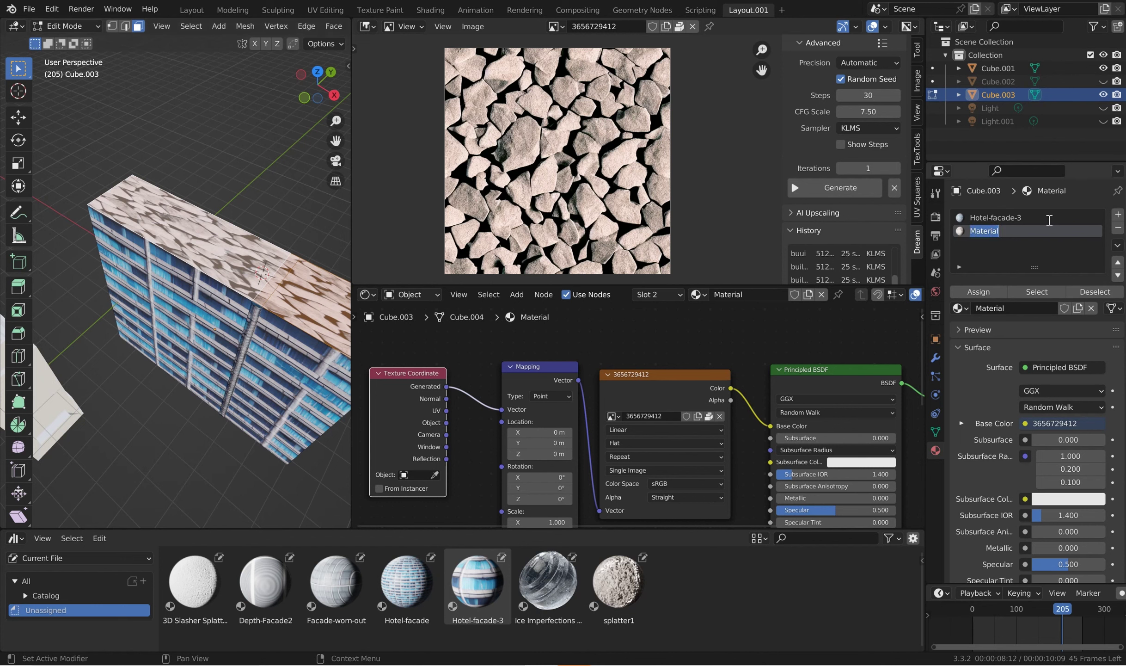
type("G")
key("BackSpace")
type("Roof-gravel")
key("Return")
- Mark the Roof-gravel material as an asset and enlarge the Asset Browser area
middle_click_drag(185, 324, 231, 319)
scroll(638, 416, "up", 2)
right_click(976, 227)
left_click(946, 226)
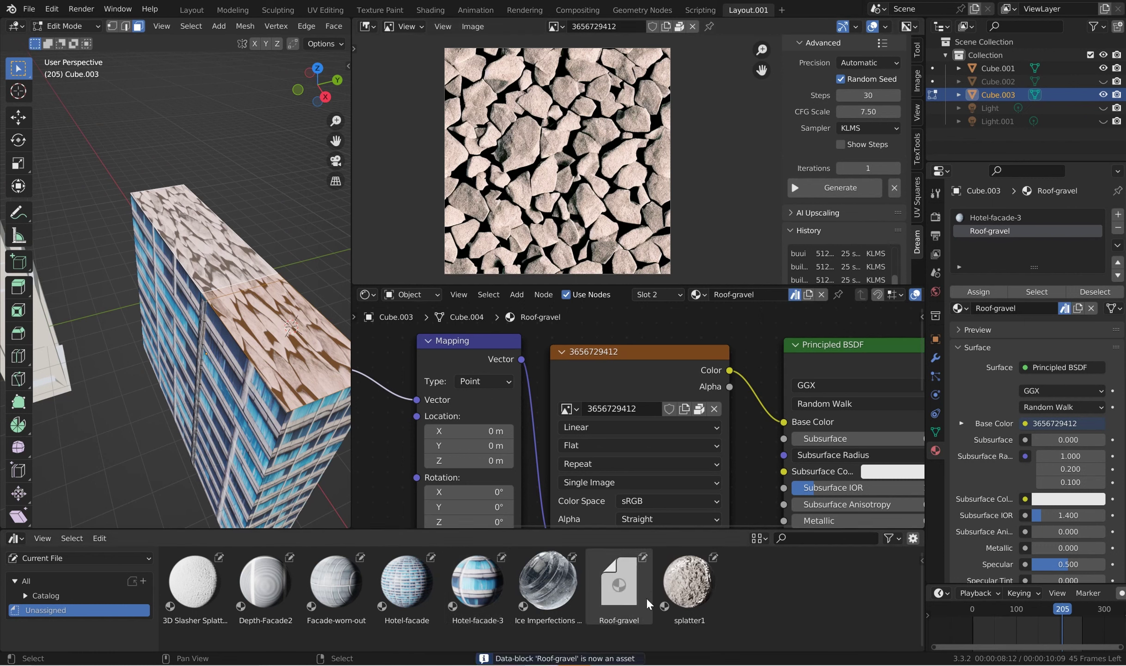
left_click_drag(454, 530, 443, 465)
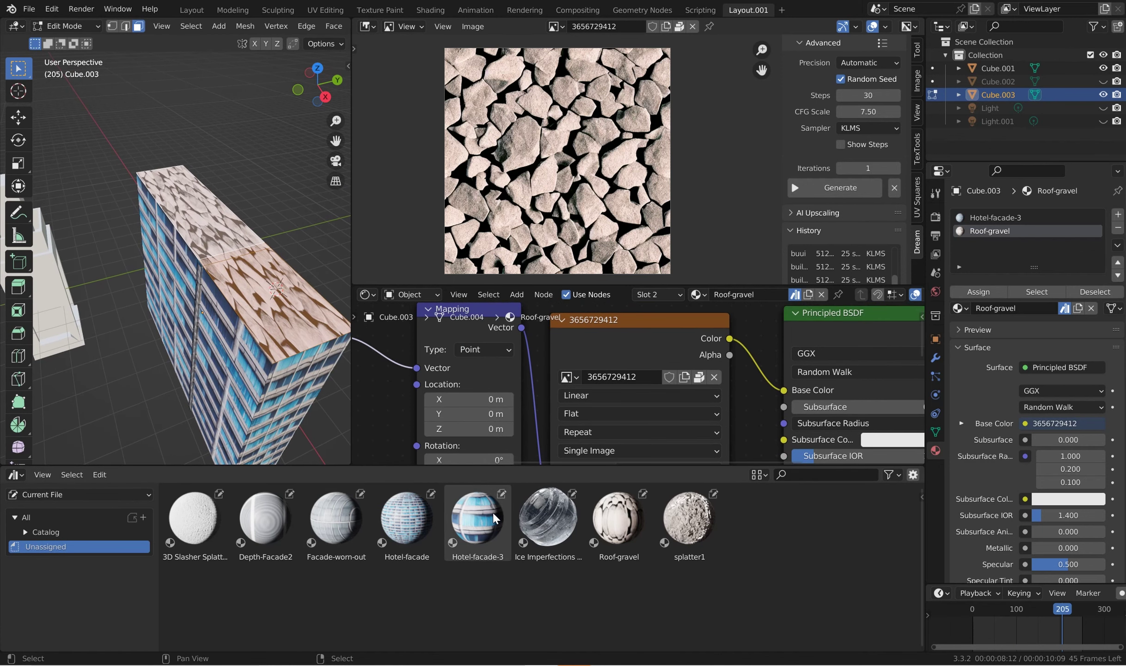
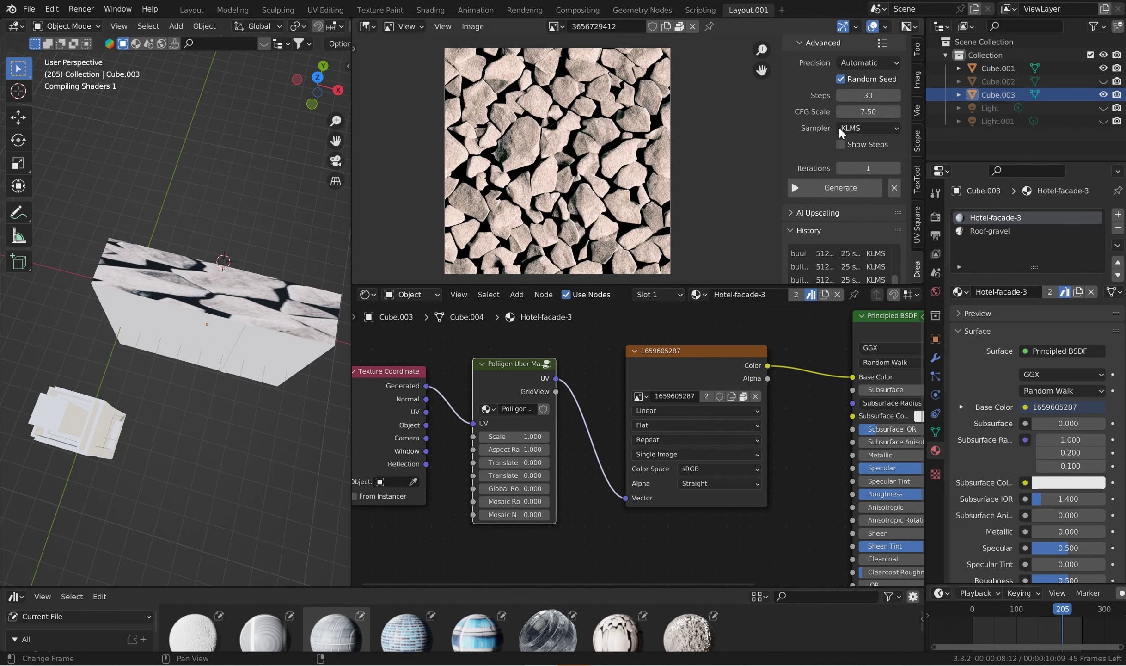
- Add the Poliigon Uber Mapping group to Roof-gravel and wire it between the Generated coordinates and the gravel image's Vector input
left_click(989, 231)
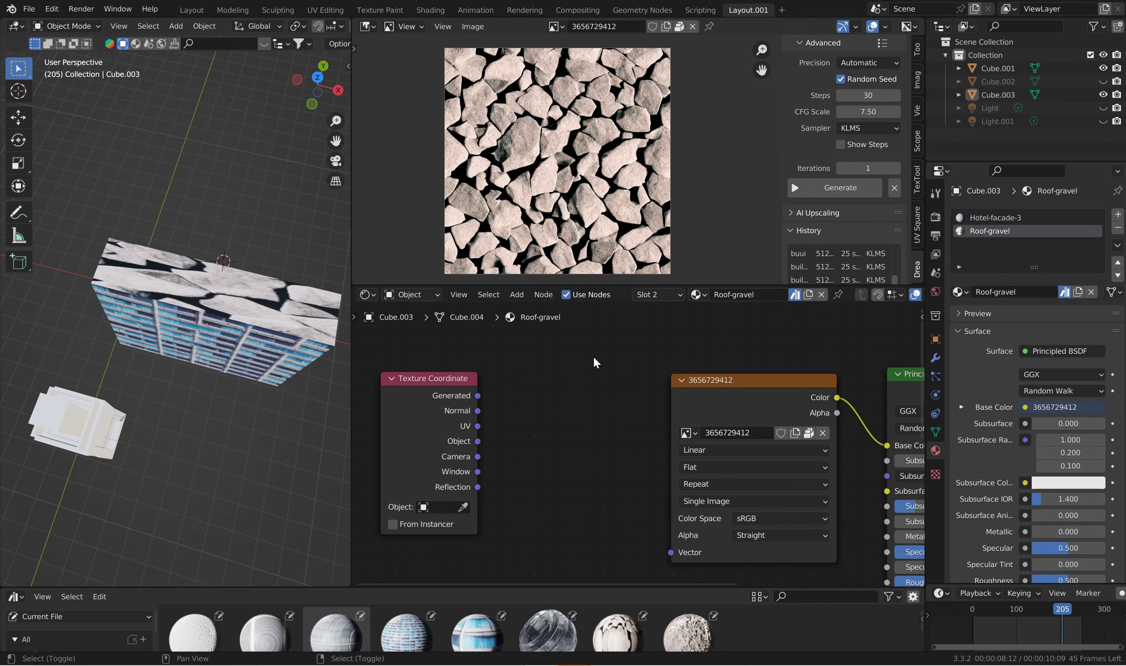
key("shift+a")
mouse_move(593, 358)
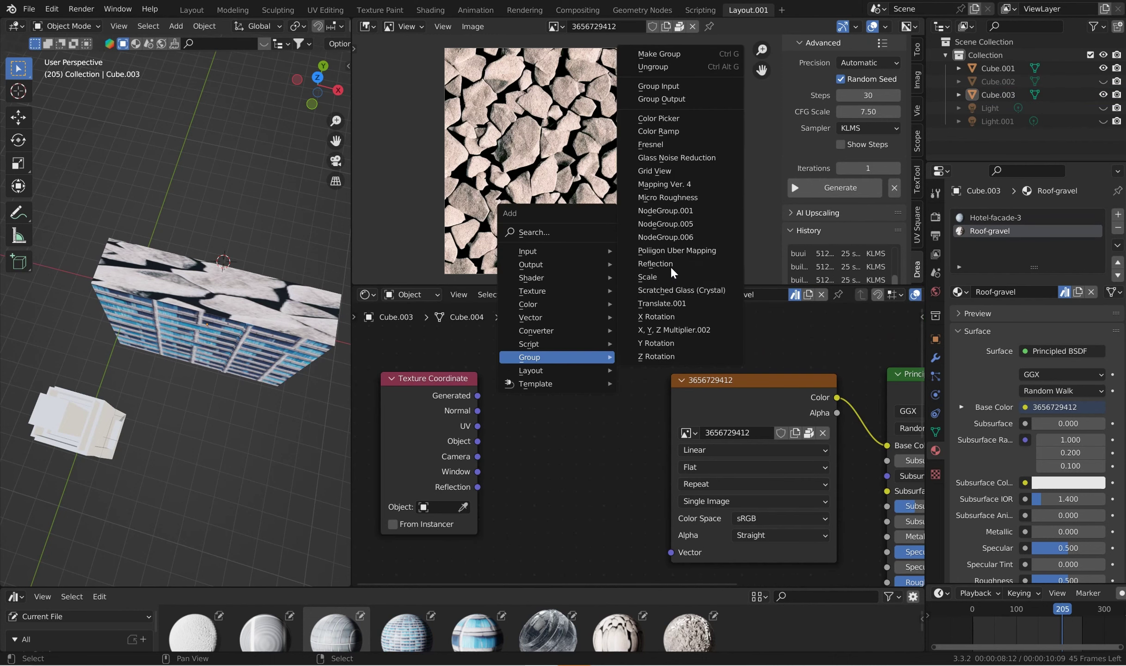
left_click(673, 250)
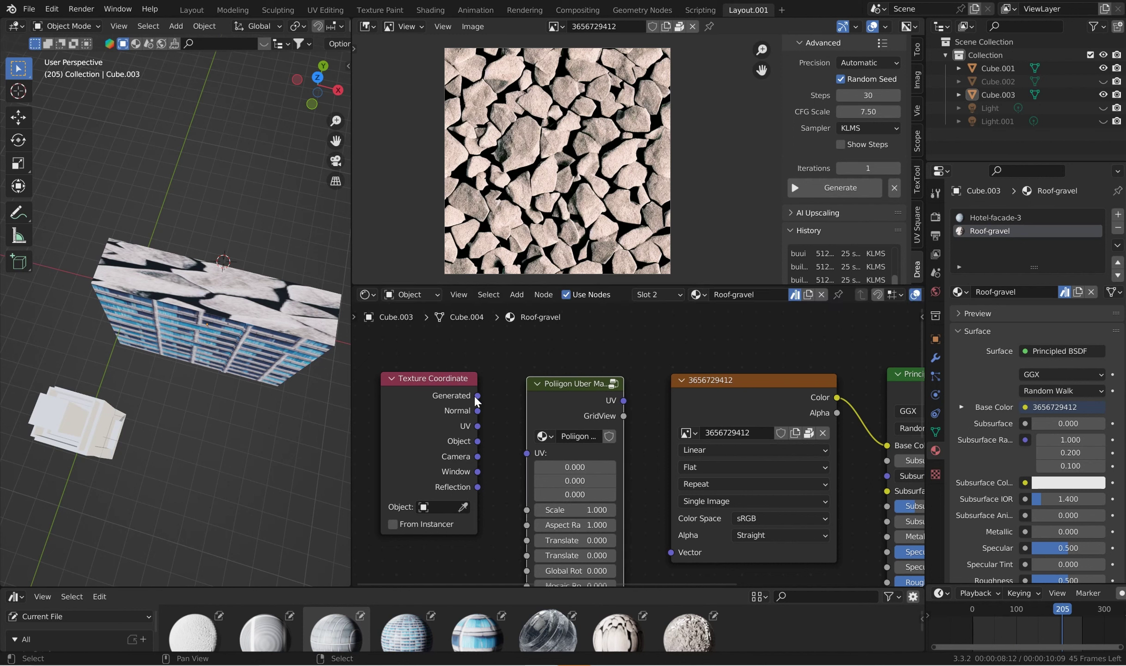
left_click_drag(477, 396, 528, 453)
middle_click_drag(606, 464, 546, 421)
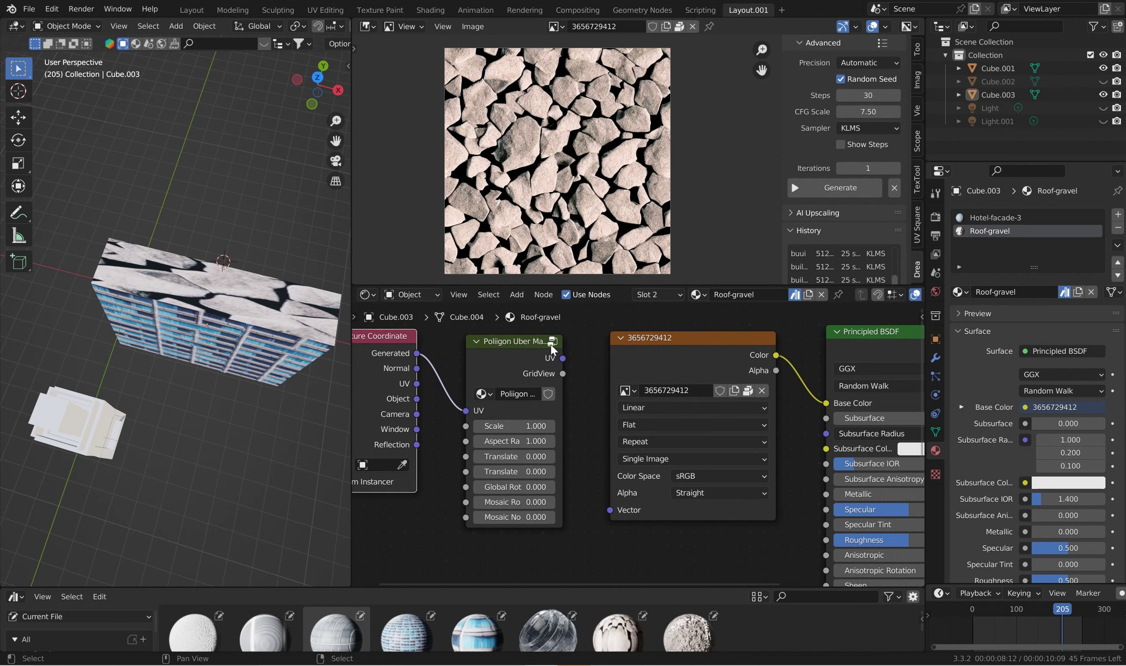
left_click_drag(563, 358, 610, 510)
middle_click_drag(597, 428, 570, 433)
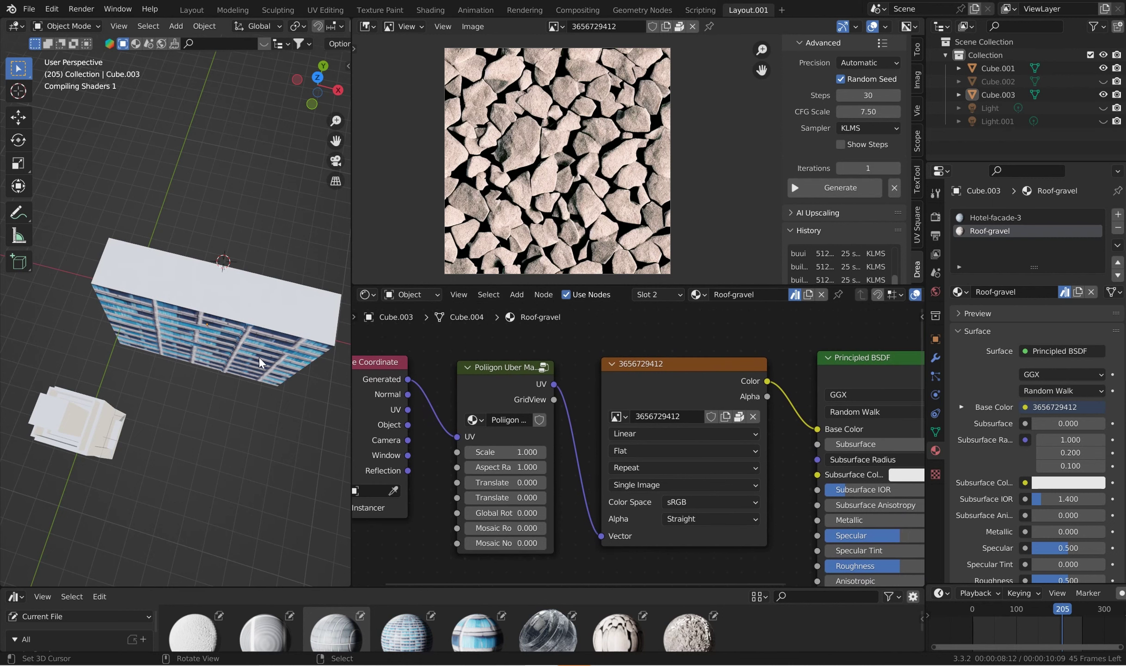
middle_click_drag(445, 418, 461, 394)
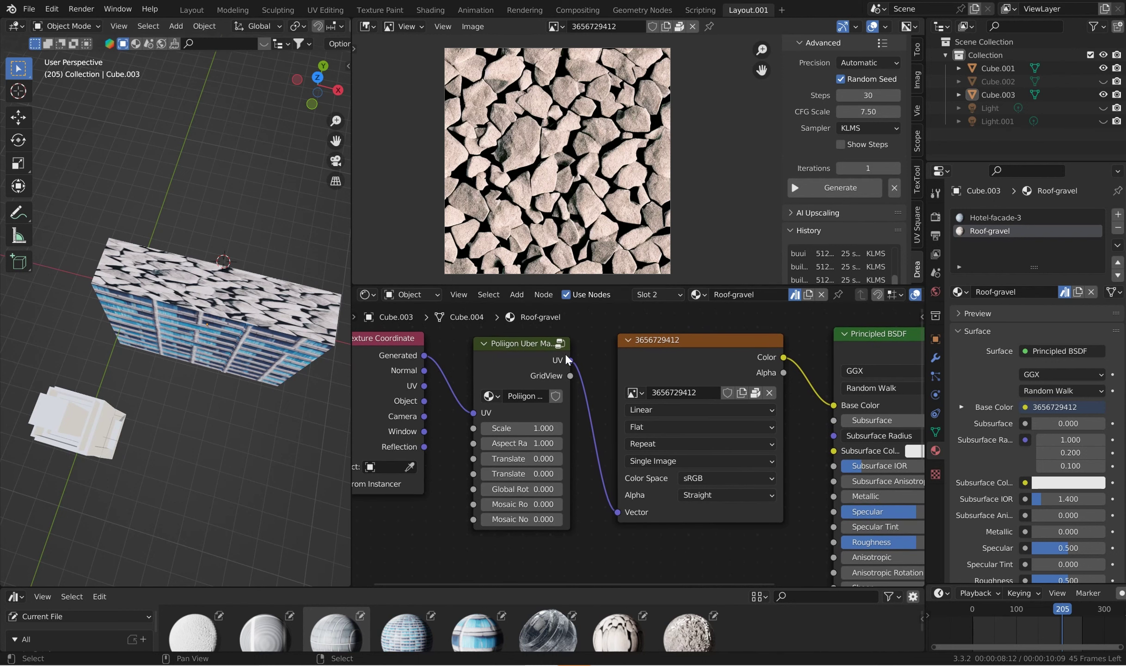
- Set the Poliigon mapping scale of Roof-gravel to 30 and check the gravel tiling on the roof up close
left_click(508, 428)
type("30")
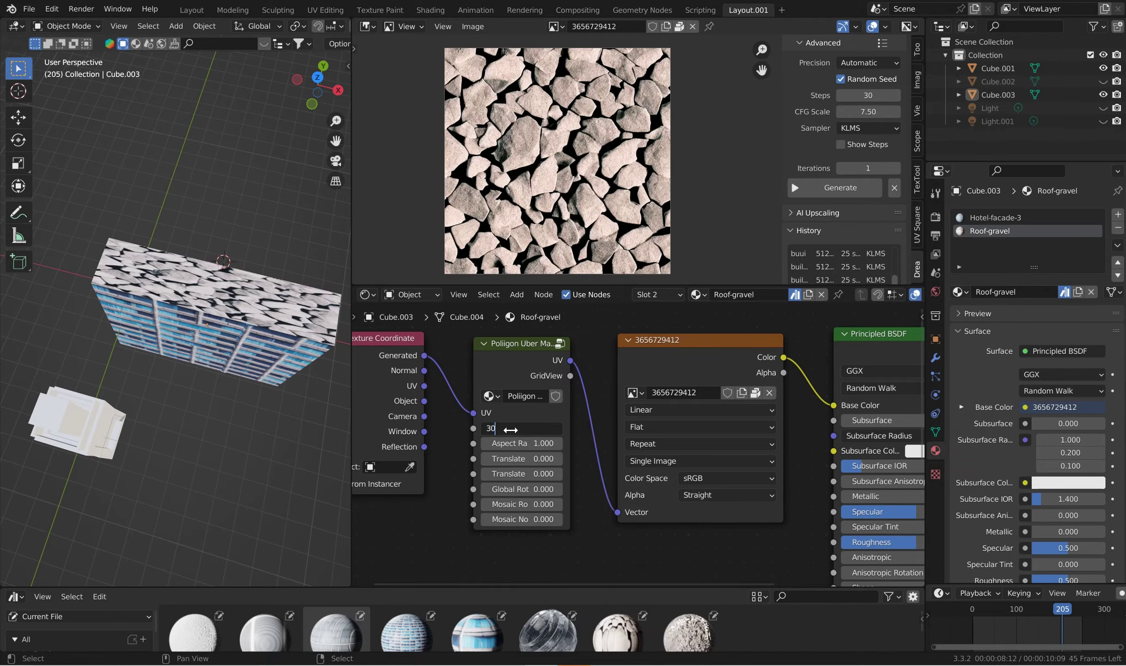
key("Return")
scroll(278, 323, "up", 5)
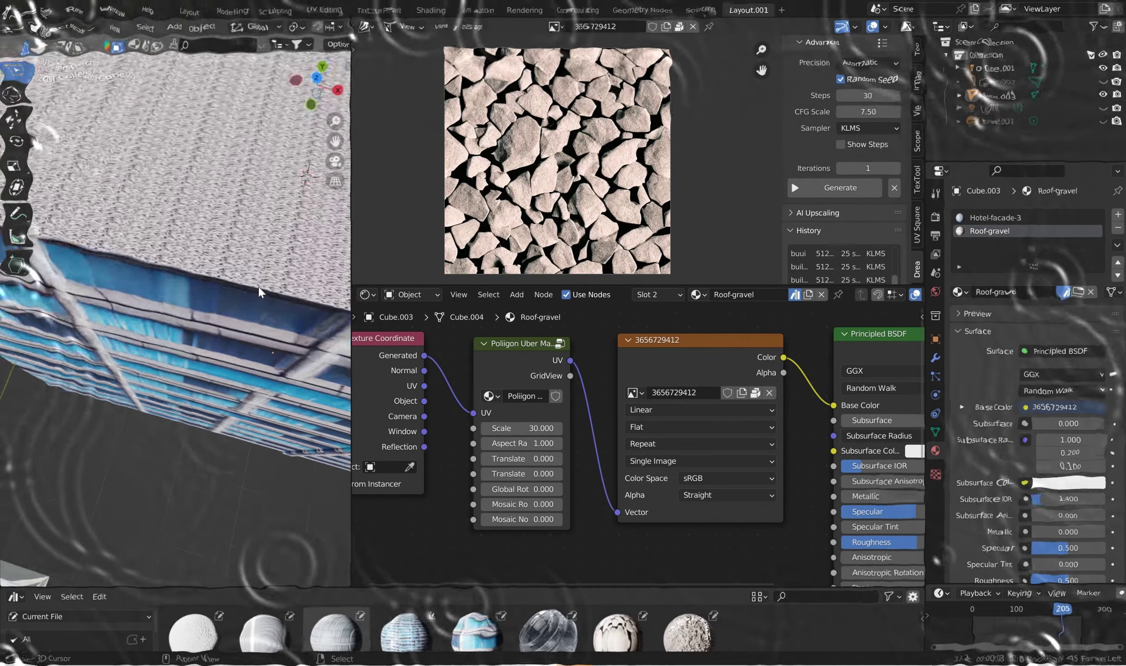
scroll(258, 296, "up", 5)
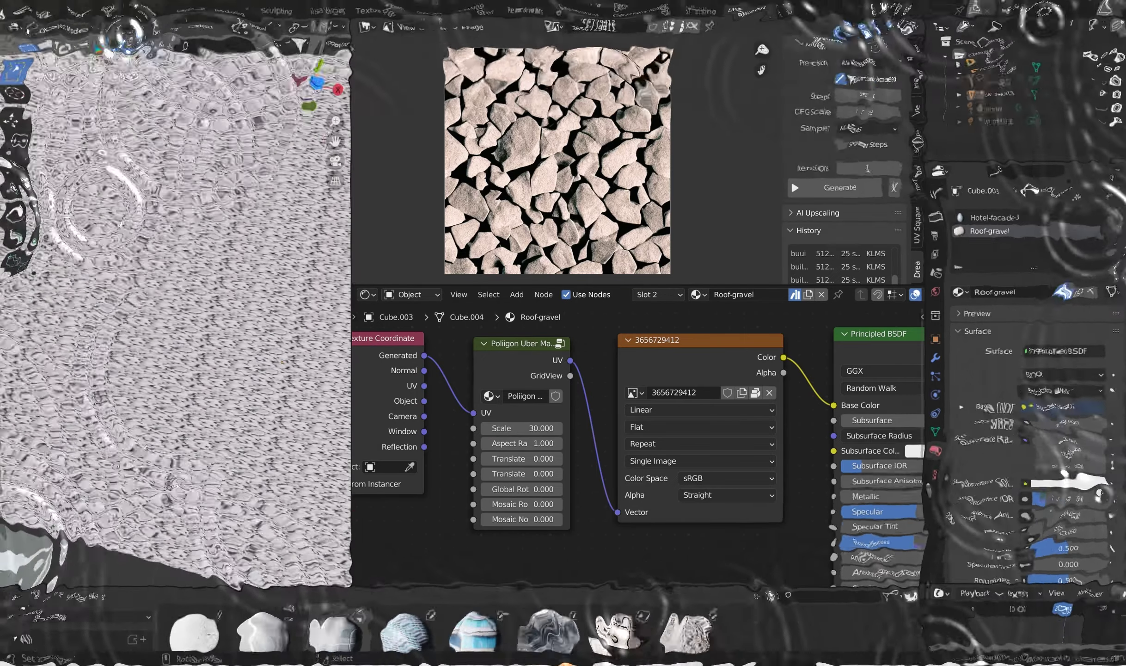
scroll(250, 430, "down", 2)
scroll(227, 366, "up", 2)
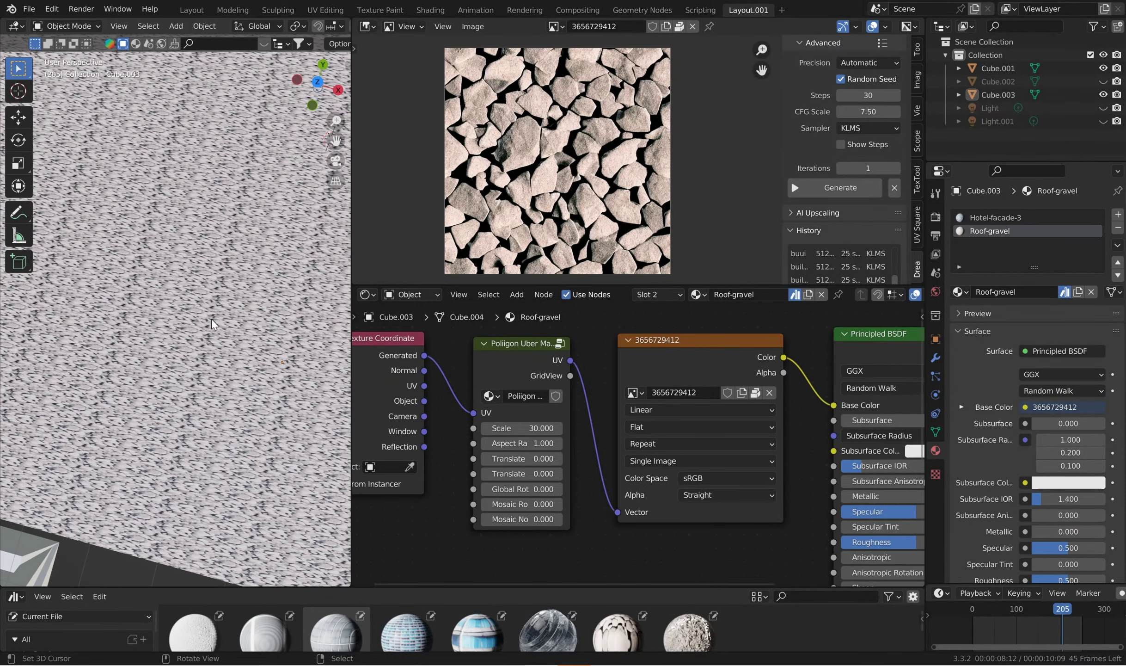
- Set both the Mosaic Rotation and Mosaic Noise of the Poliigon mapping node to 1
left_click_drag(514, 504, 560, 504)
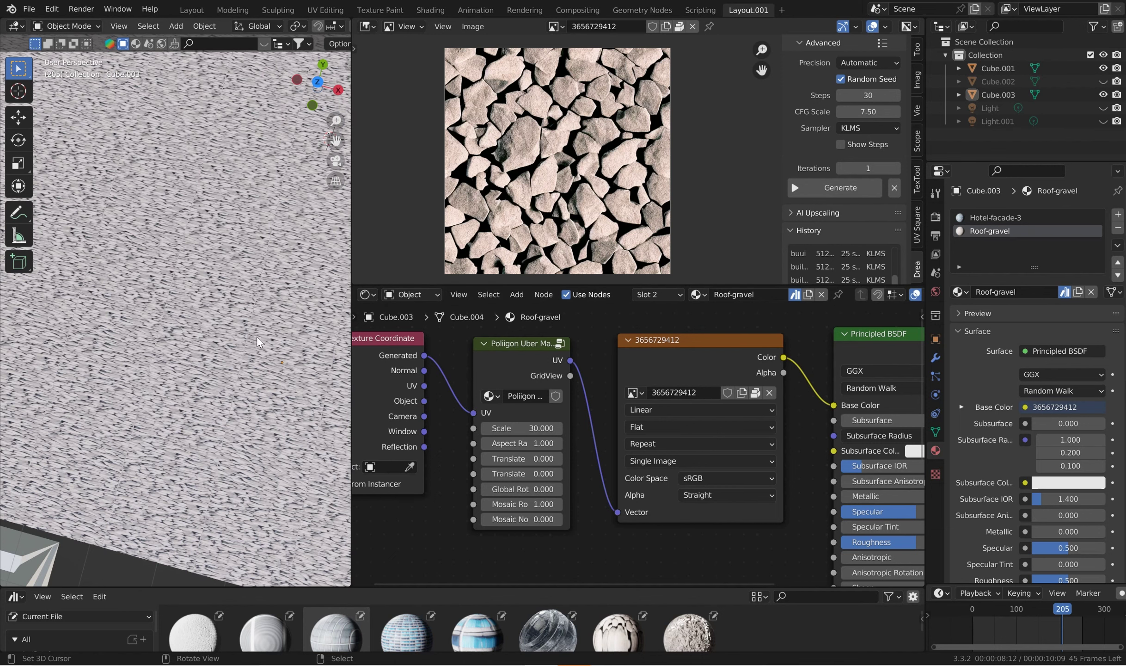
middle_click_drag(256, 337, 441, 486)
left_click(559, 519)
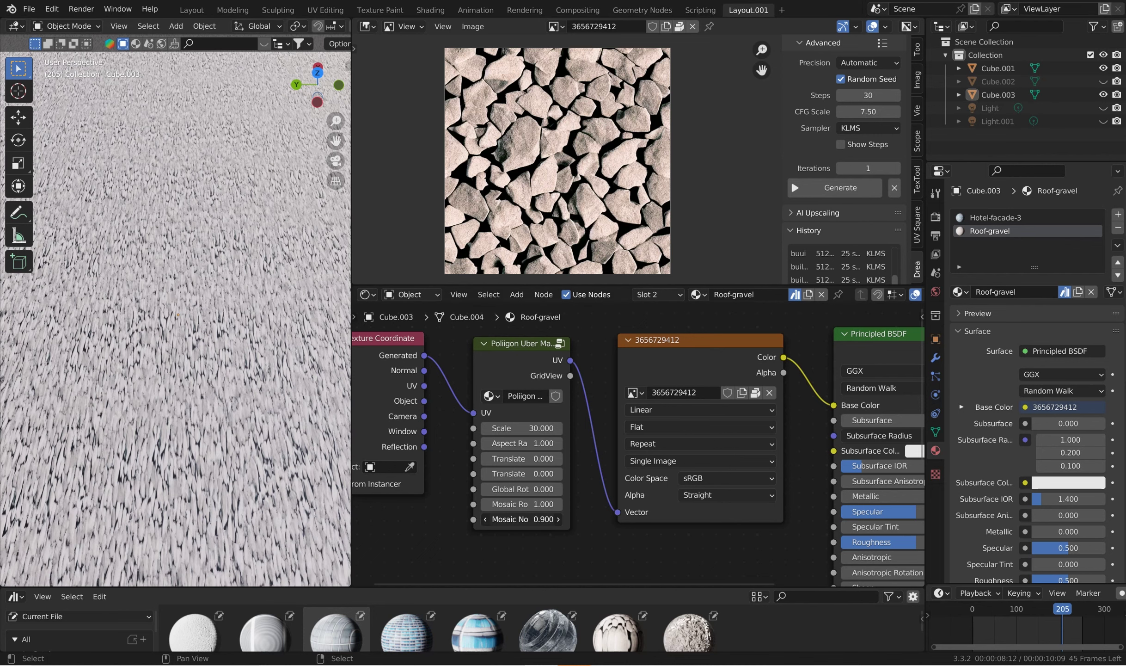
- Set the Poliigon mapping scale of Roof-gravel to 13.7 and check the stones' size against the facade
middle_click_drag(229, 472, 120, 250)
left_click_drag(532, 428, 478, 427)
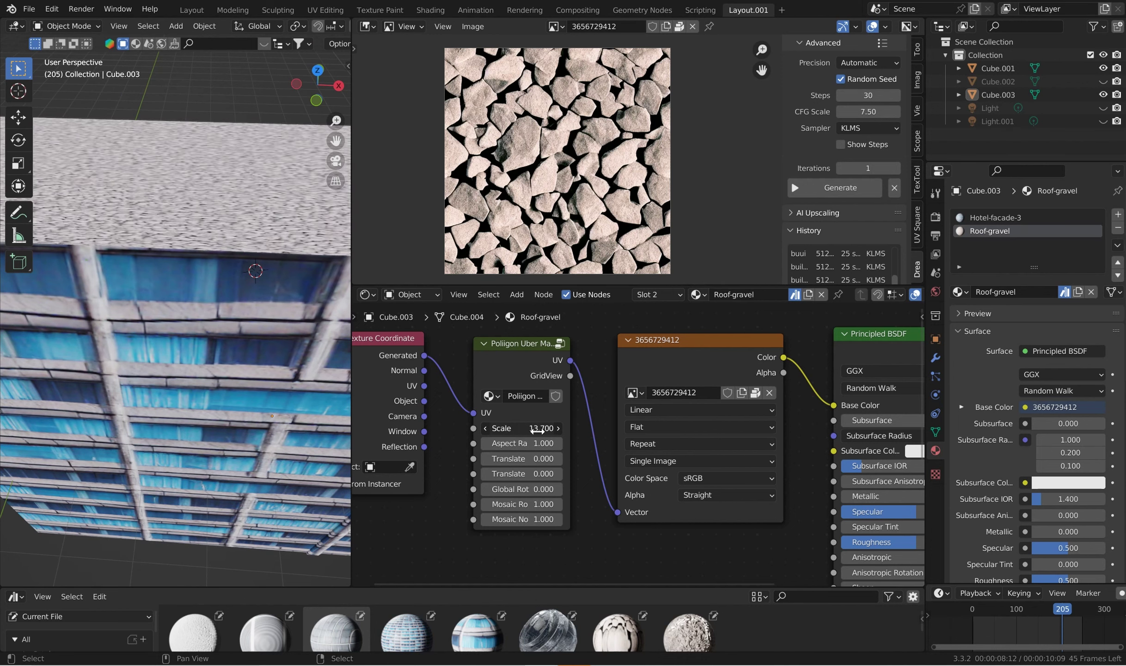
middle_click_drag(217, 259, 198, 238)
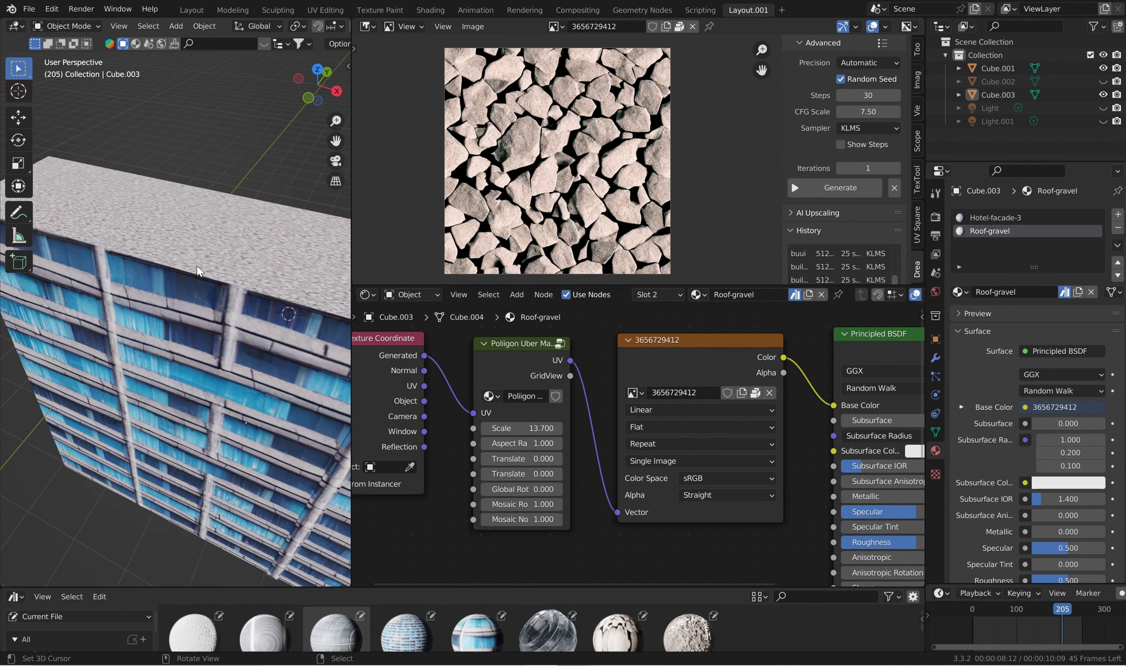
- Enter Edit Mode on the hotel building and widen the 3D viewport
key("Tab")
left_click_drag(352, 259, 542, 268)
- Try to inset the currently selected roof faces of the hotel building
key("i")
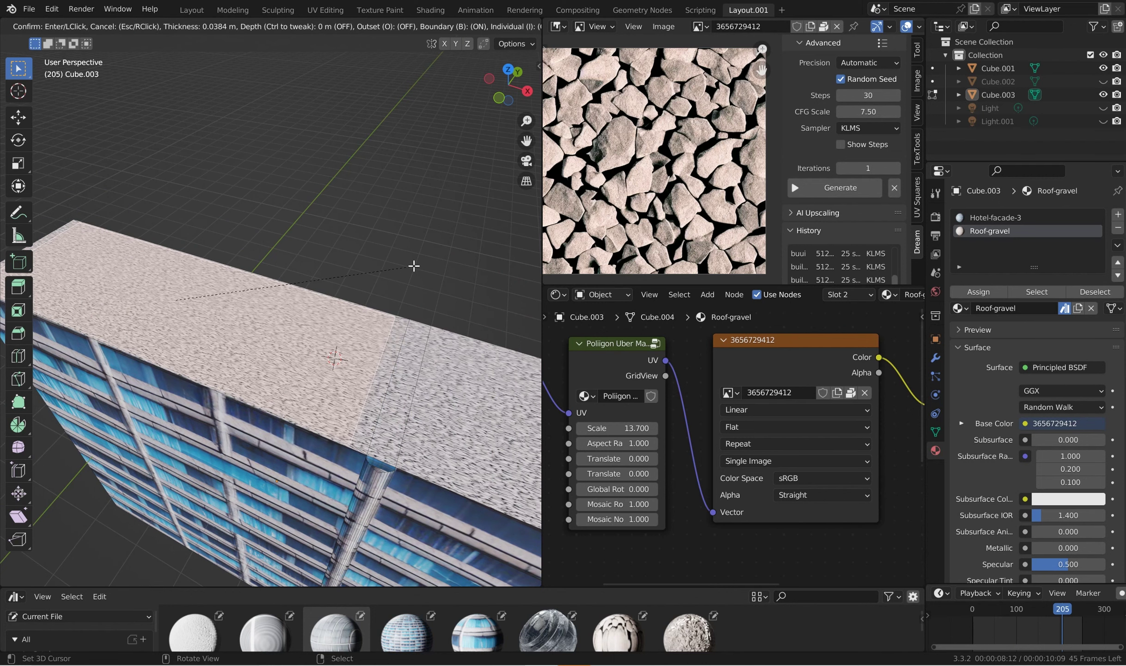
left_click(382, 281)
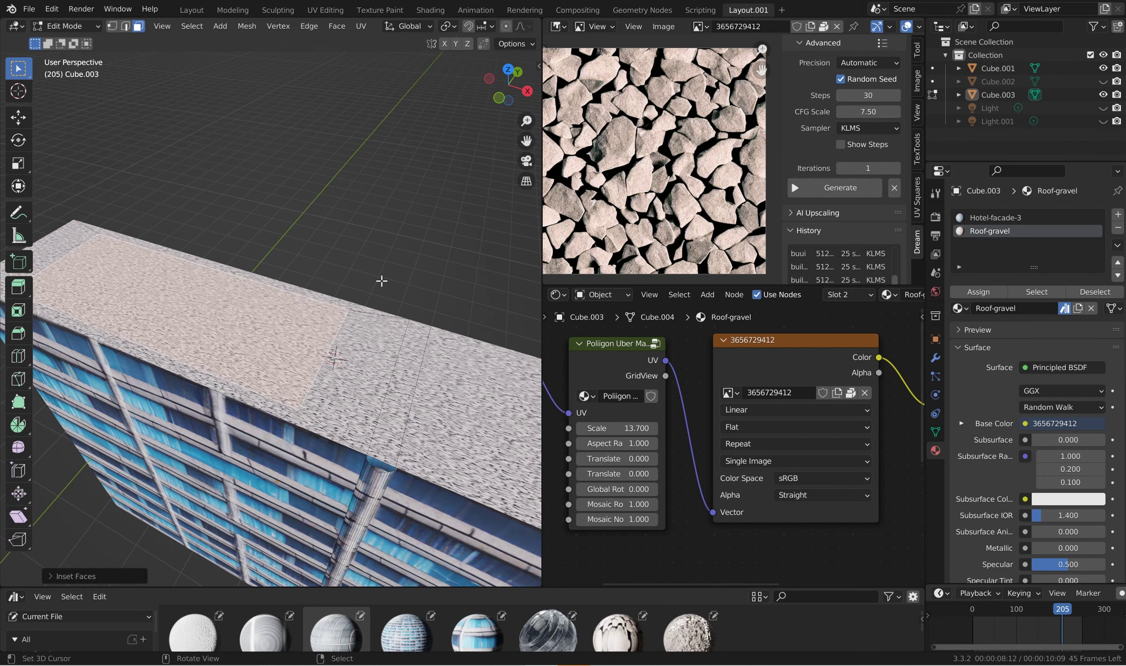
right_click(382, 280)
key("ctrl+z")
key("ctrl+z")
- Add the remaining roof face to the selection and inset the whole roof by a thin border
middle_click_drag(376, 331, 391, 307)
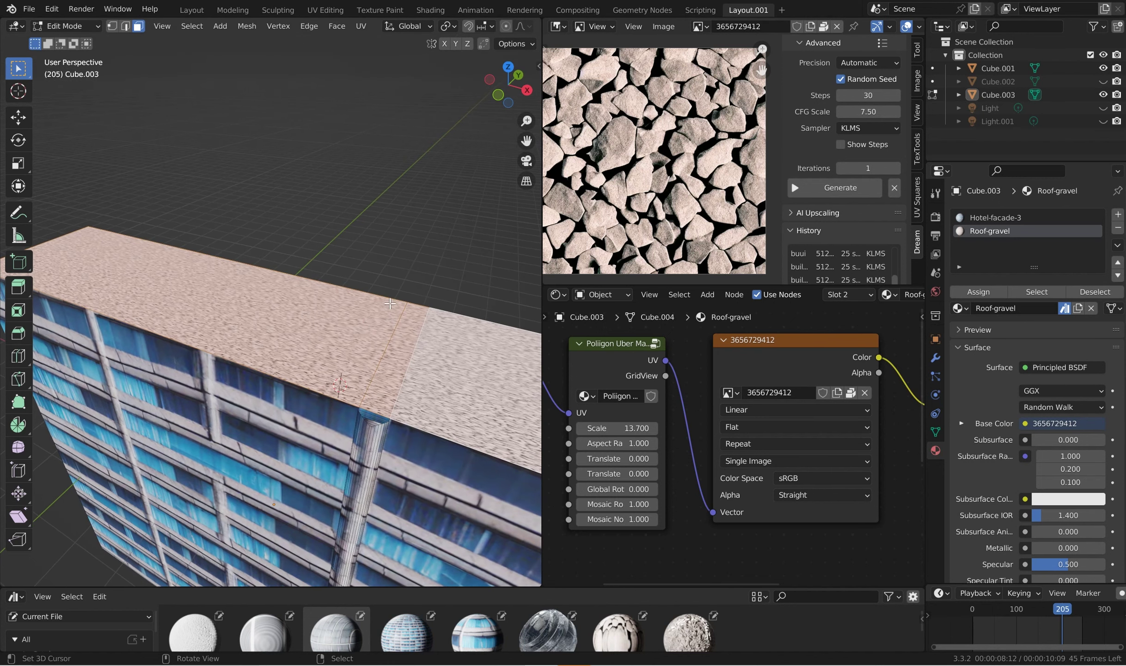
left_click(426, 368, "shift")
left_click(426, 369, "shift")
left_click(427, 368)
middle_click_drag(426, 368, 373, 319)
key("i")
left_click(449, 224)
- Extrude the inset roof face slightly downward to form a shallow parapet around the roof
key("e")
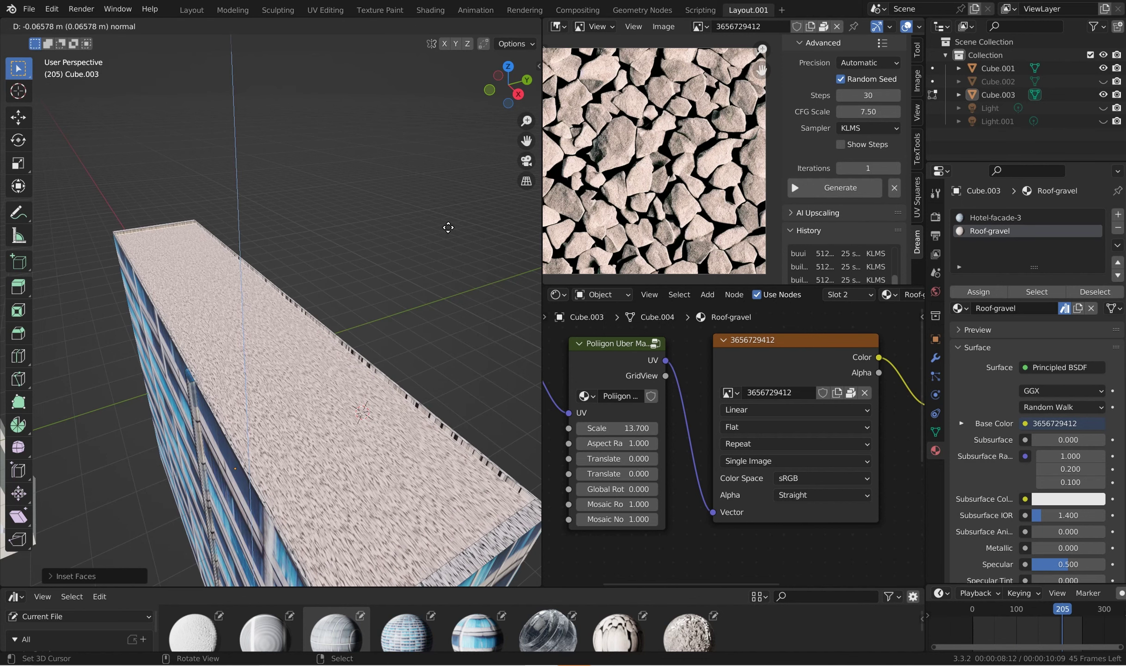
left_click(375, 254)
mouse_move(375, 254)
middle_mouse_down()
mouse_move(395, 294)
mouse_move(357, 254)
middle_mouse_up()
scroll(327, 228, "up", 4)
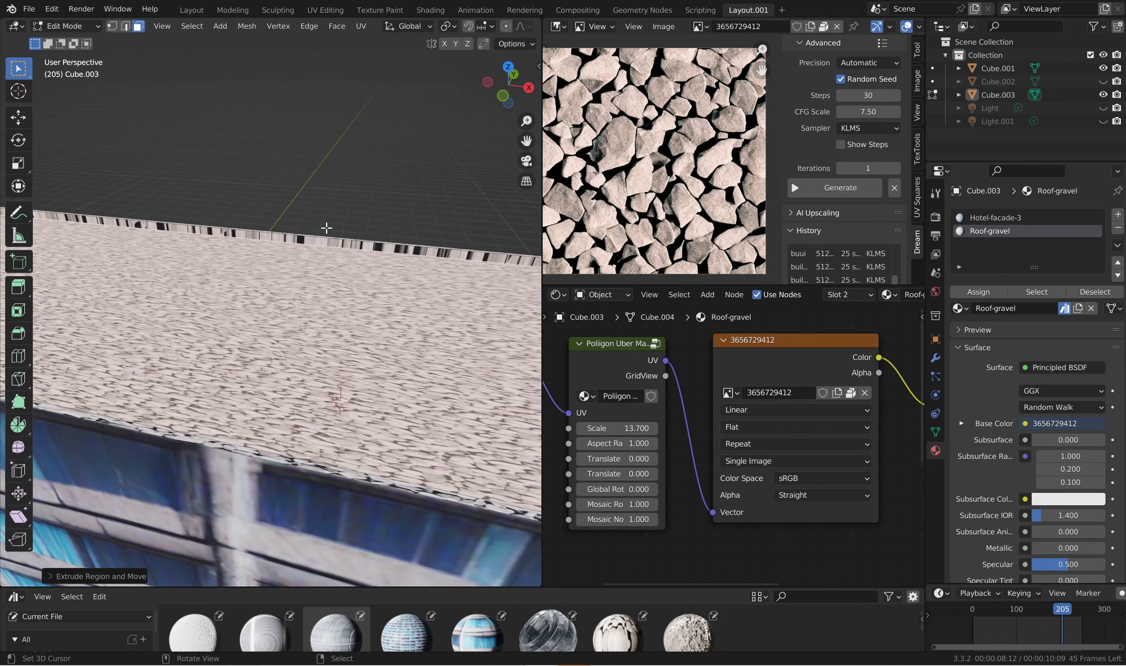
- Enlarge the Asset Browser area to show the complete material previews and their names
middle_click_drag(287, 462, 330, 456)
scroll(330, 456, "down", 8)
left_click_drag(416, 587, 416, 483)
- Try to lower the building's bottom face along the global Z axis
middle_click_drag(330, 370, 351, 241)
left_click(301, 319)
key("e")
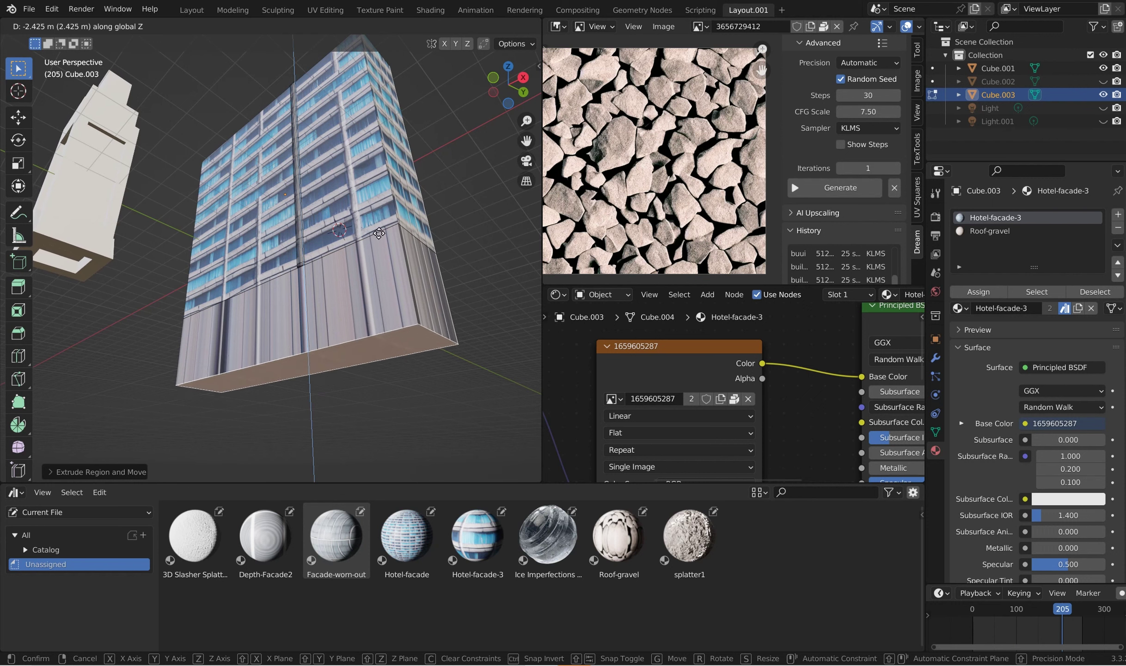
left_click(377, 201)
middle_click_drag(377, 201, 391, 256)
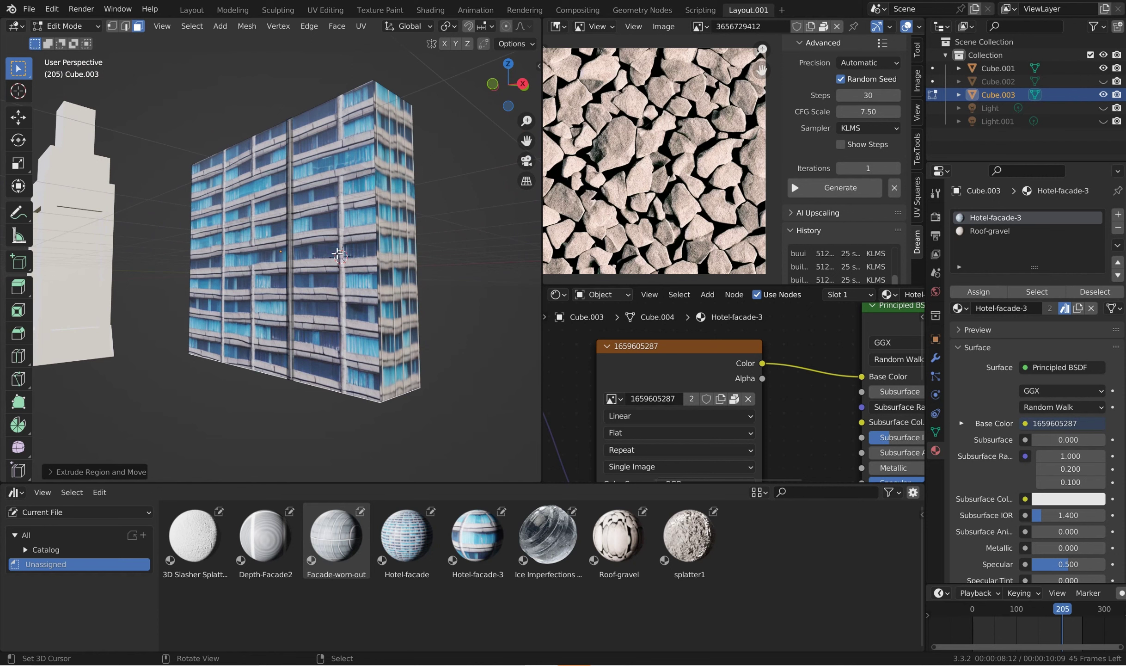
- Select the building's whole mesh and enable Correct Face Attributes for transforms
key("Tab")
key("Tab")
key("a")
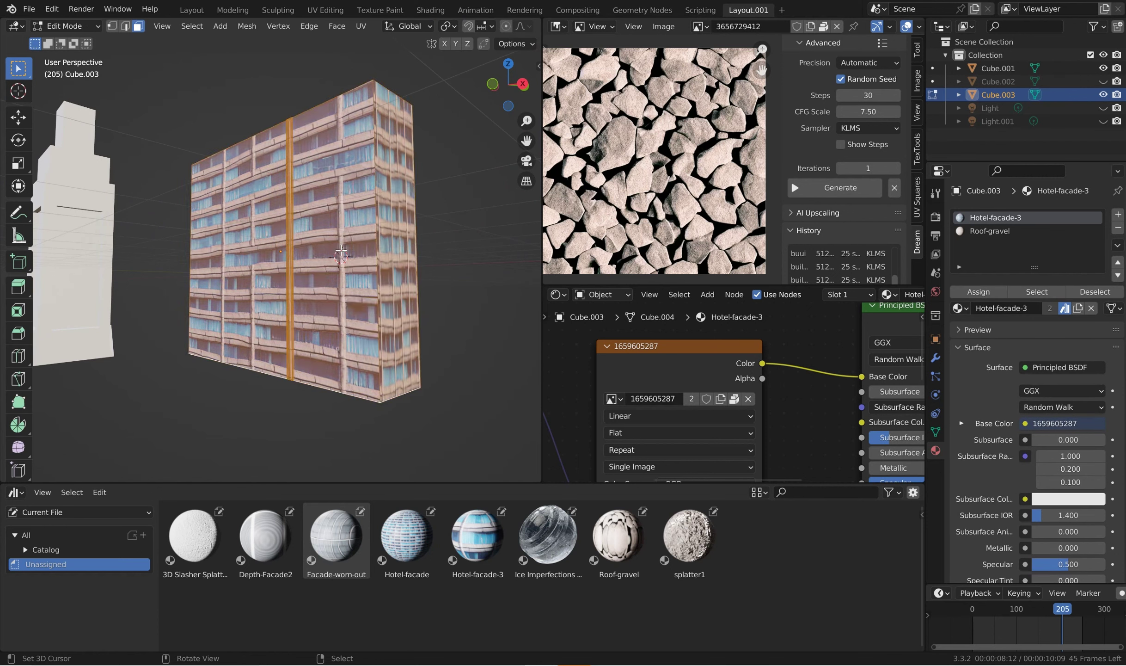
left_click(526, 46)
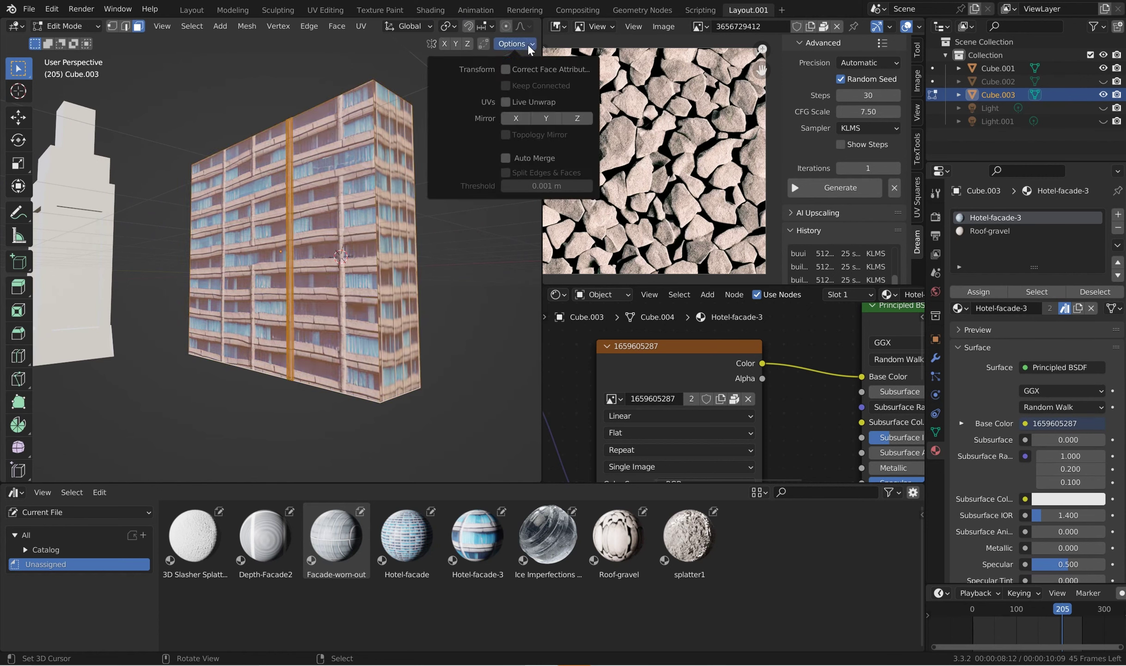
left_click(507, 69)
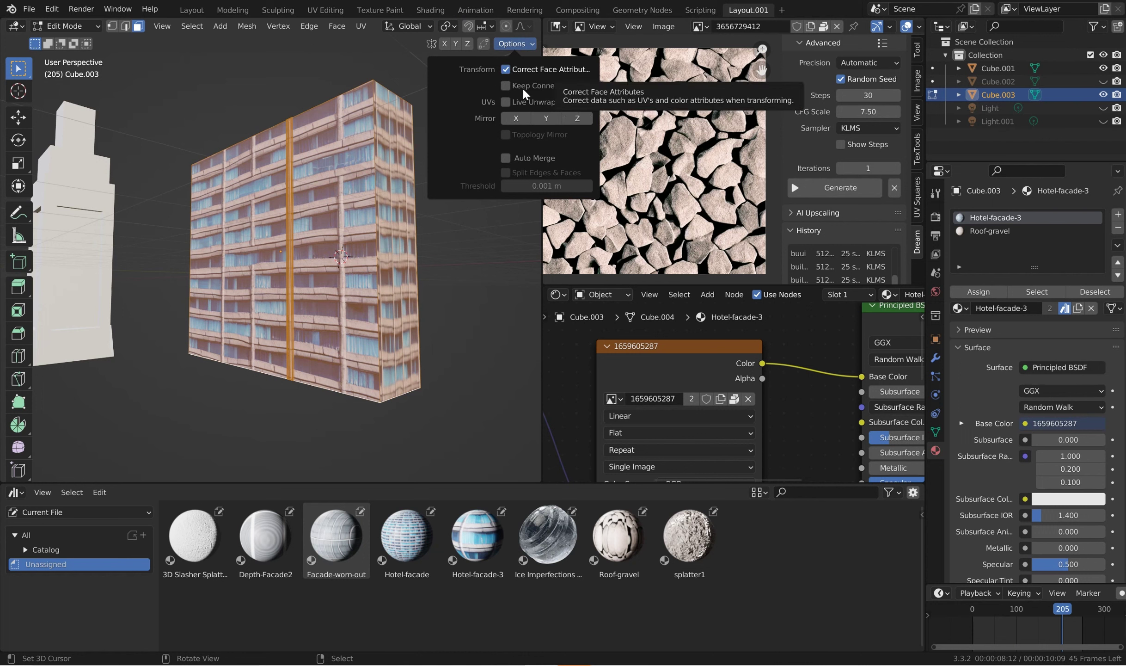
- Try moving the building's bottom face along Z, and try extruding it downward with Correct Face Attributes enabled
middle_click_drag(337, 262, 362, 272)
key("g")
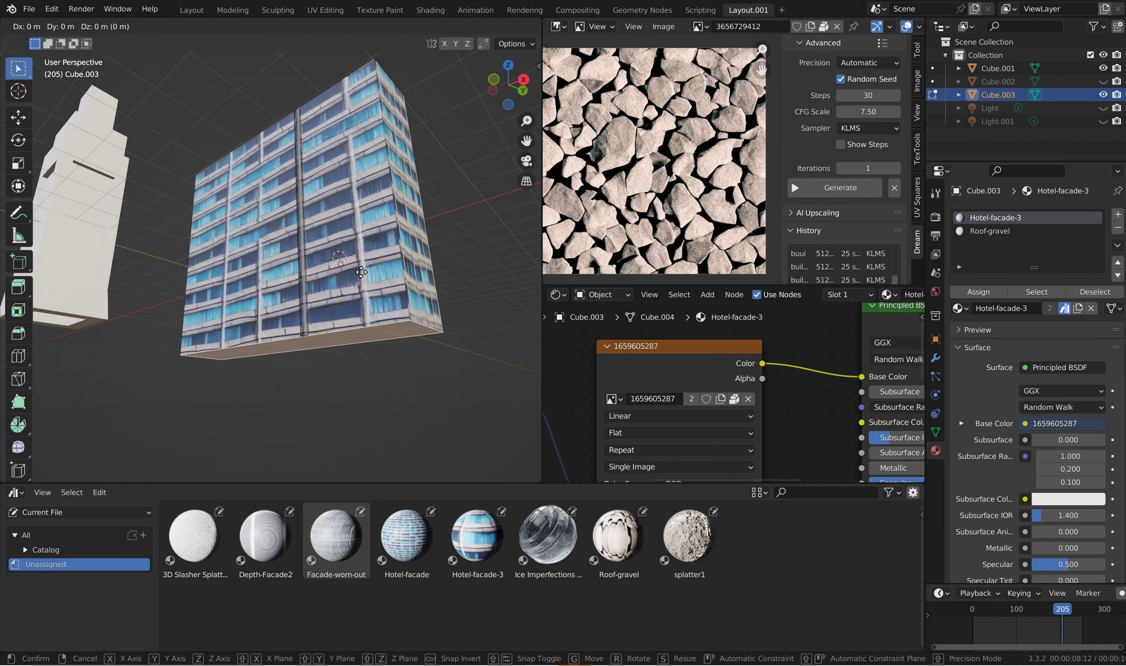
key("z")
right_click(363, 293)
key("g")
key("z")
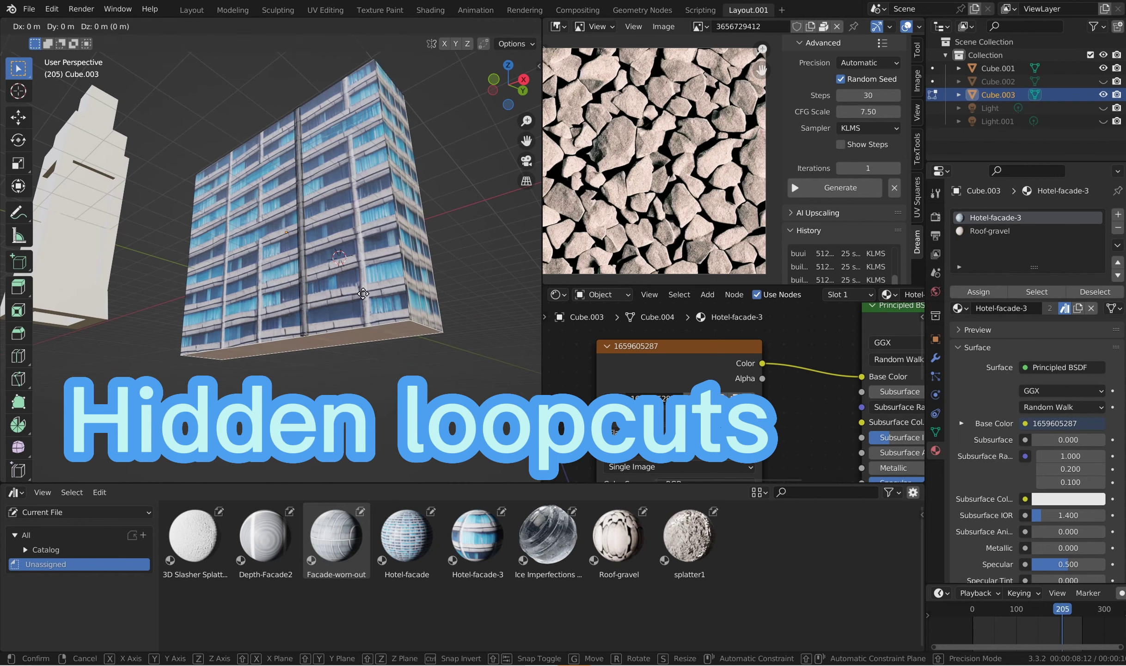
right_click(365, 252)
key("e")
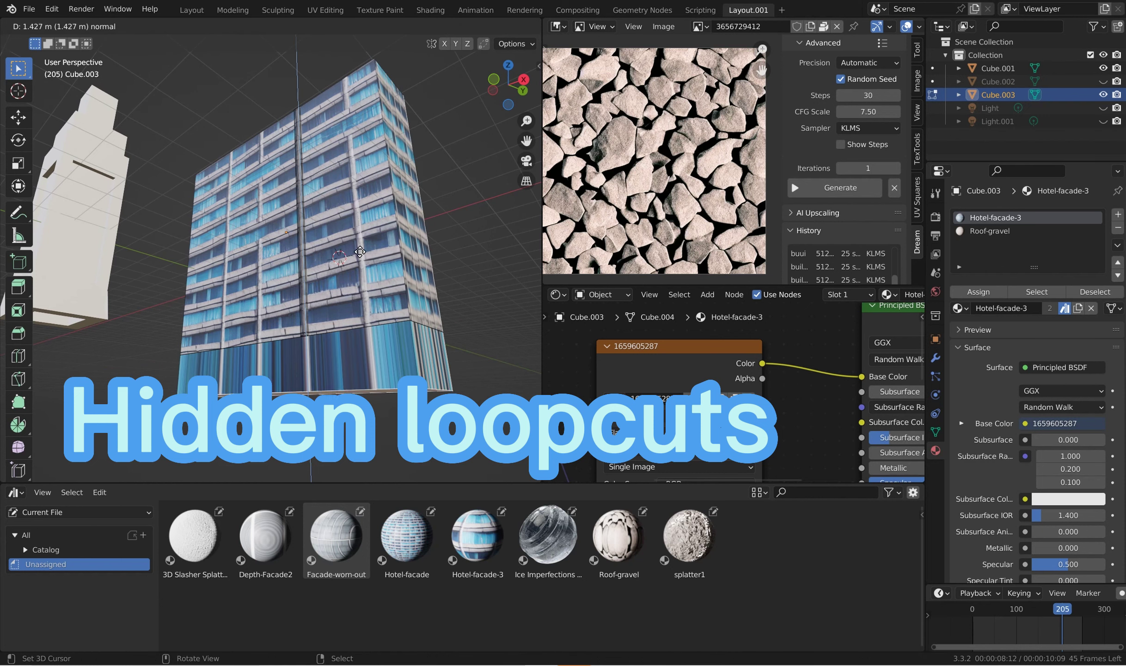
right_click(364, 240)
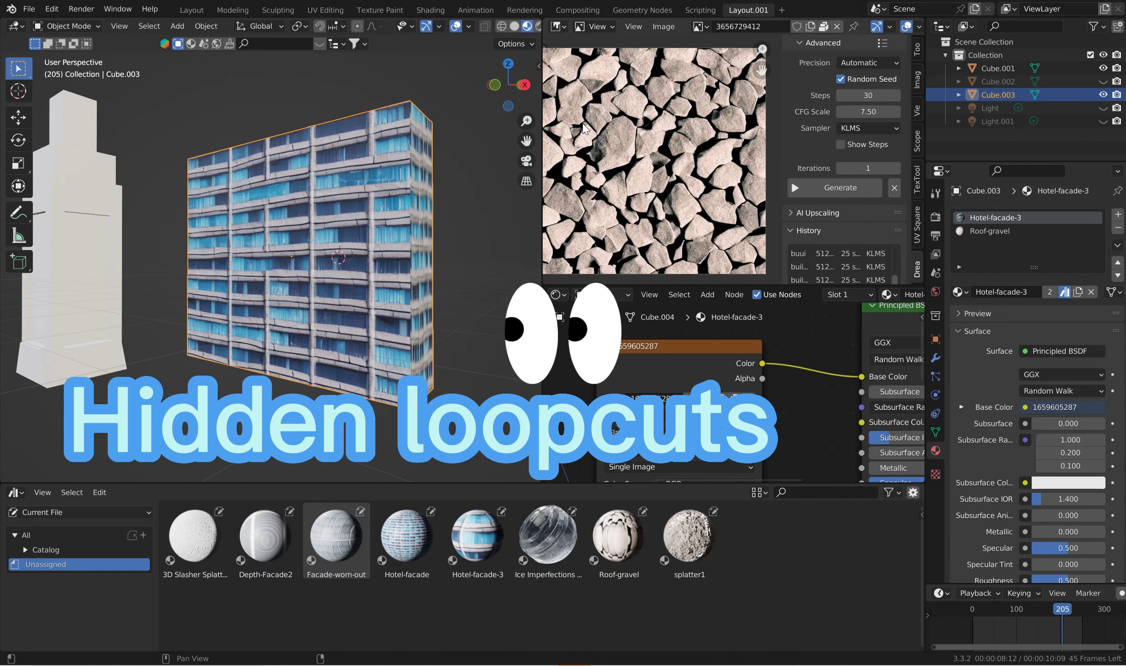
- Move the building's bottom face down along global Z to add more storeys with the facade texture repeating
key("Tab")
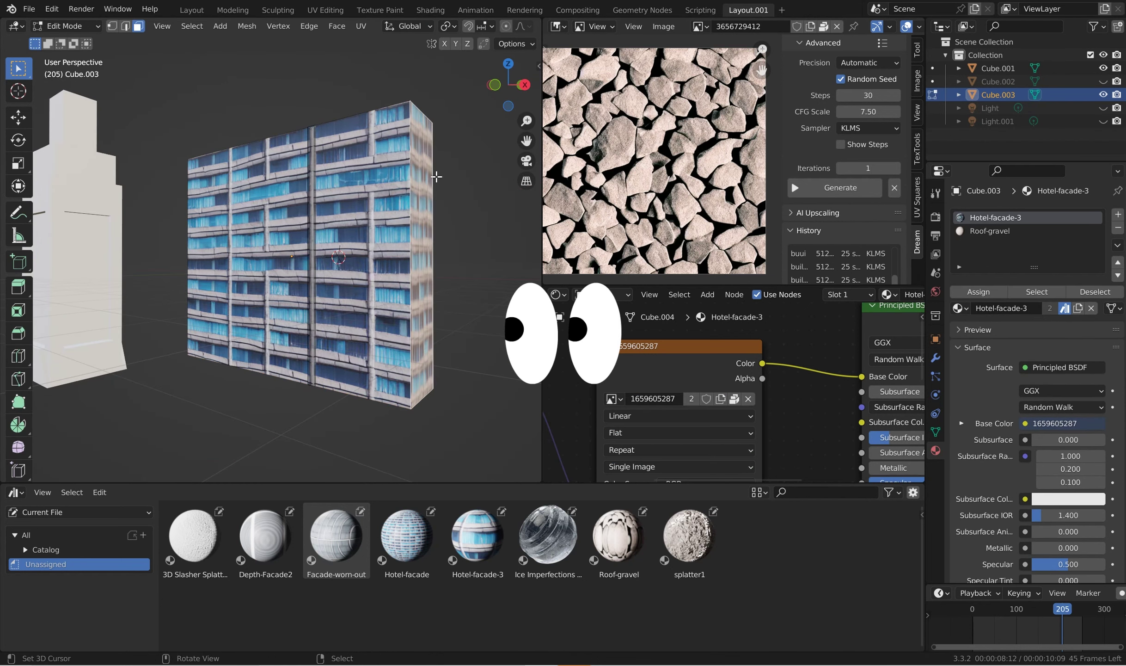
middle_click_drag(429, 127, 395, 280)
key("g")
key("z")
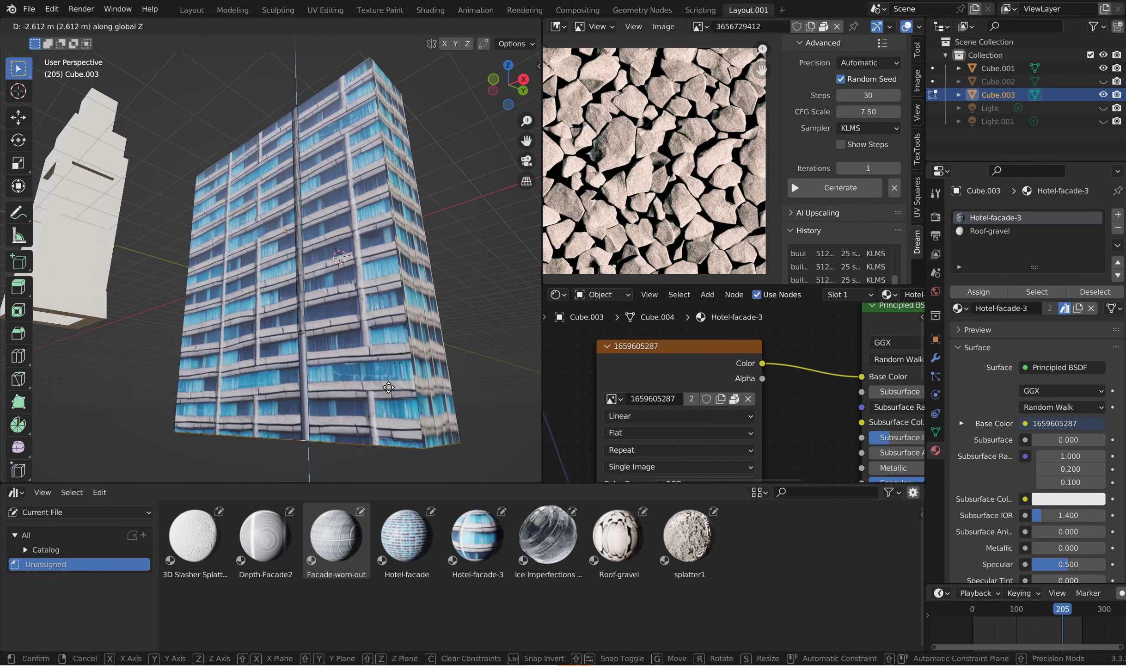
left_click(393, 45)
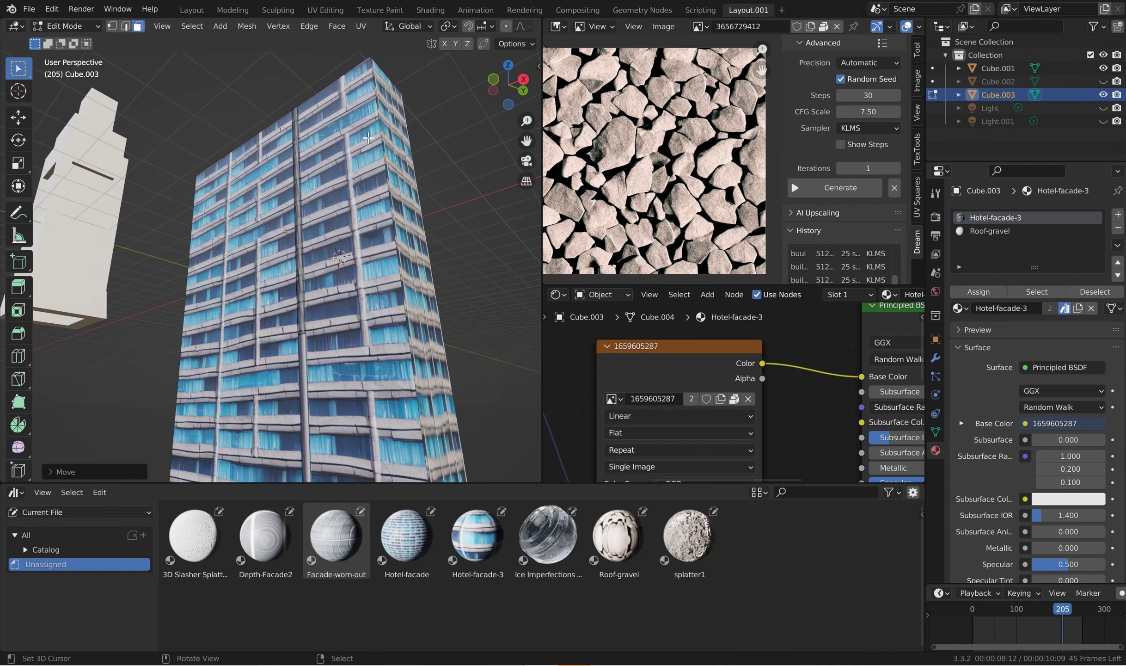
- Examine the lengthened building's facade, recessed roof and projecting columns up close, leaving Edit Mode
left_click(335, 177)
middle_click_drag(335, 177, 309, 136)
scroll(309, 197, "down", 6)
scroll(213, 256, "up", 7)
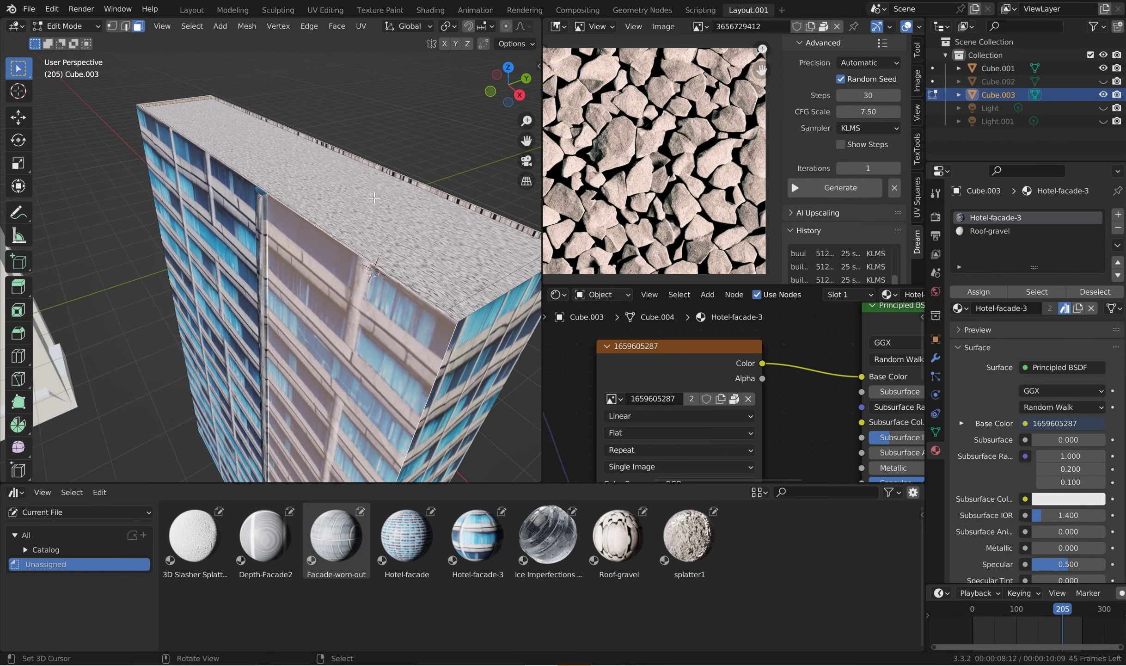
right_click(397, 204)
middle_click_drag(397, 204, 368, 213)
scroll(312, 208, "up", 8)
key("Tab")
scroll(339, 198, "down", 5)
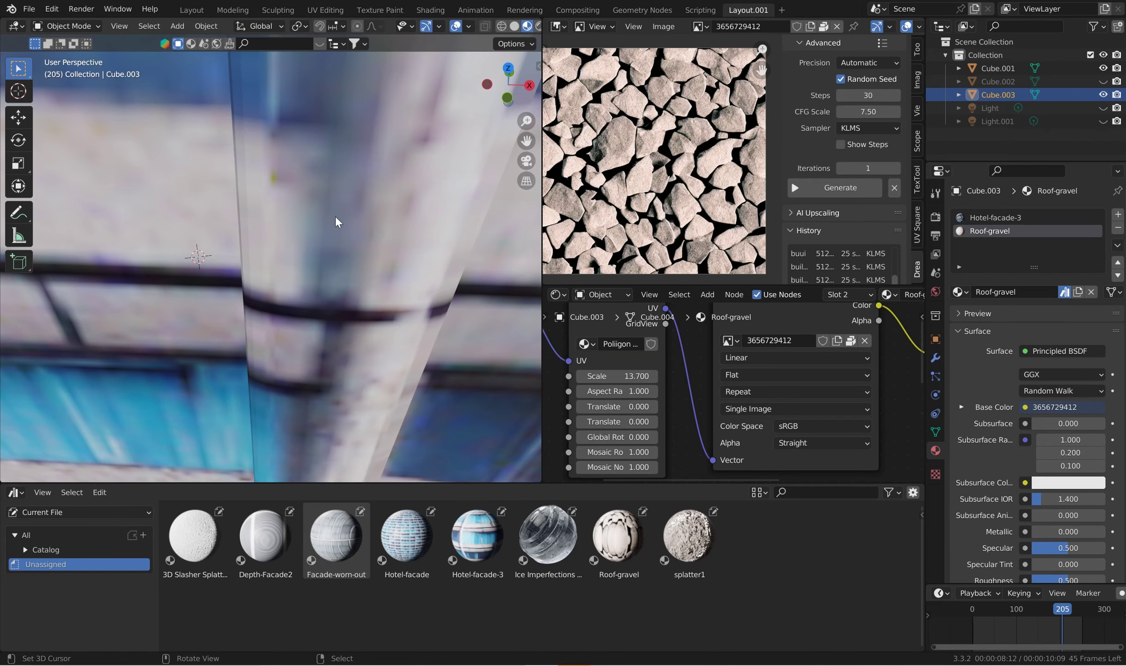
scroll(350, 189, "up", 2, "shift")
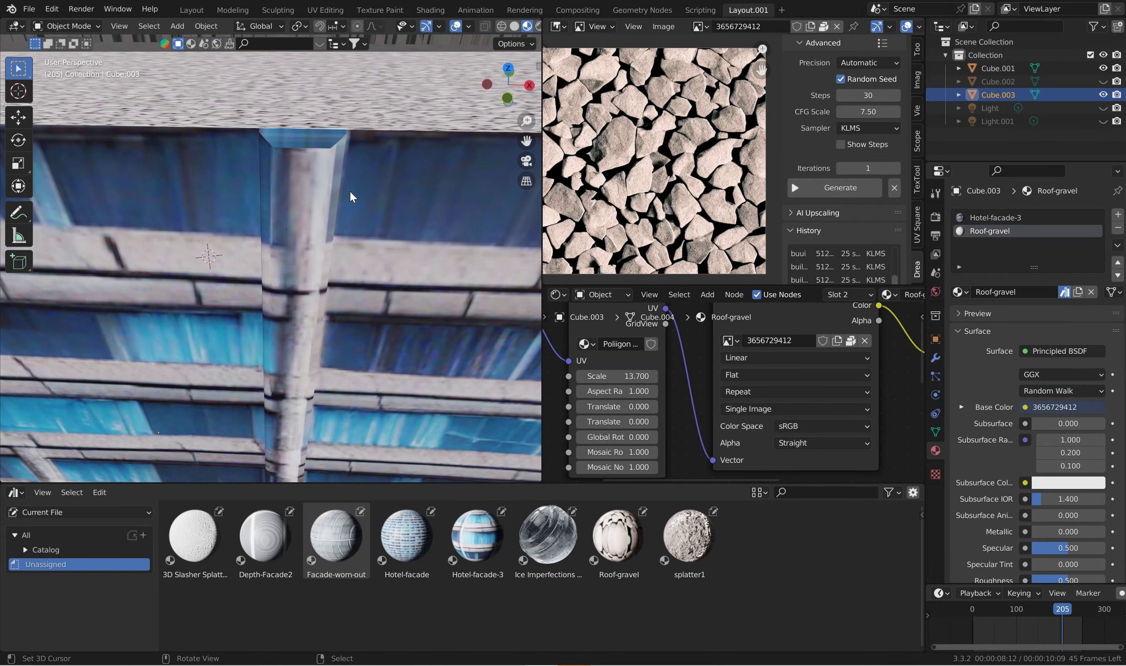
- Add a plane at the scene's centre and stretch it along X into a long rectangle
scroll(428, 172, "down", 10)
middle_click_drag(428, 172, 431, 226)
key("shift+a")
left_click(430, 226)
key("s")
key("x")
left_click(431, 226)
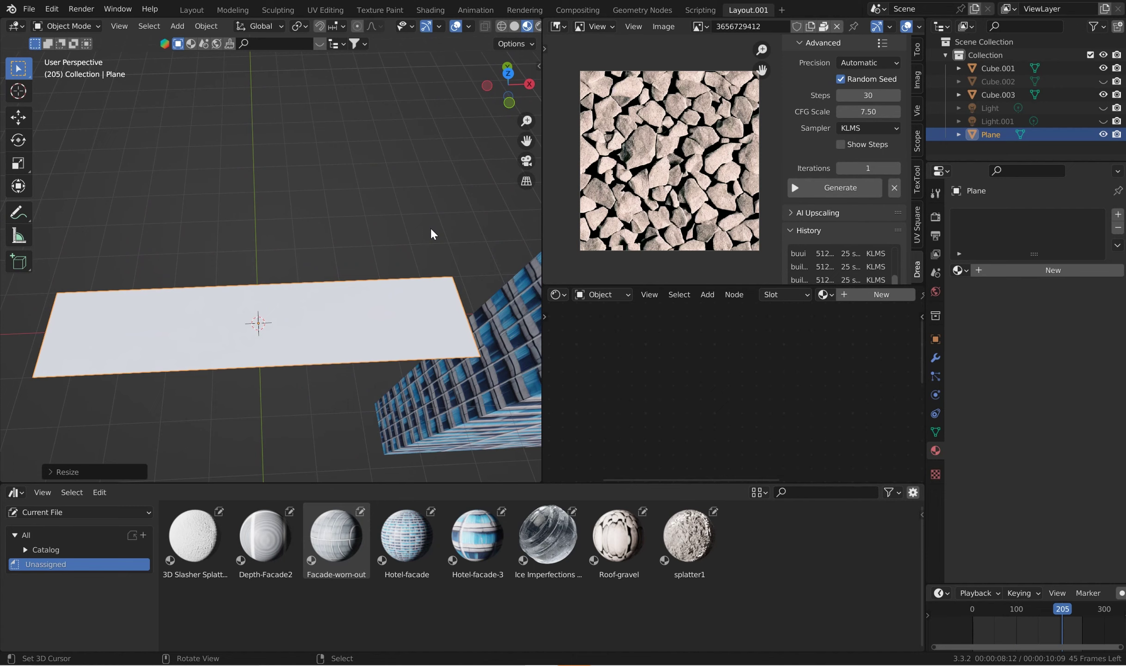
- Move the hotel building about 5 m along X, clear of the new plane
left_click(484, 311)
key("g")
key("x")
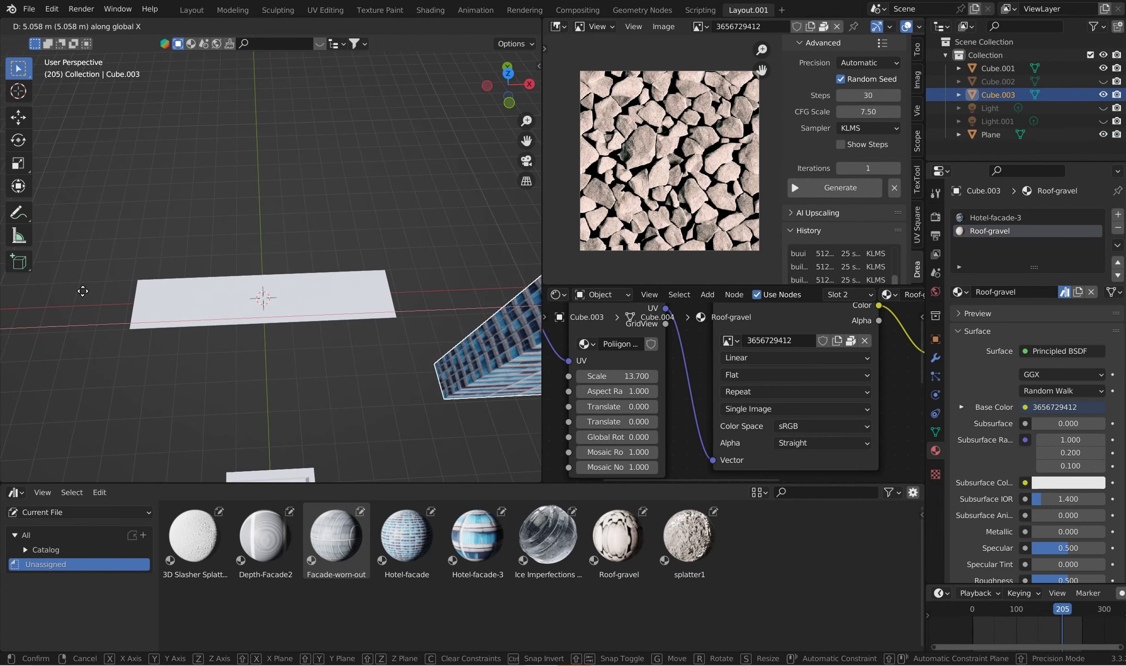
left_click(83, 290)
middle_click_drag(331, 211, 532, 194)
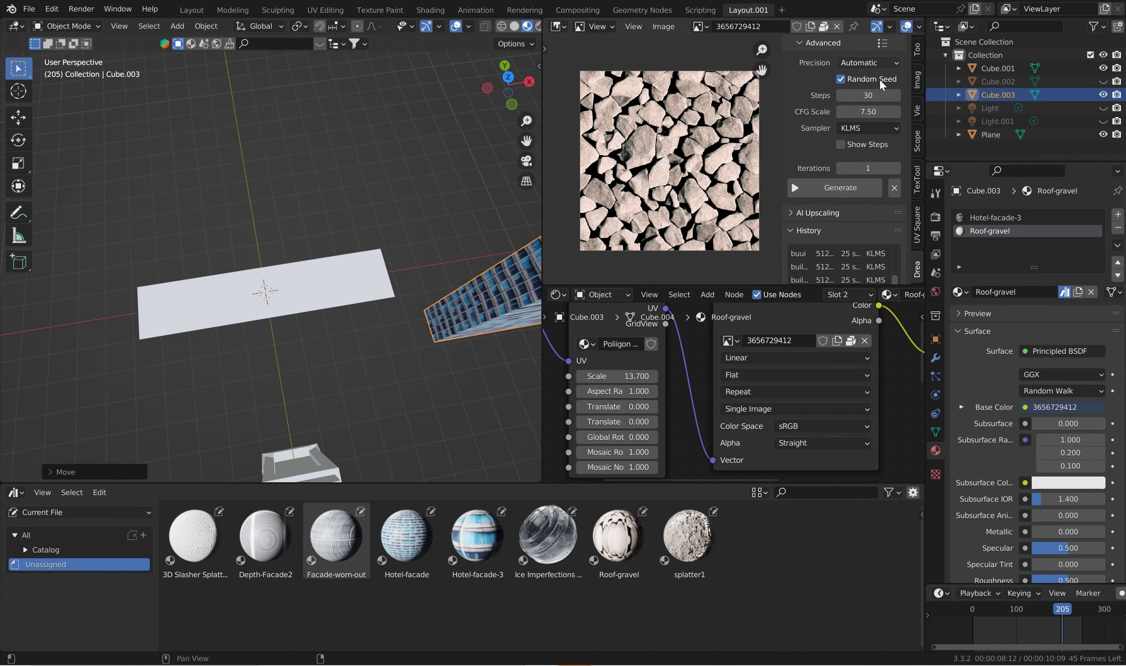
- Clear the gravel subject from the Dream Textures prompt
scroll(874, 119, "up", 10)
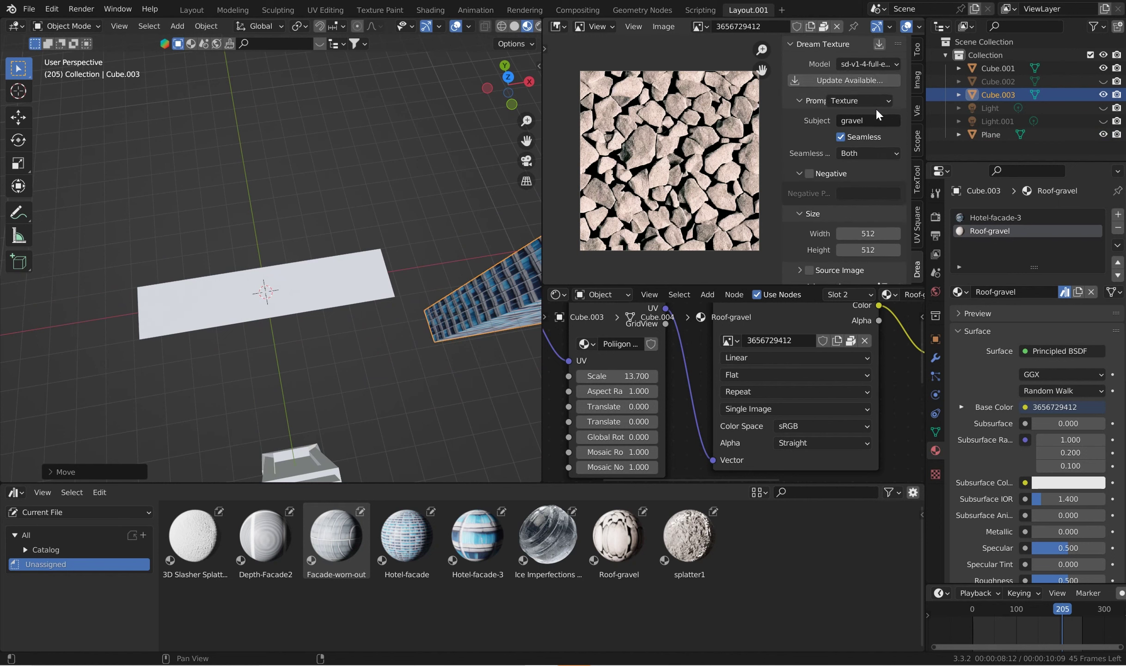
left_click(874, 121)
key("BackSpace")
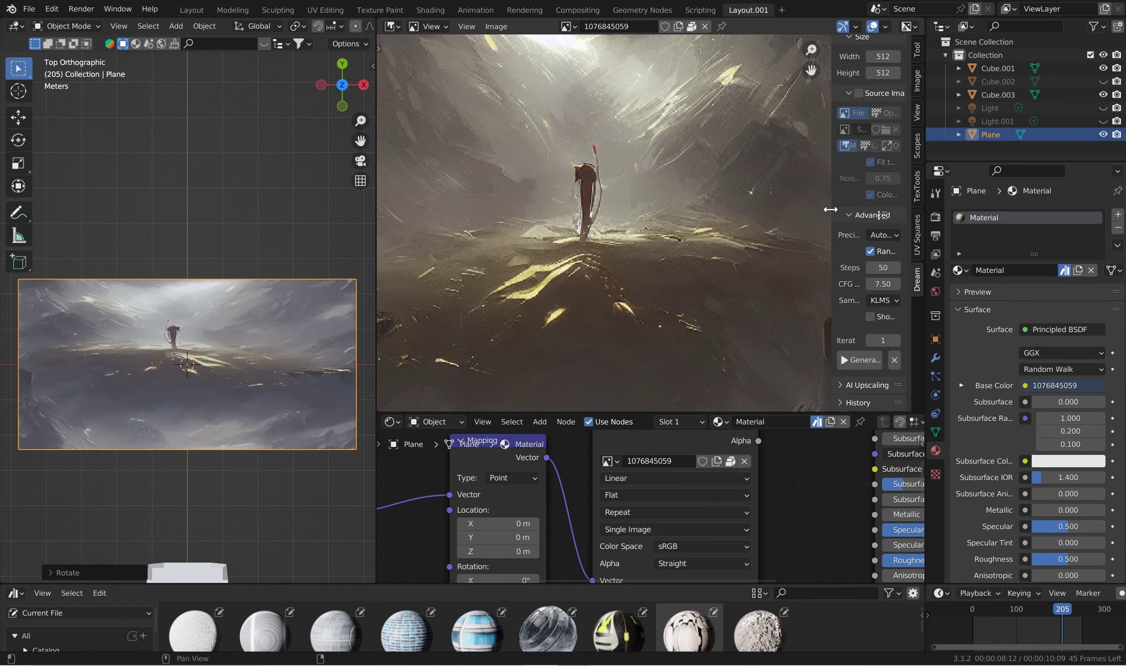
- Widen the Dream Textures sidebar and review its Concept Art prompt, advanced settings and generation history
left_click_drag(833, 213, 686, 272)
scroll(794, 155, "up", 6)
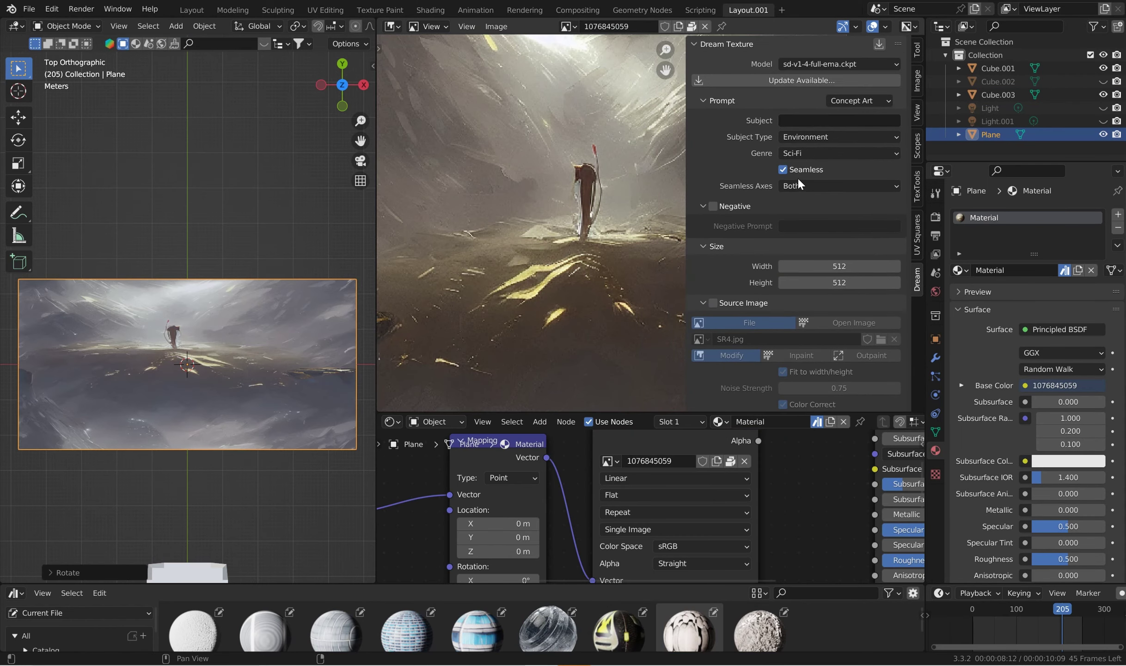
left_click(823, 121)
right_click(994, 215)
scroll(795, 222, "down", 10)
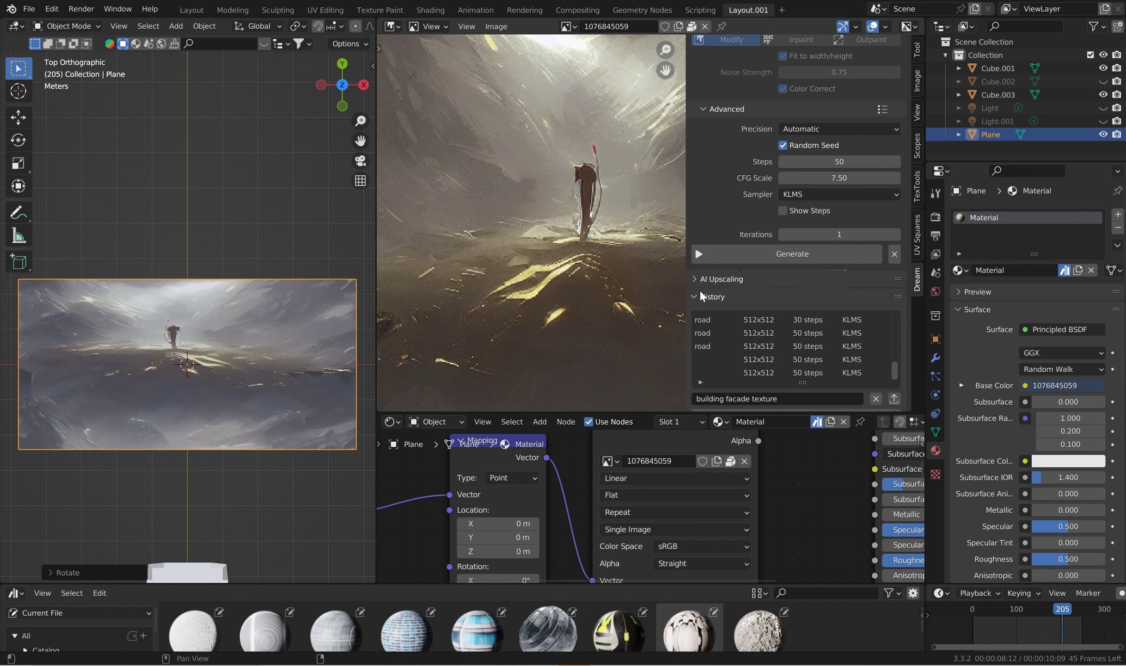
- Start exporting the building facade prompt from the generation history, and cancel without saving the file
left_click(896, 397)
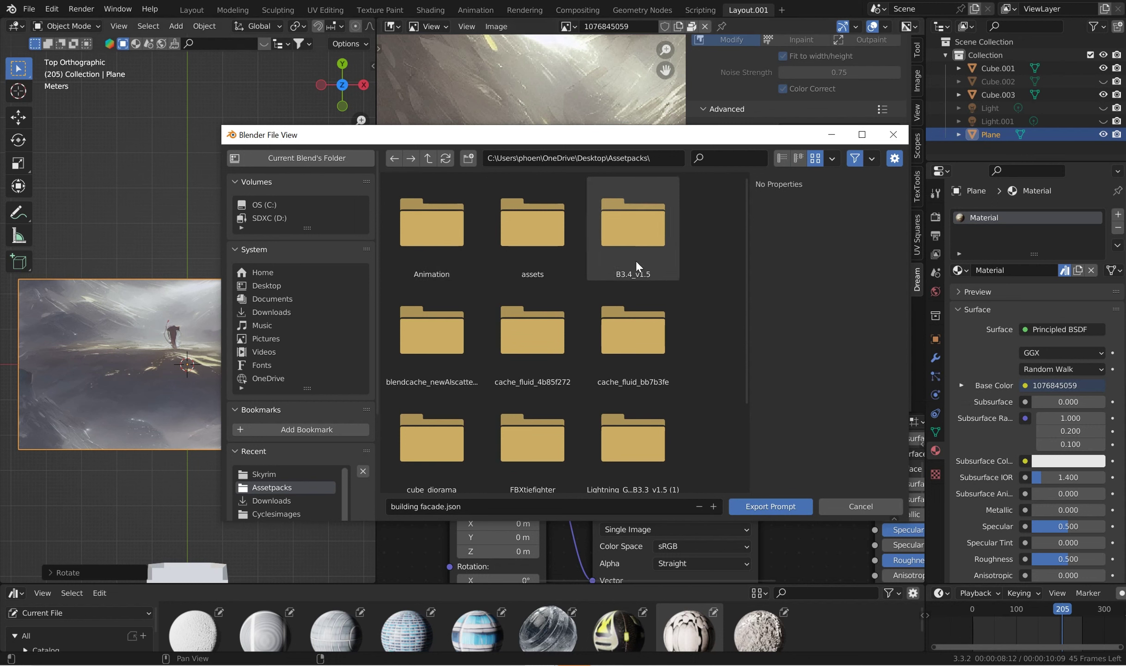
left_click(892, 136)
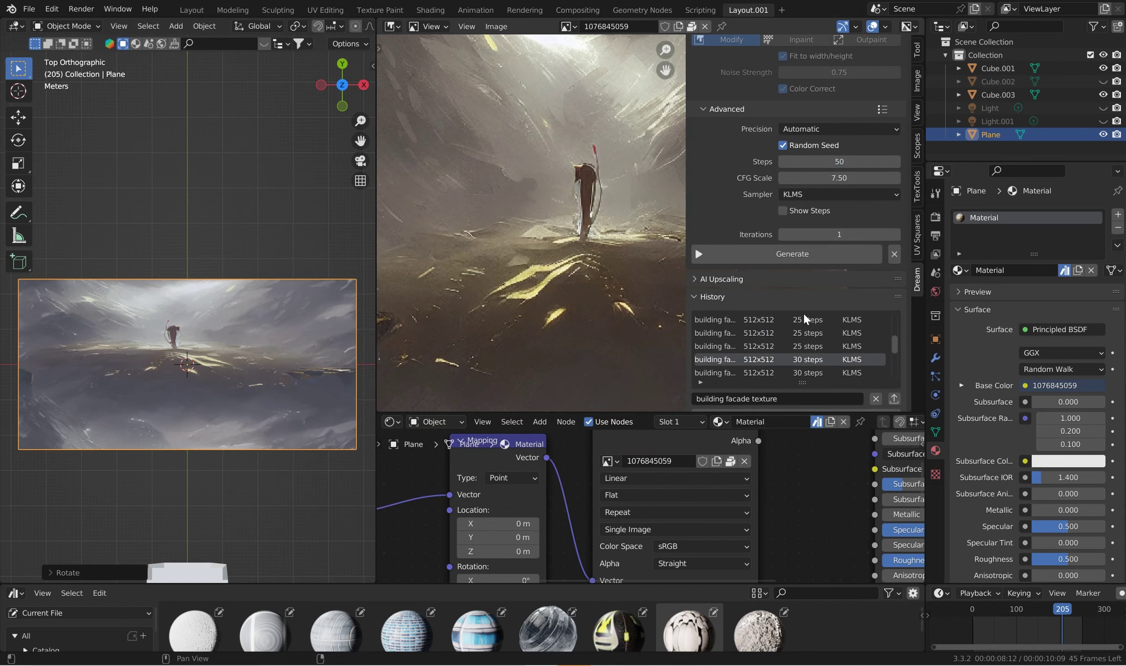
- Enter "sky" as the subject of the Concept Art prompt, generate the image and widen the image view
scroll(803, 312, "up", 5)
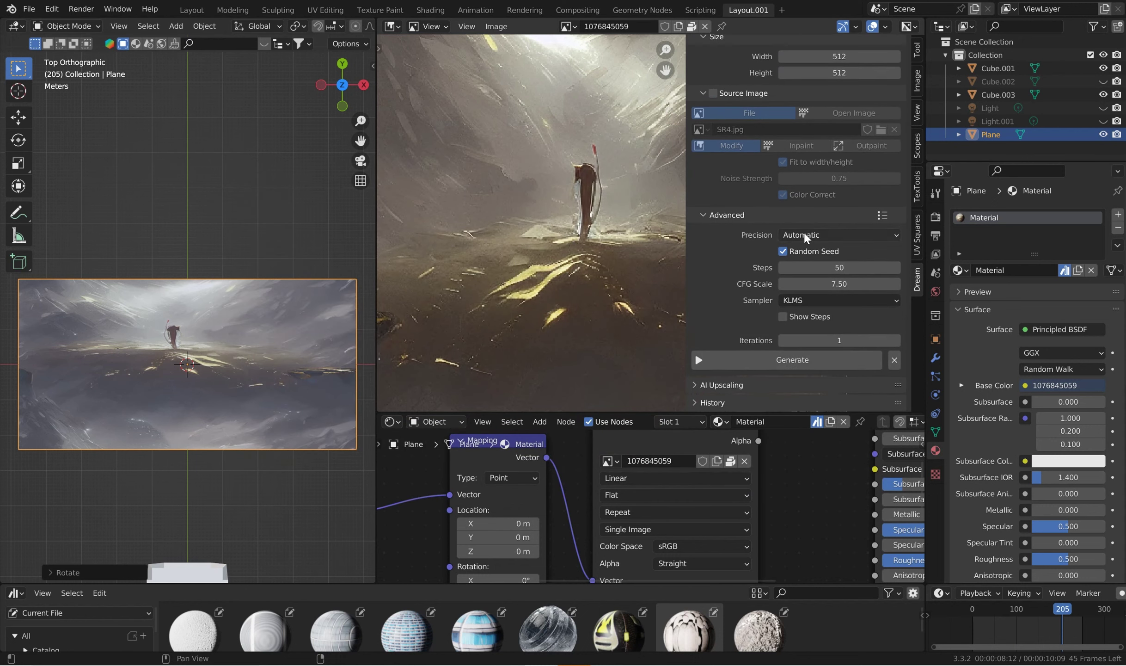
scroll(804, 232, "up", 5)
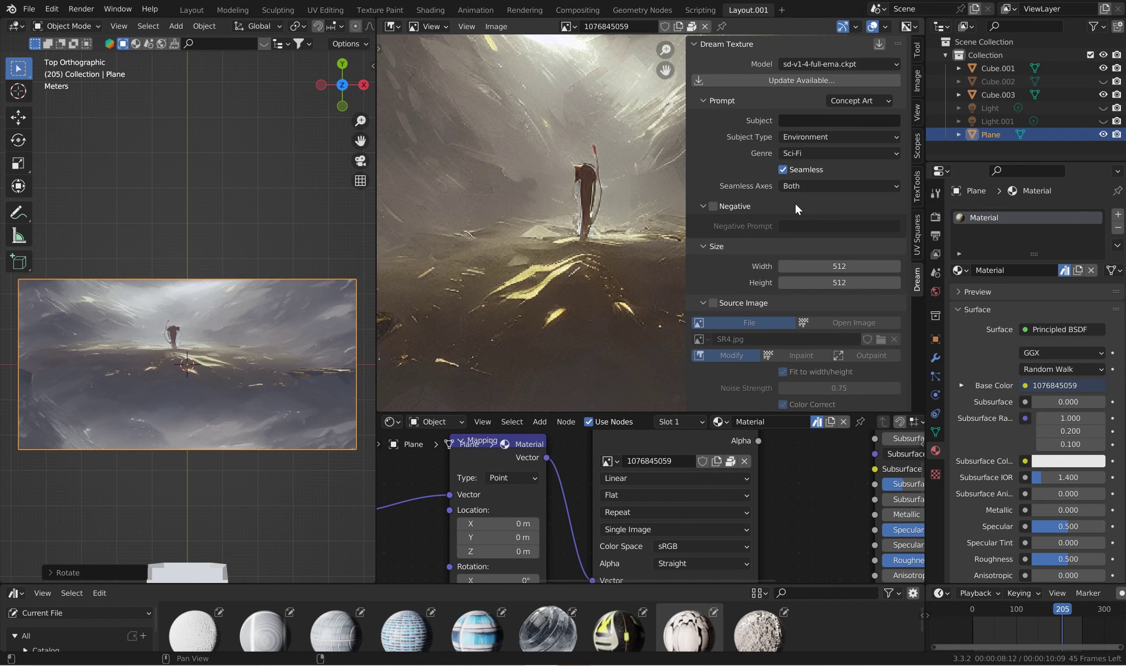
left_click(845, 120)
type("sky")
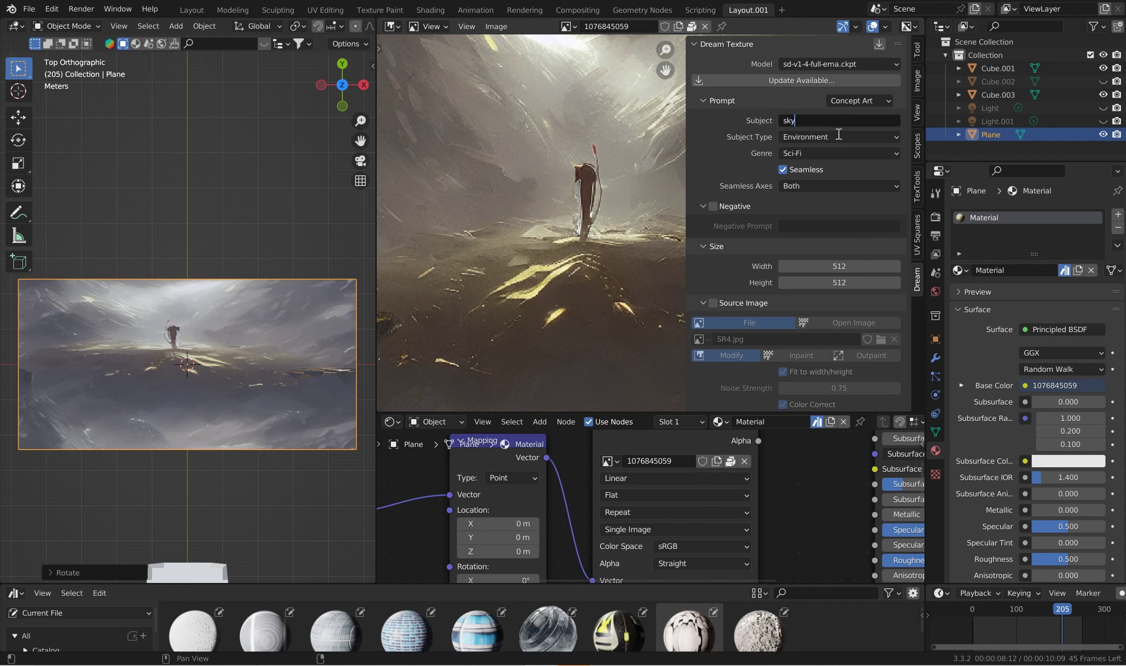
key("Return")
scroll(776, 250, "down", 8)
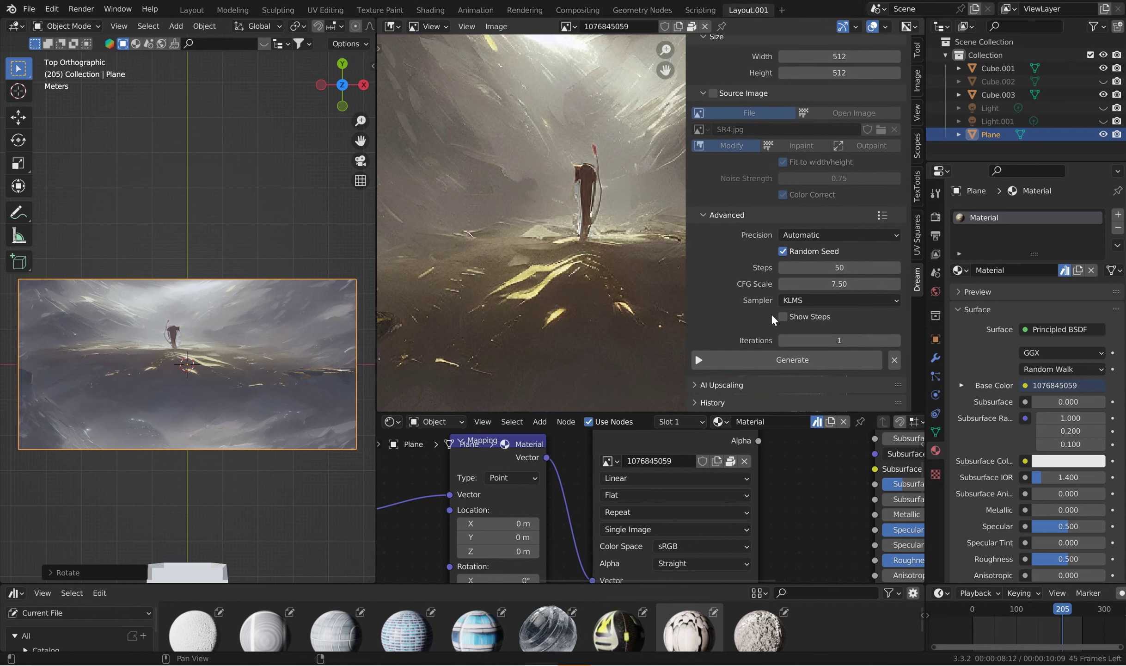
left_click(774, 359)
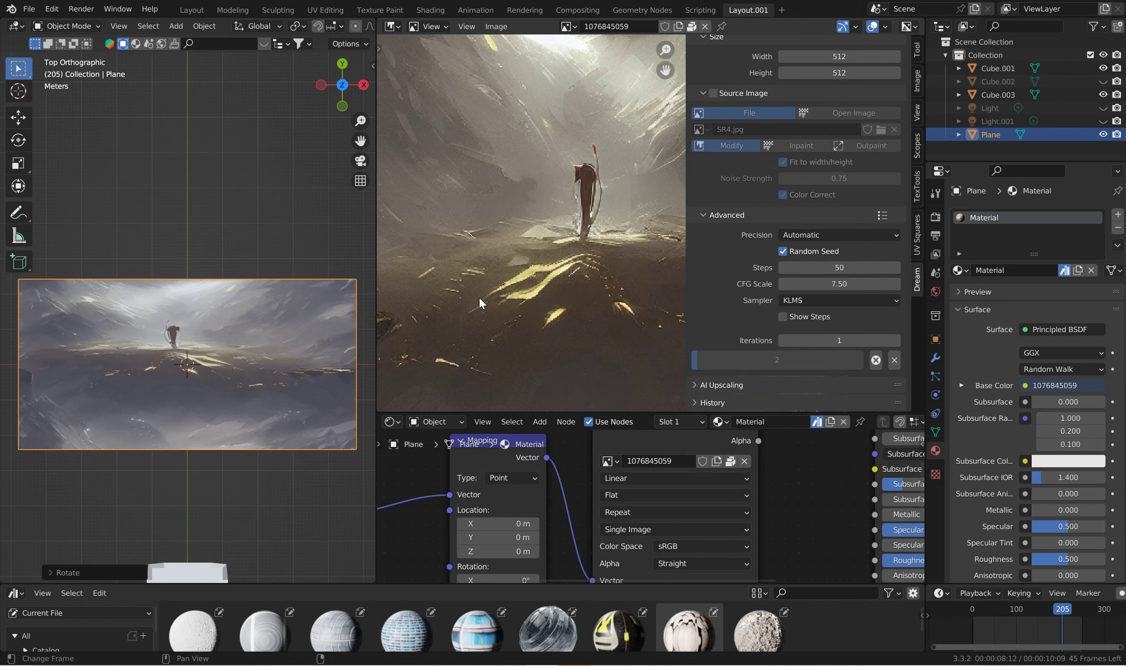
left_click_drag(375, 267, 290, 269)
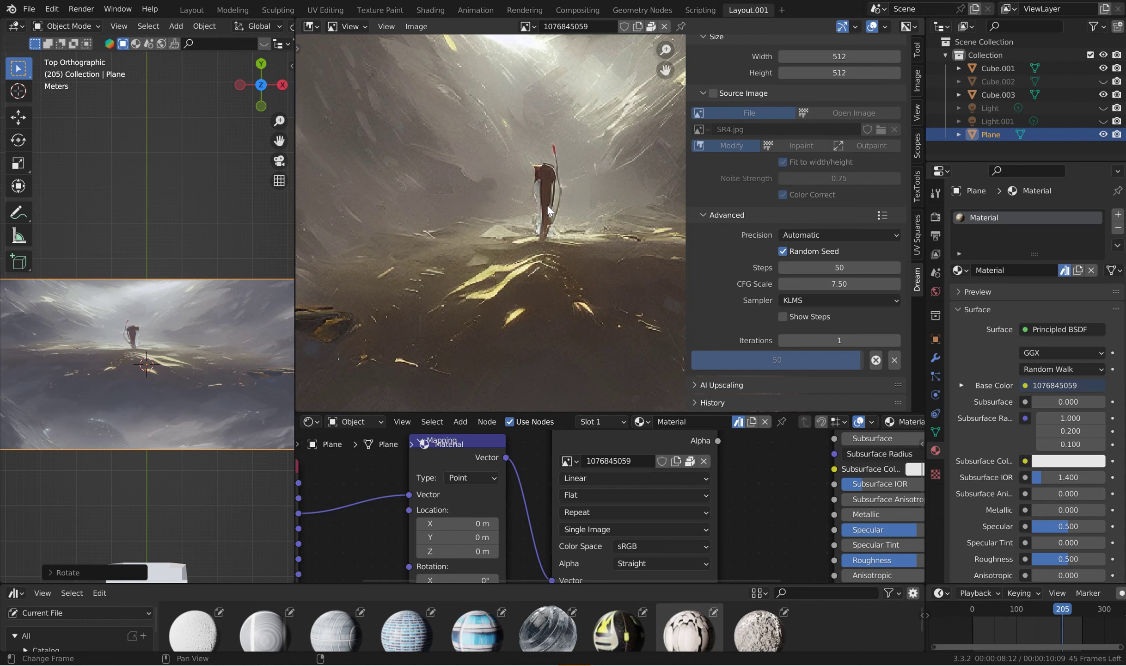
middle_click_drag(537, 206, 465, 178)
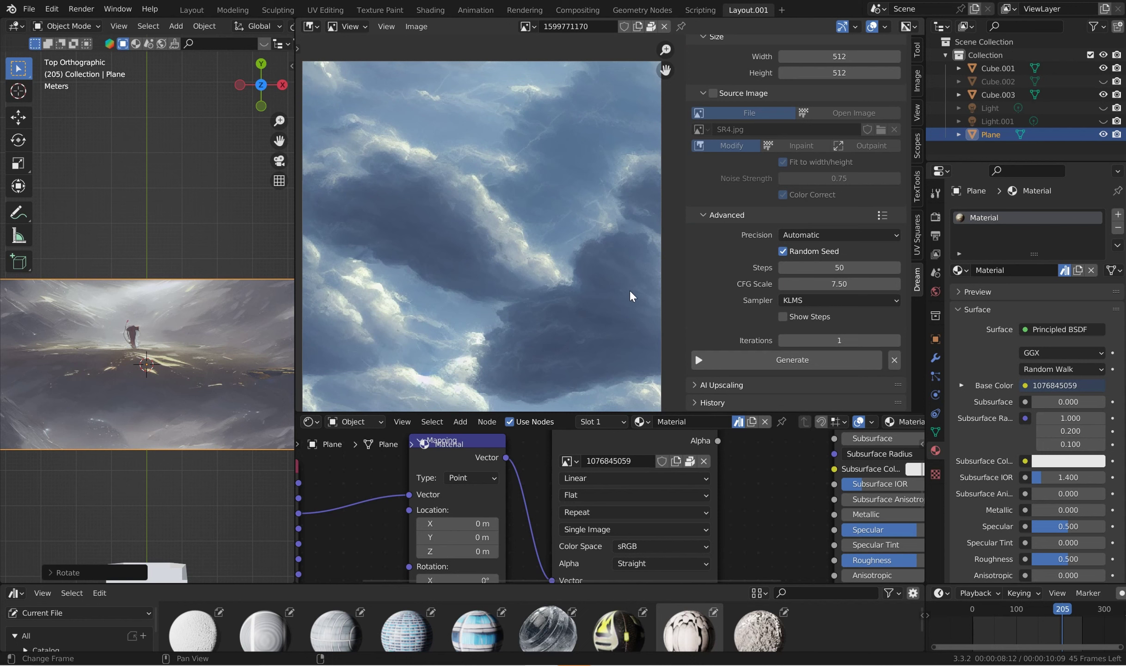
left_click(578, 460)
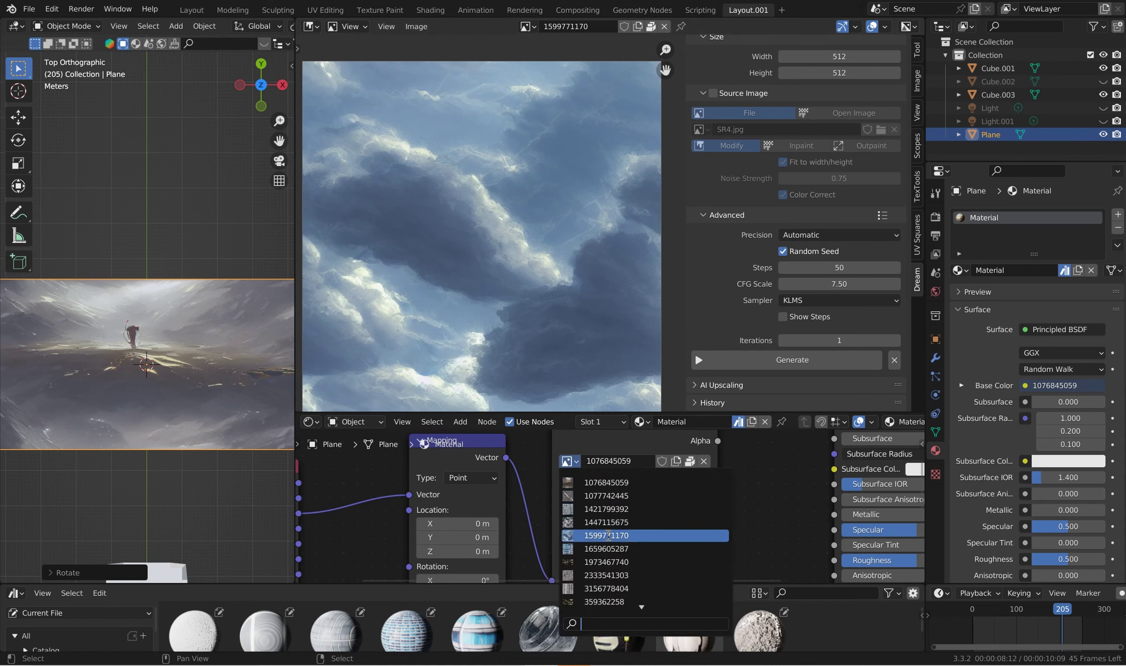
left_click(606, 536)
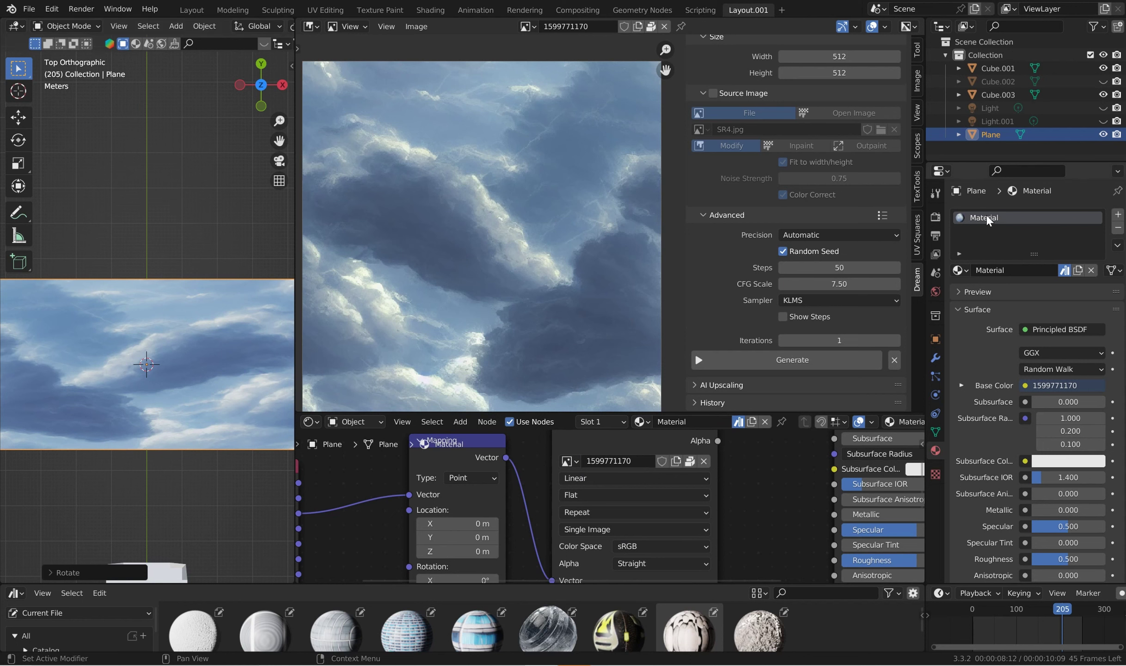
double_click(1003, 218)
type("Concept-sky")
key("Return")
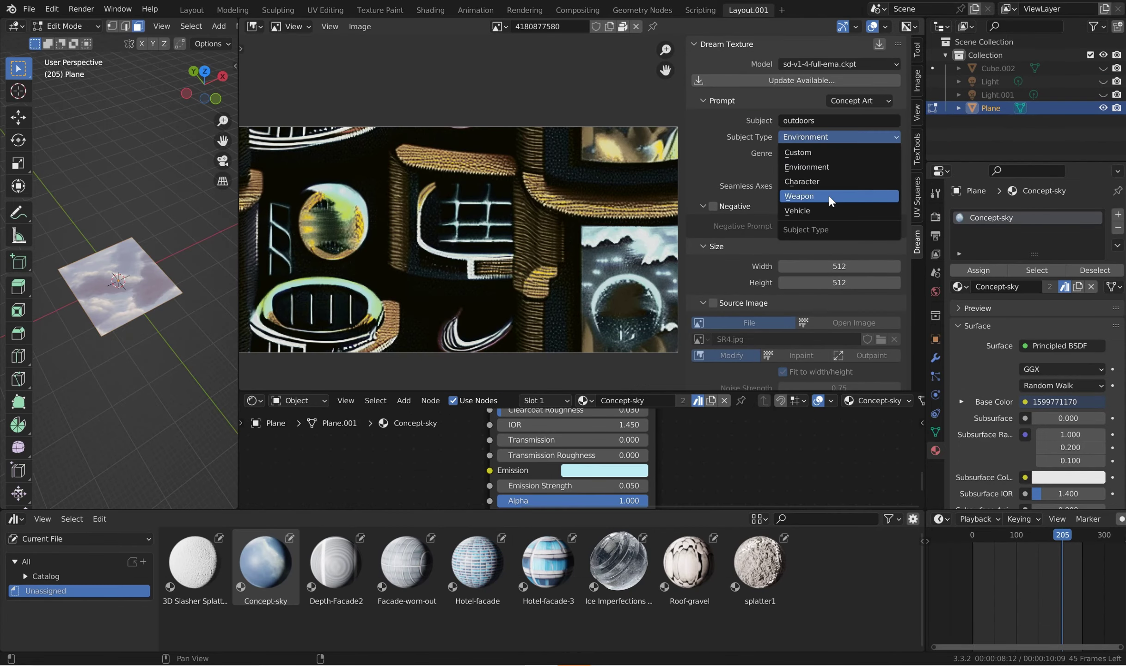
- Set the Concept Art prompt's subject type to Weapon and its subject to "jeep", and generate an image
left_click(829, 195)
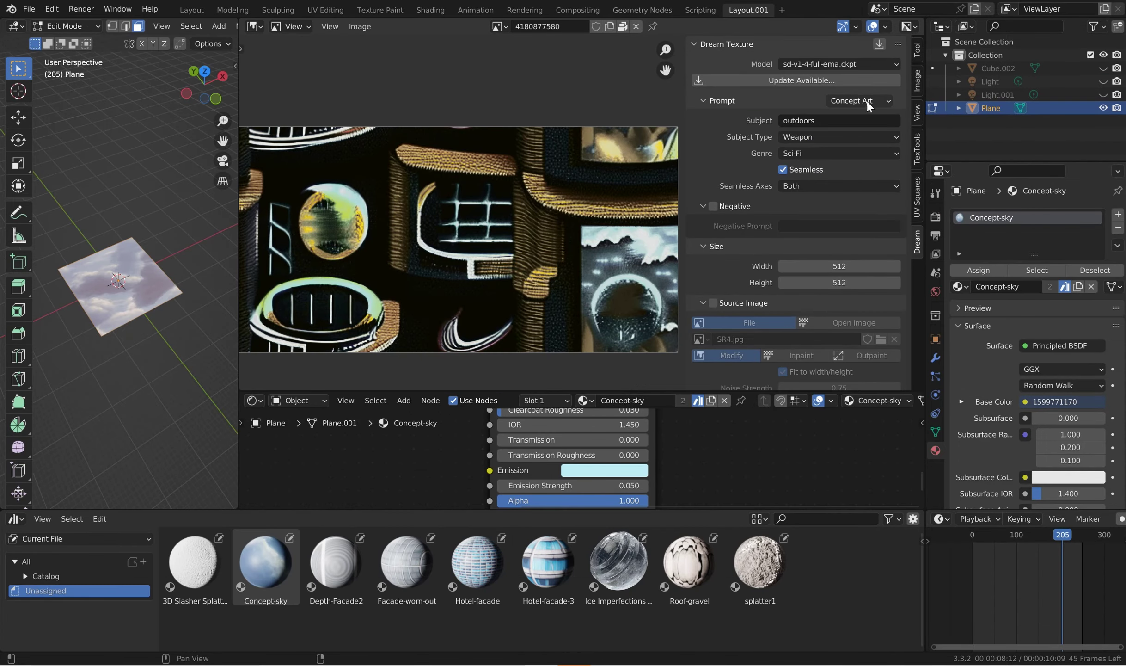
left_click(816, 123)
type("jeep")
key("Return")
left_click_drag(908, 139, 909, 287)
left_click(796, 339)
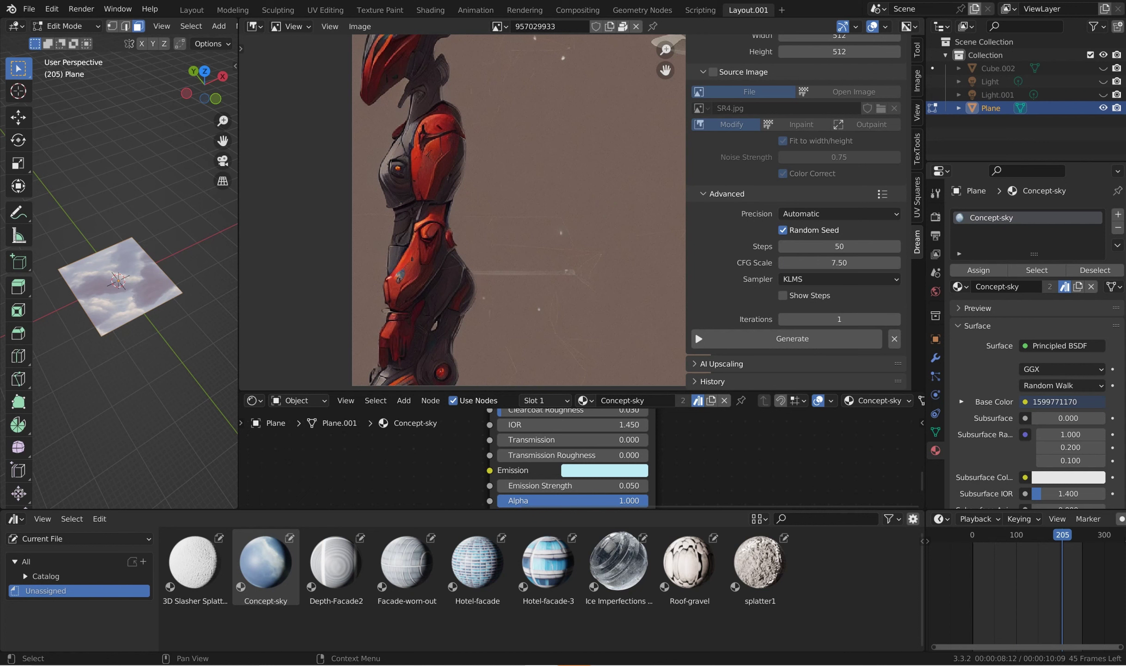
- Change the jeep prompt's subject type to Vehicle and generate a new image
left_click_drag(908, 222, 909, 37)
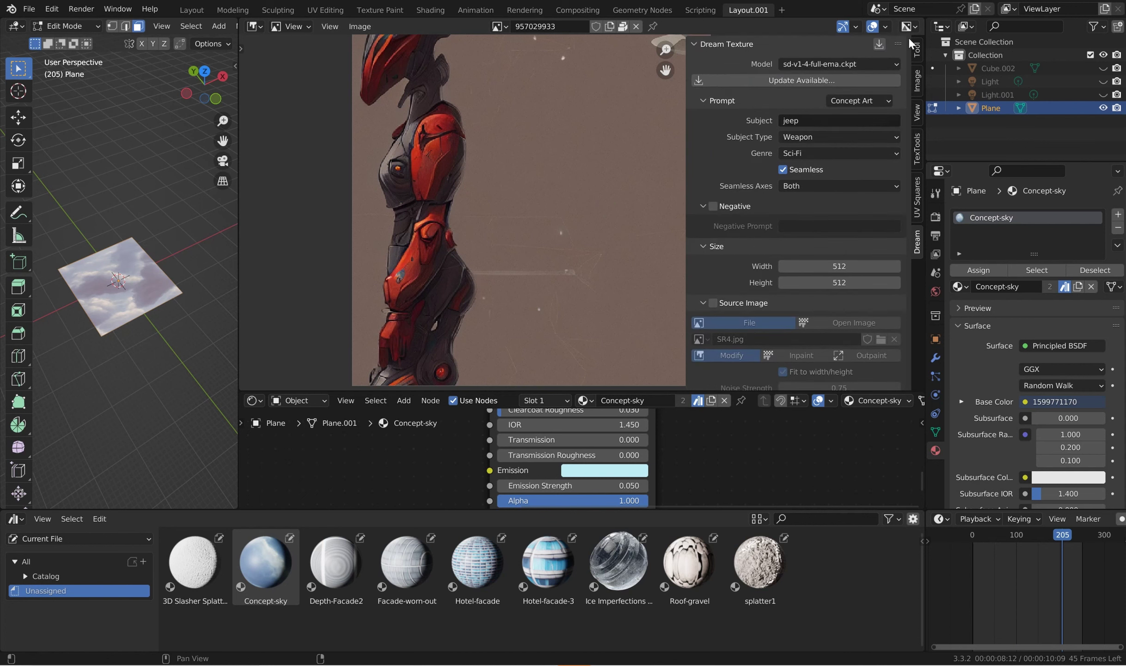
left_click(821, 134)
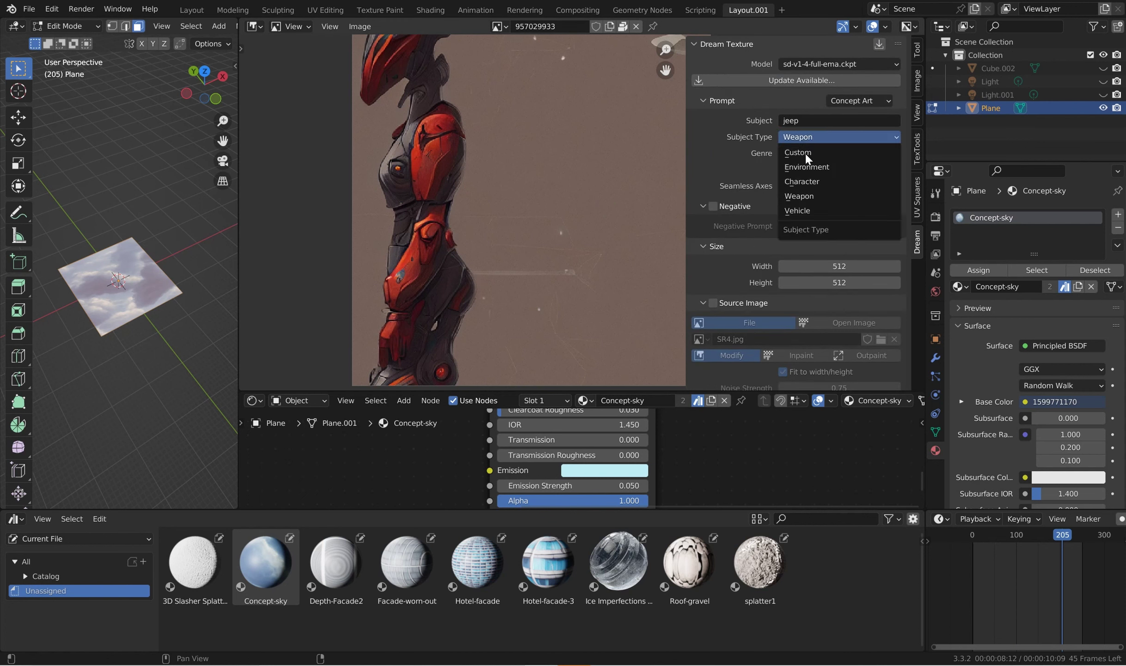
left_click(812, 204)
scroll(767, 319, "down", 8)
left_click(769, 337)
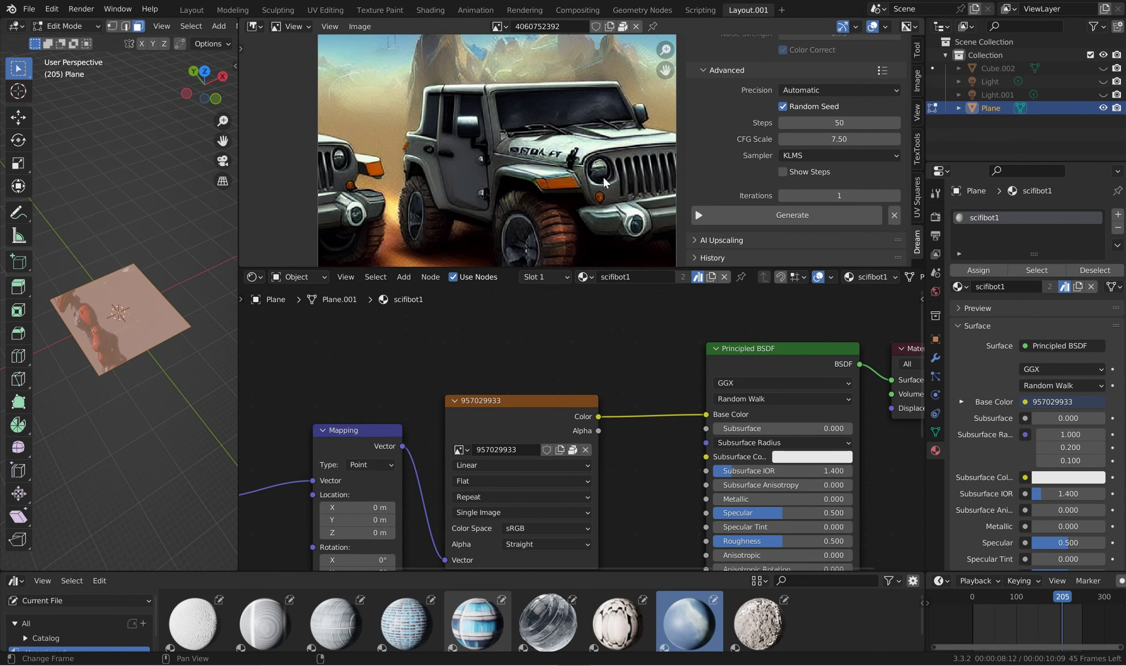
- Enlarge the image view and examine the generated jeep's windows, hood lettering and front end up close, along with the textured plane
left_click_drag(418, 267, 418, 424)
scroll(573, 265, "down", 1)
mouse_move(539, 268)
middle_mouse_down()
mouse_move(478, 276)
mouse_move(555, 269)
middle_mouse_up()
scroll(477, 276, "up", 1)
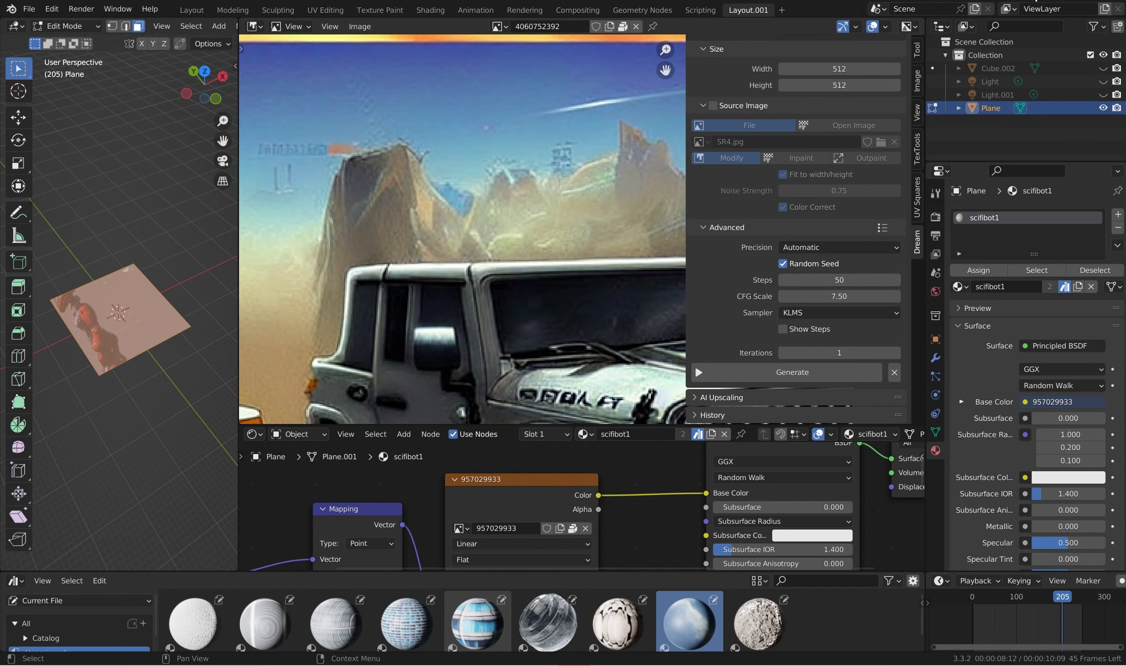
middle_click_drag(581, 173, 338, 272)
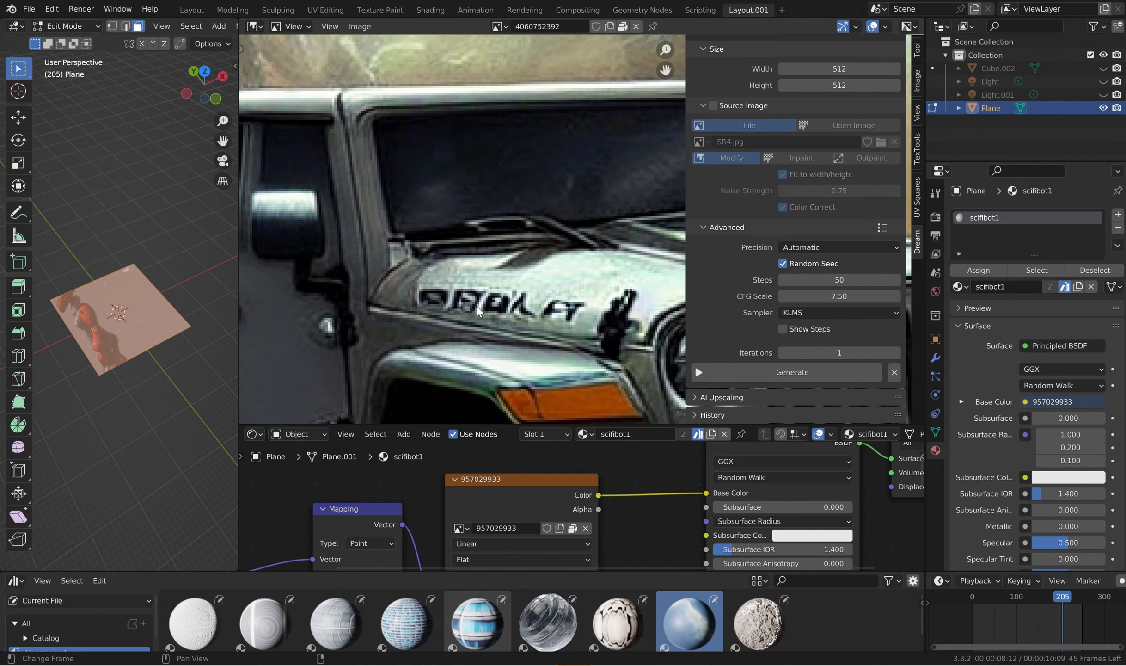
scroll(477, 306, "down", 2)
scroll(430, 294, "down", 1)
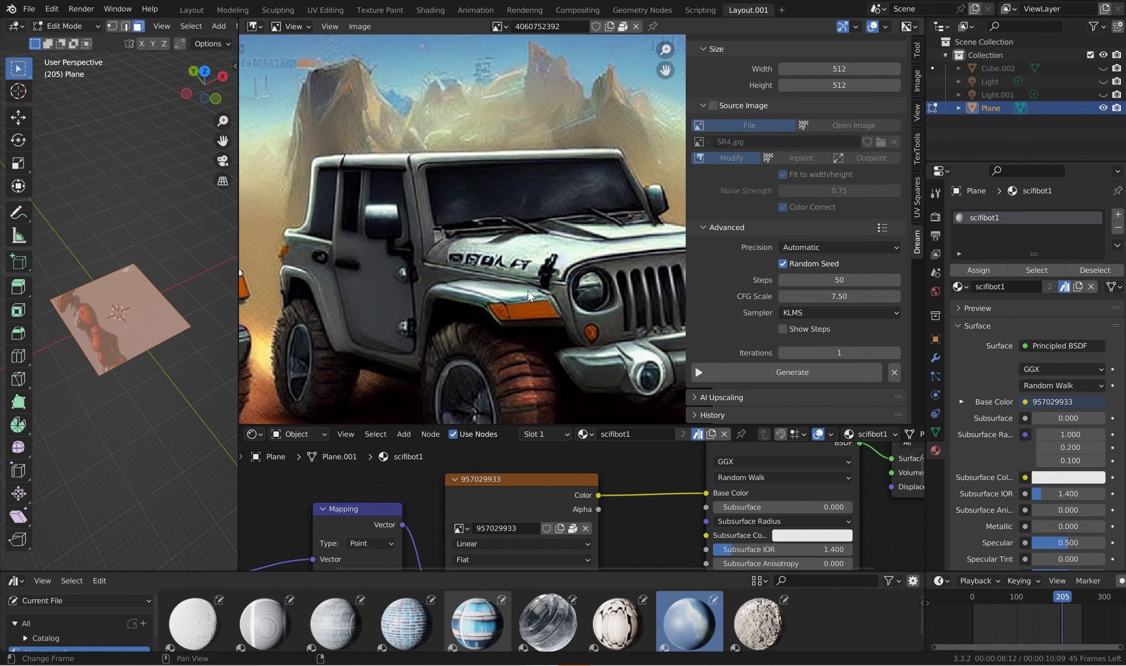
scroll(582, 202, "up", 5)
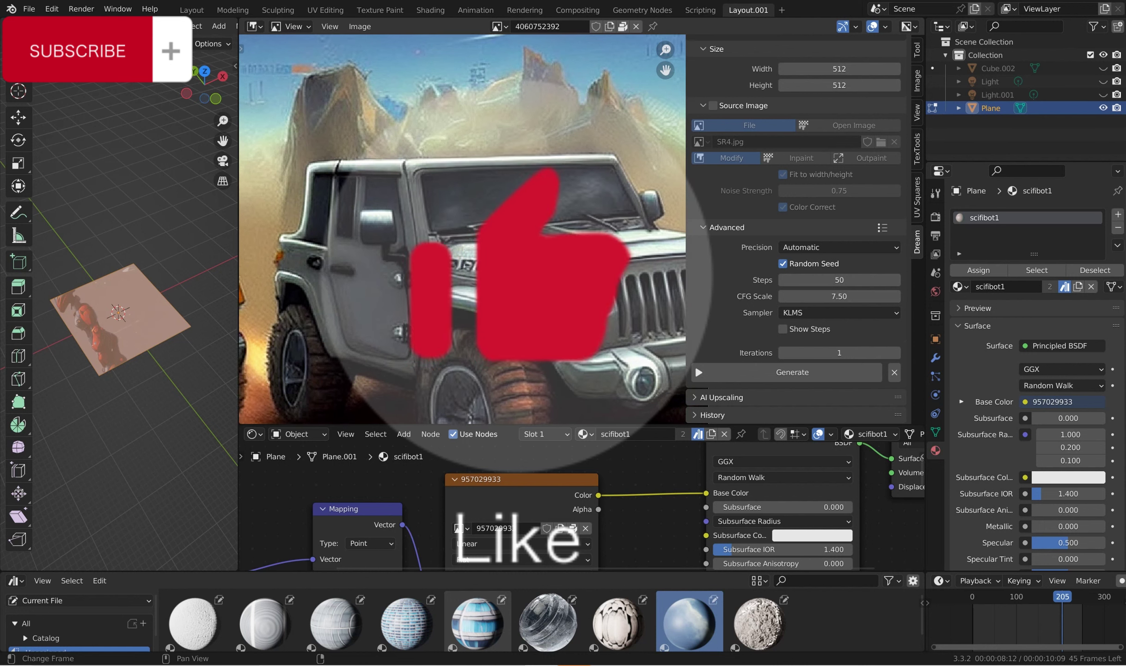
middle_click_drag(582, 202, 627, 142)
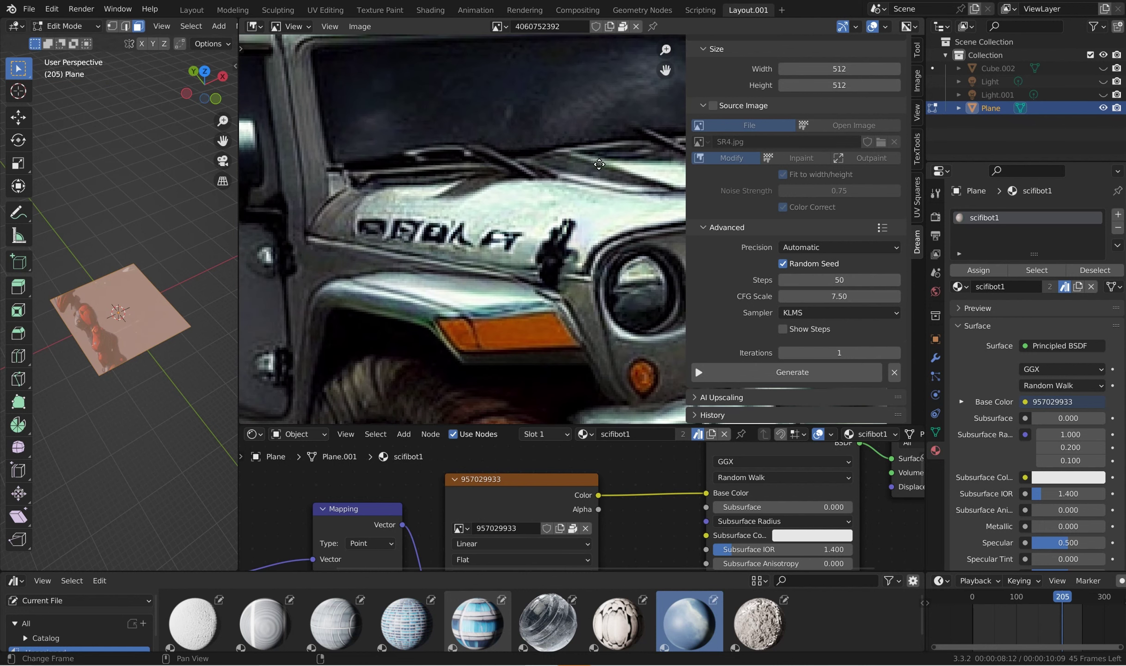
mouse_move(189, 315)
middle_mouse_down()
mouse_move(143, 342)
mouse_move(201, 321)
middle_mouse_up()
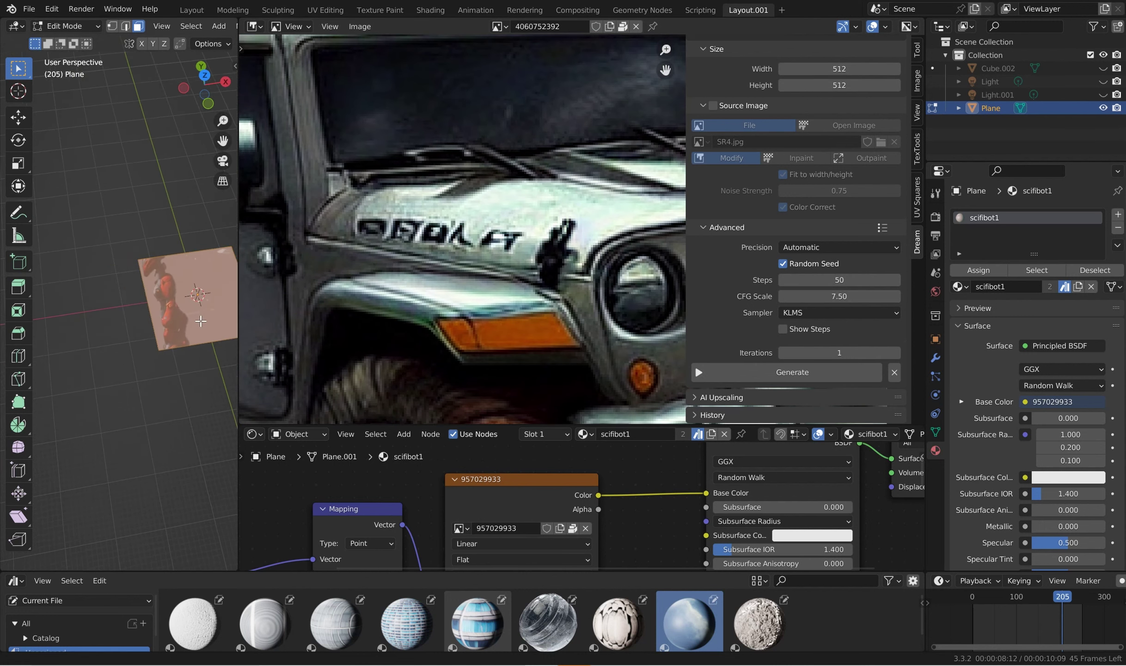